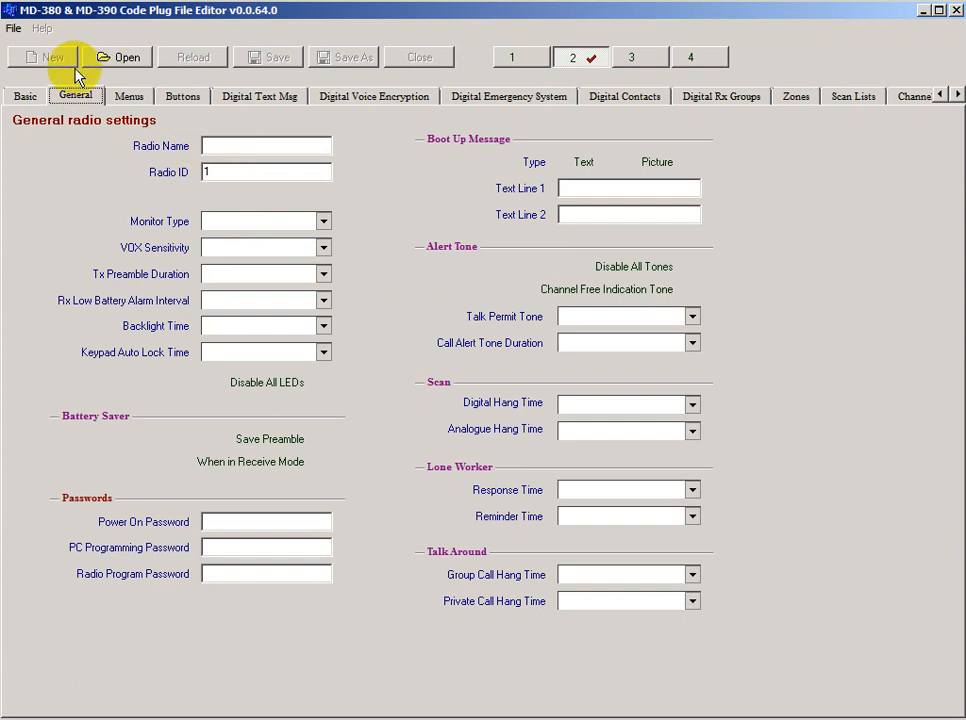
Step: Flip between the Basic and General tabs of the loaded codeplug
click(27, 100)
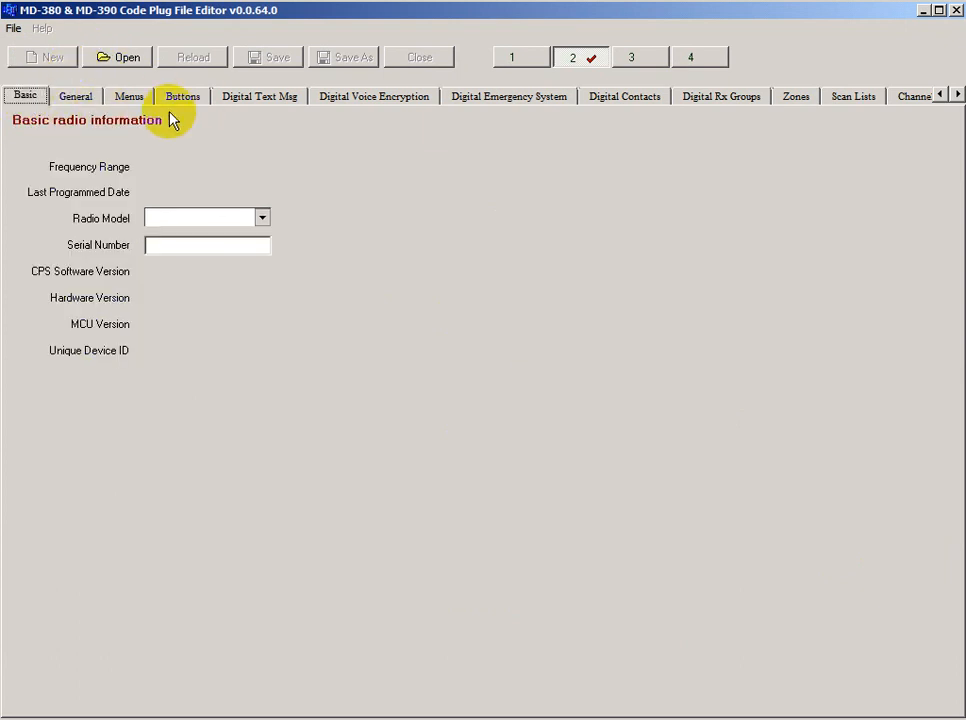
click(70, 95)
click(20, 100)
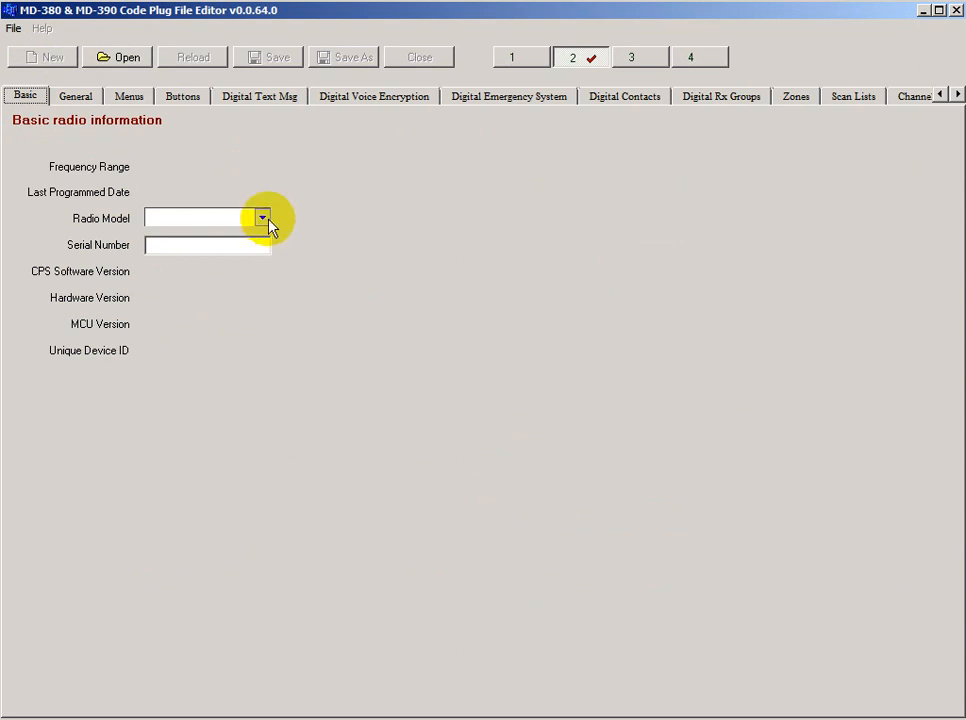
click(77, 100)
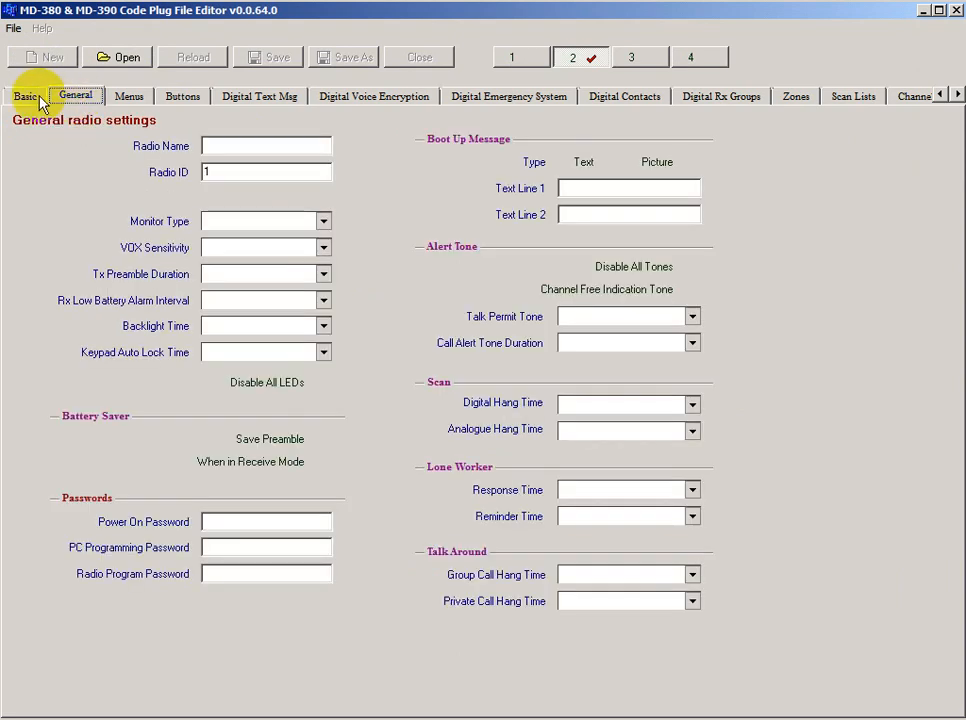
click(40, 104)
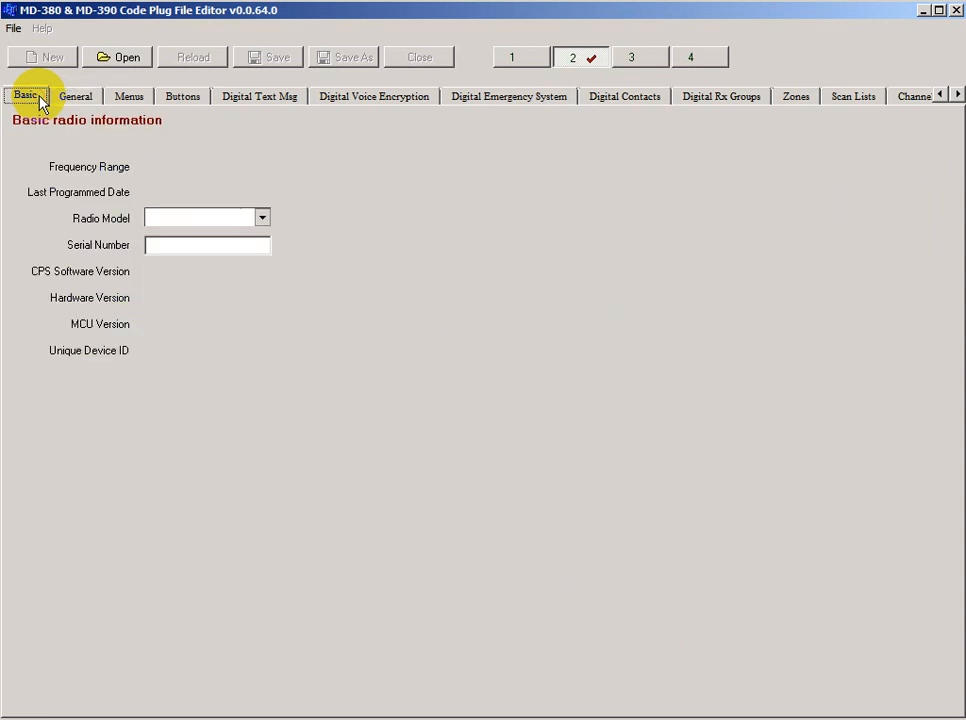
Step: Dismiss the File menu unused and return to slot 1's General radio settings
click(15, 29)
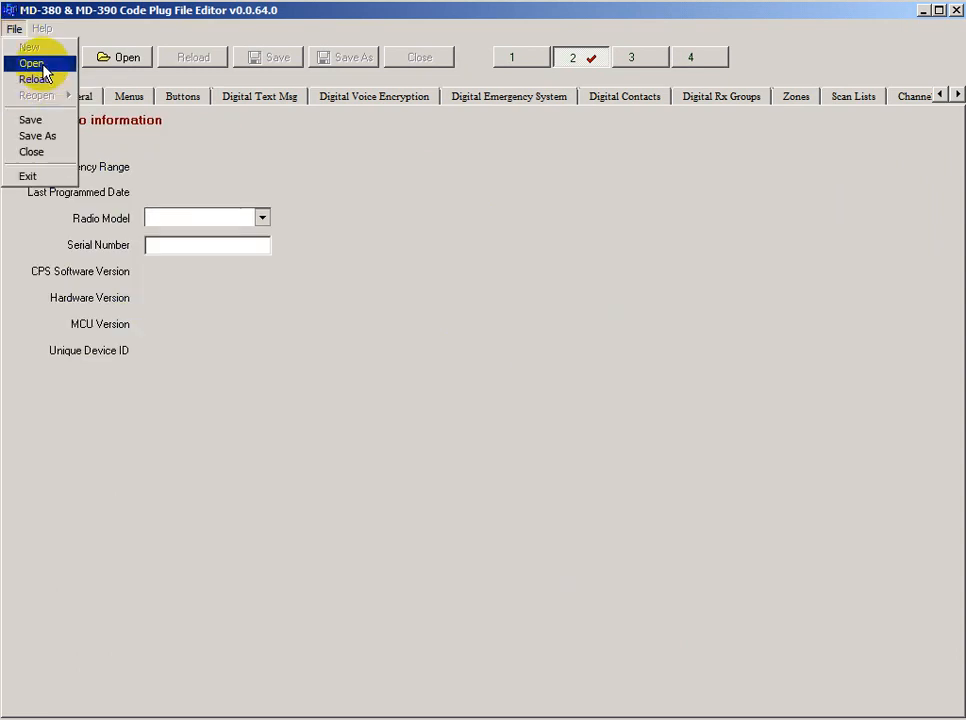
click(274, 151)
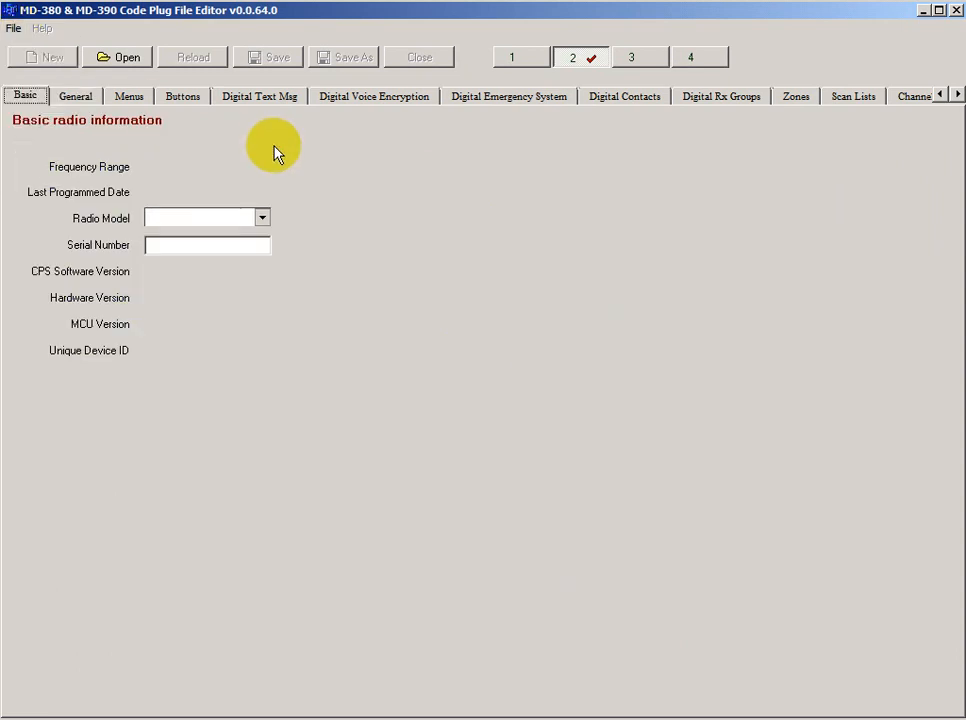
click(76, 100)
click(508, 55)
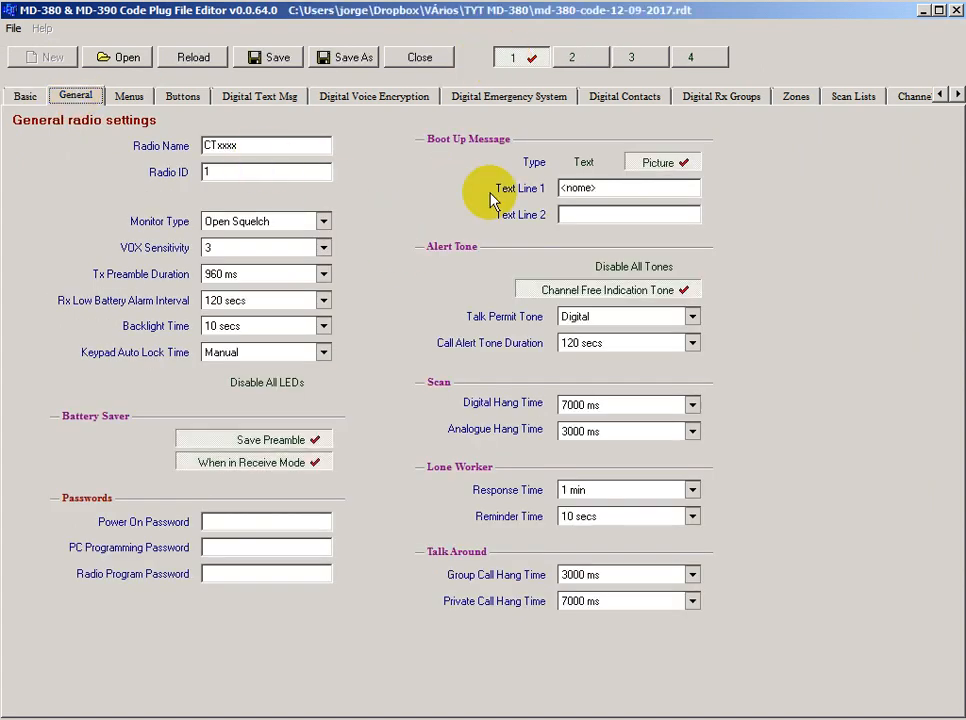
Step: On slot 1's Basic tab, keep DR780 (MD-380) as the radio model
click(25, 97)
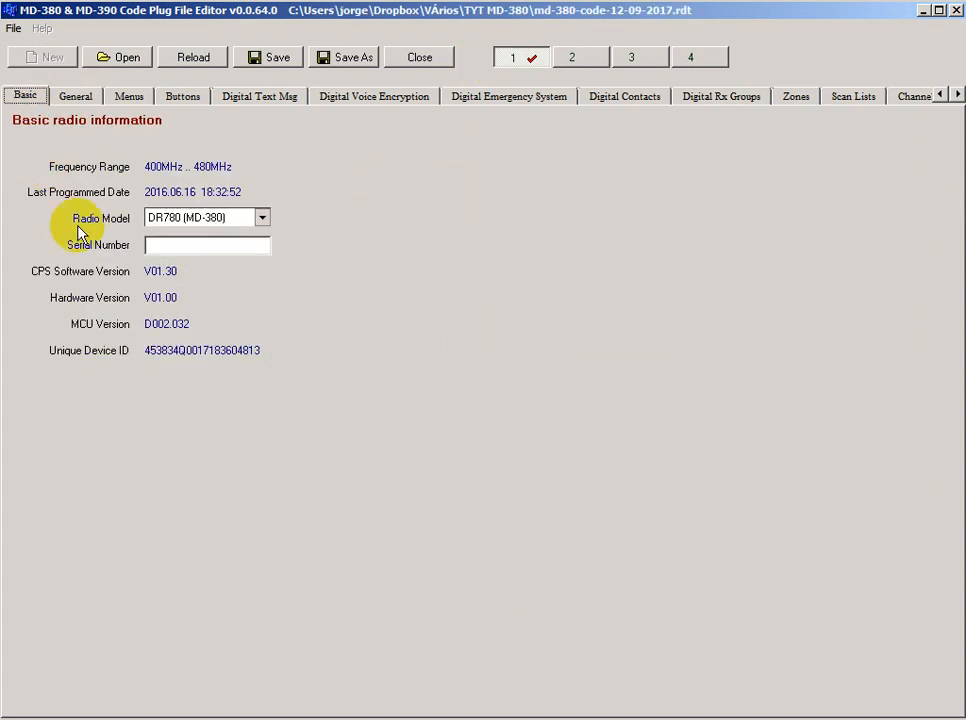
click(103, 220)
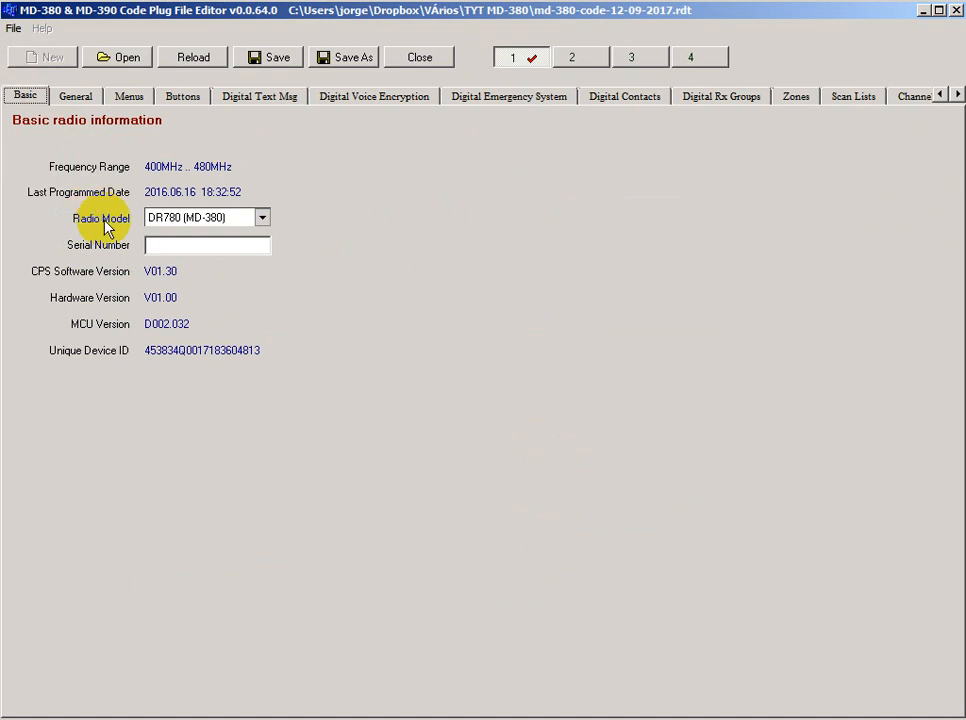
click(261, 220)
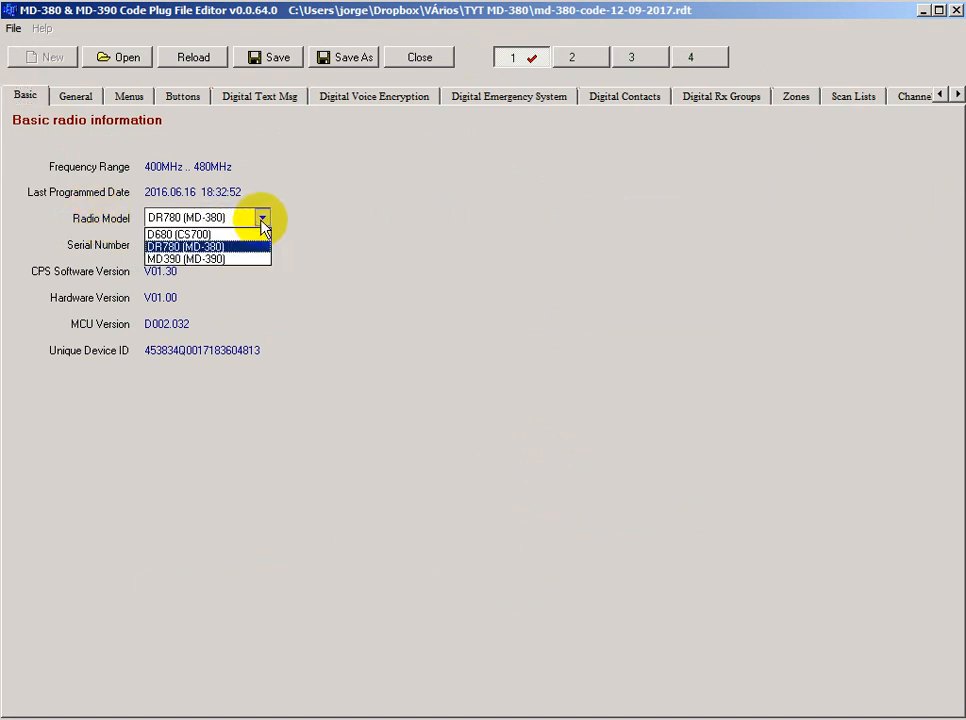
click(513, 254)
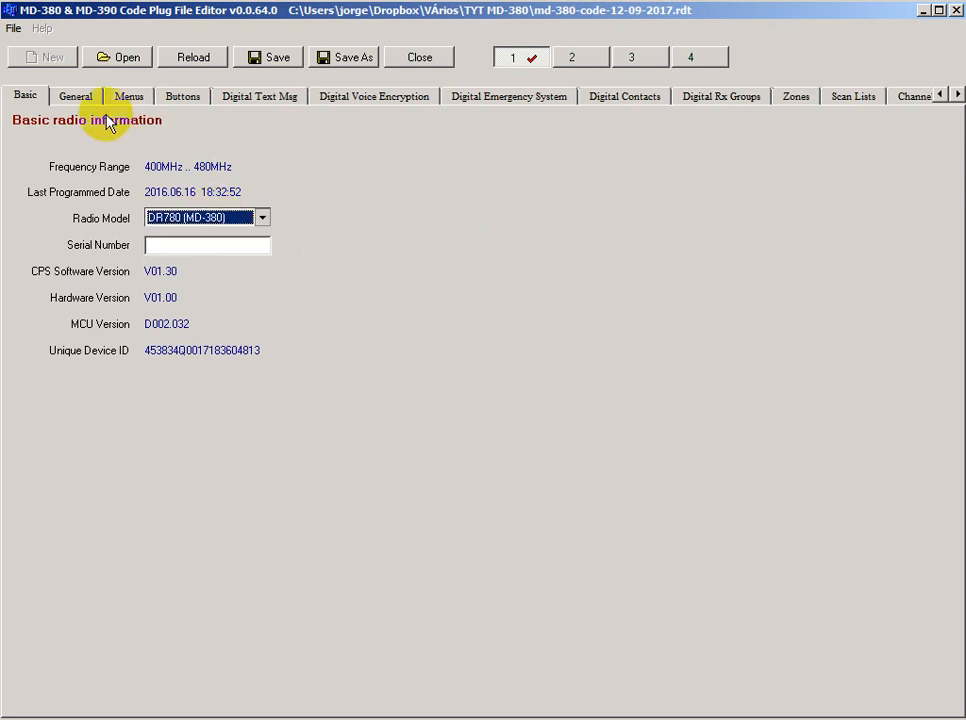
click(78, 97)
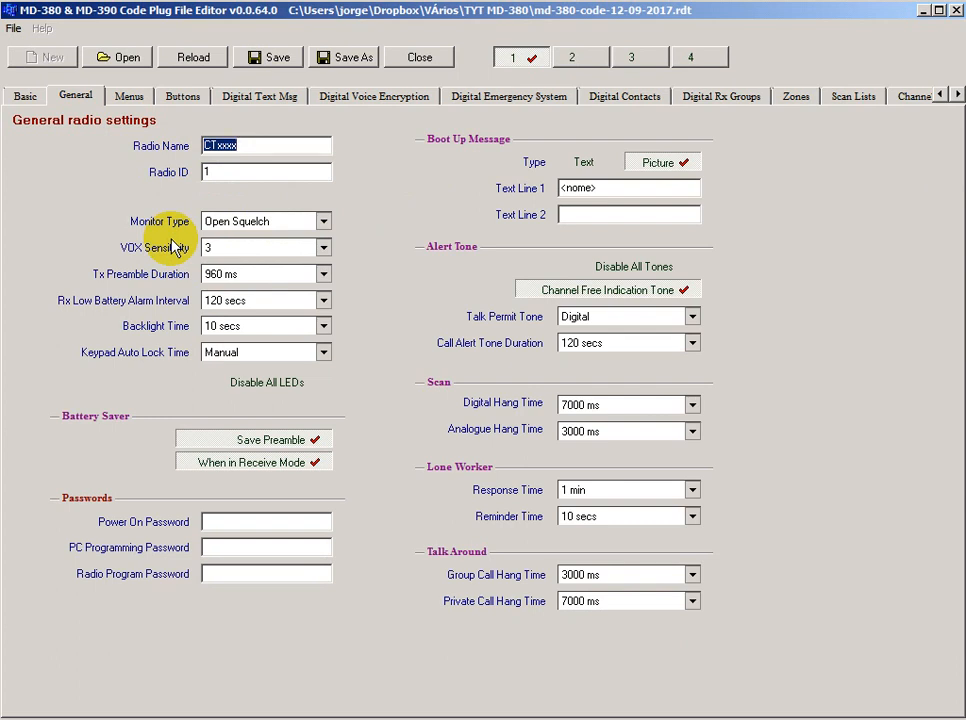
Step: Compare the empty slot 2 codeplug's Basic and General pages, then return to slot 1
click(586, 64)
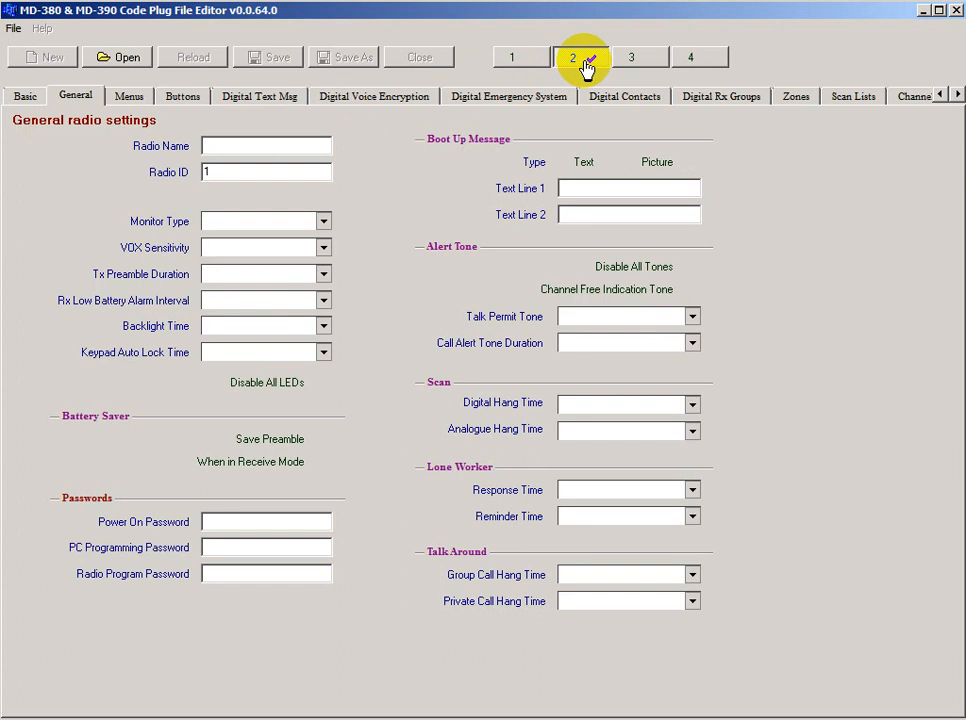
click(28, 97)
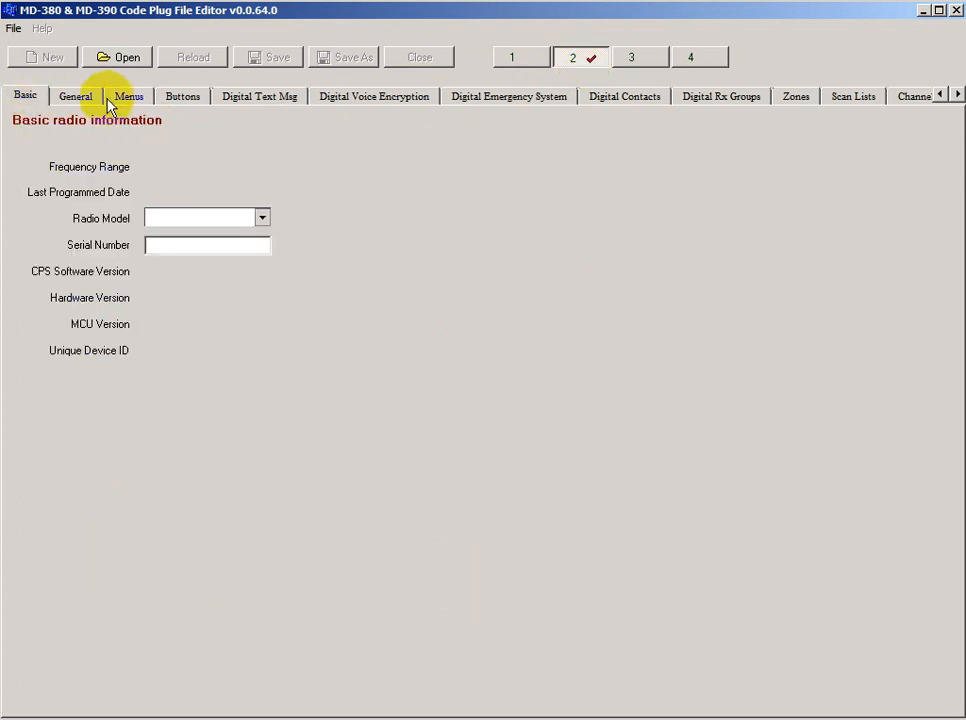
click(75, 96)
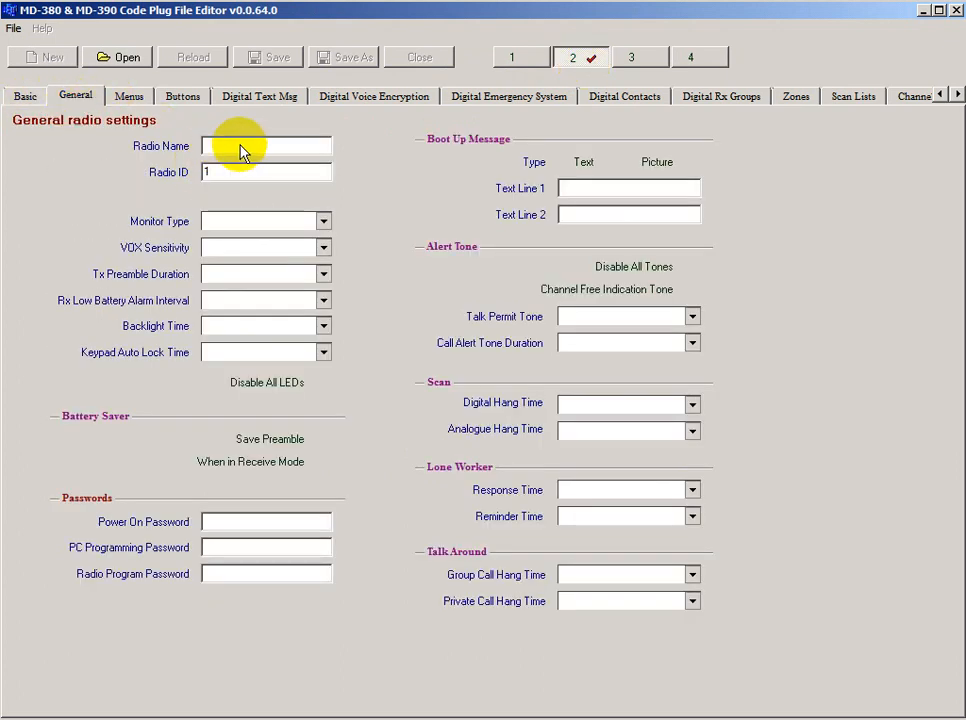
click(20, 97)
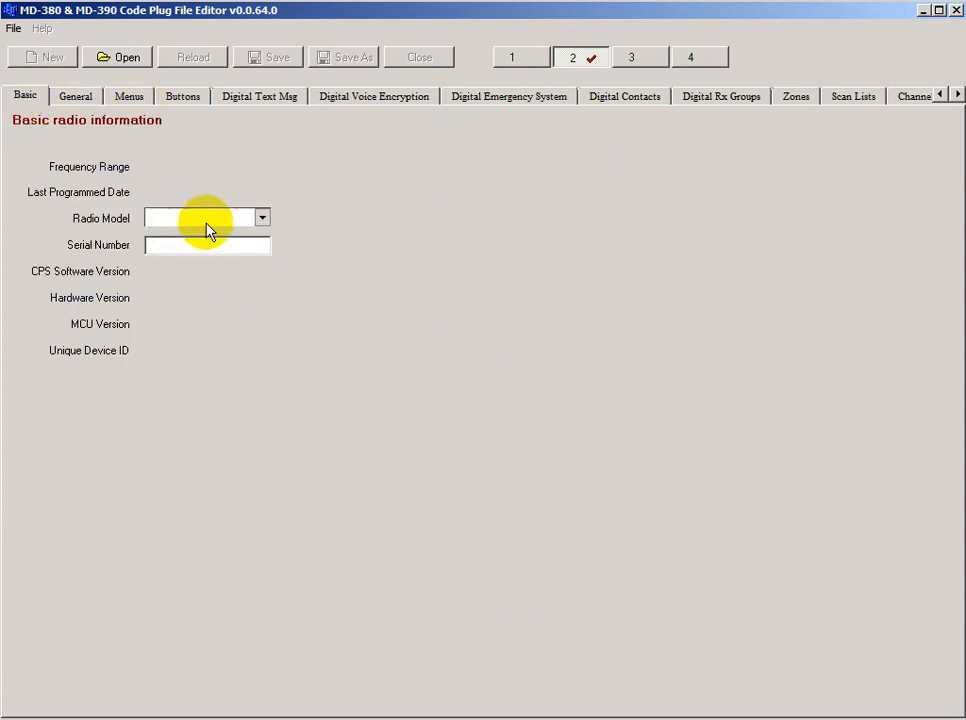
click(530, 60)
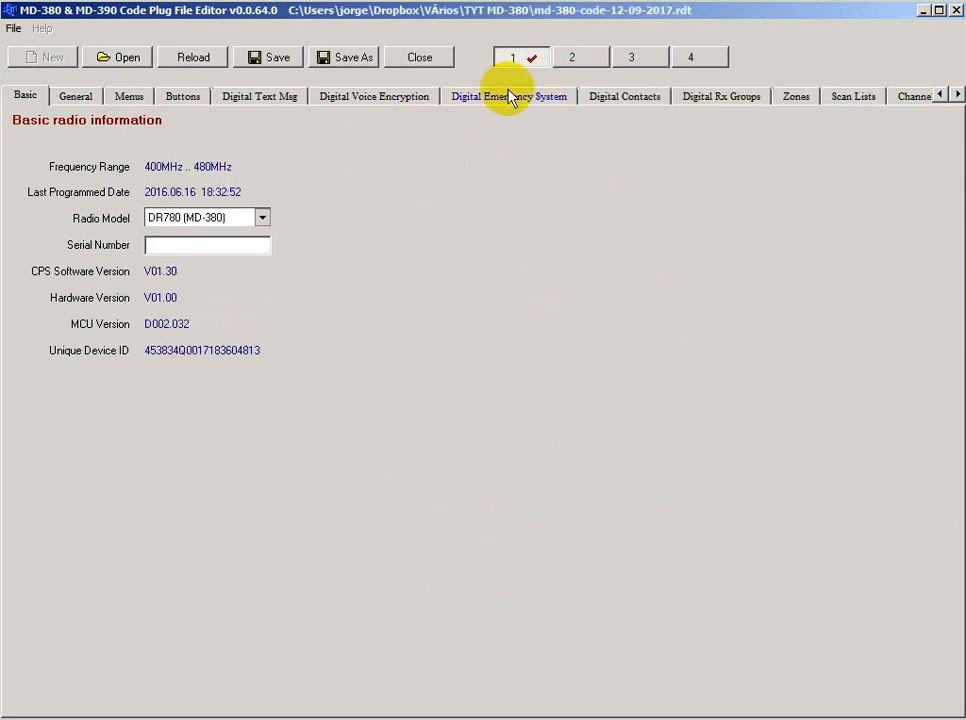
Step: Review the Digital Voice Encryption keys, then show slot 1's General settings
click(398, 100)
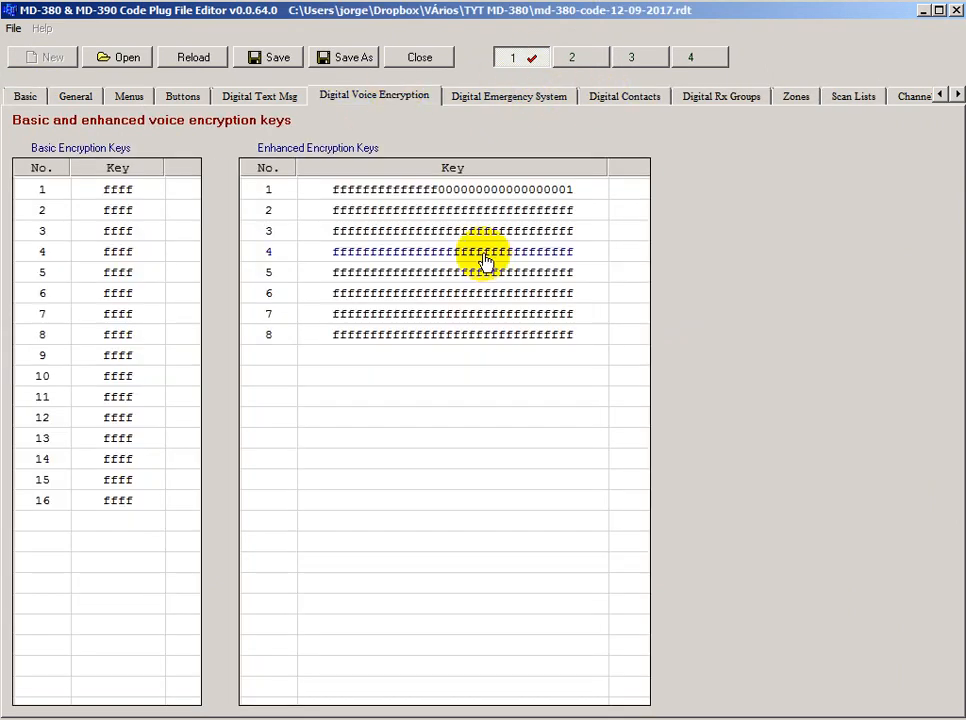
click(76, 100)
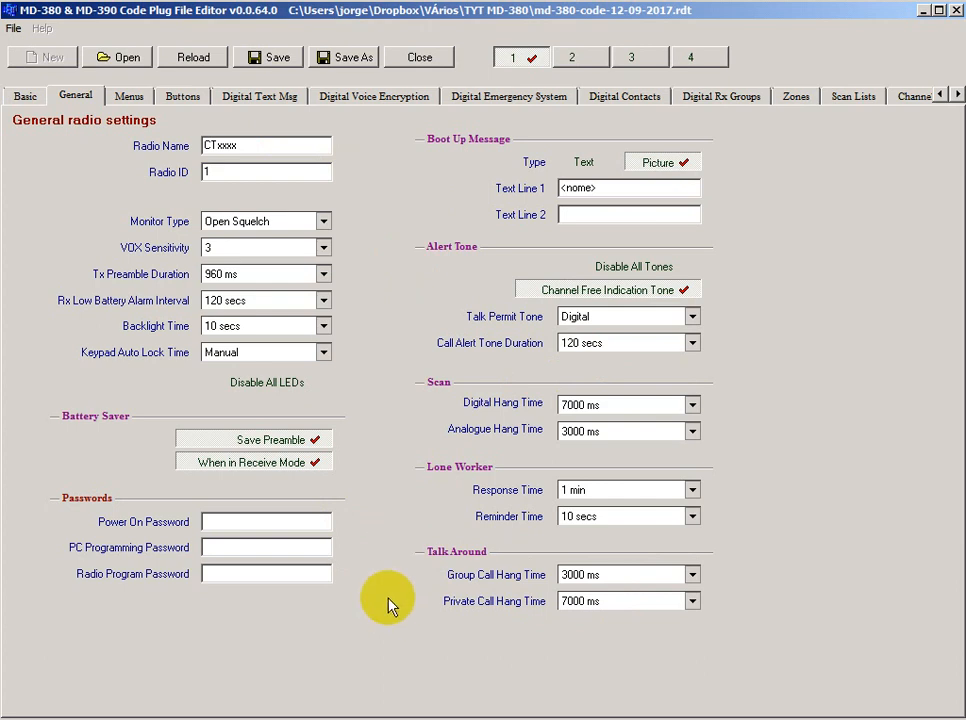
Step: Keep Group Call Hang Time at 3000 ms and show the Menus page
click(616, 579)
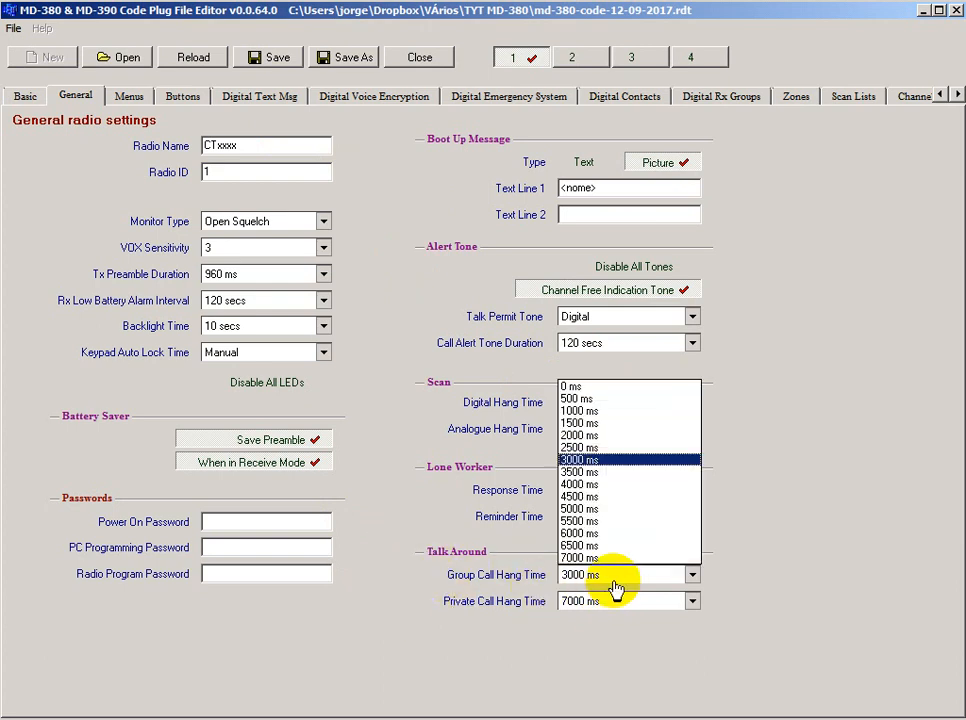
click(624, 459)
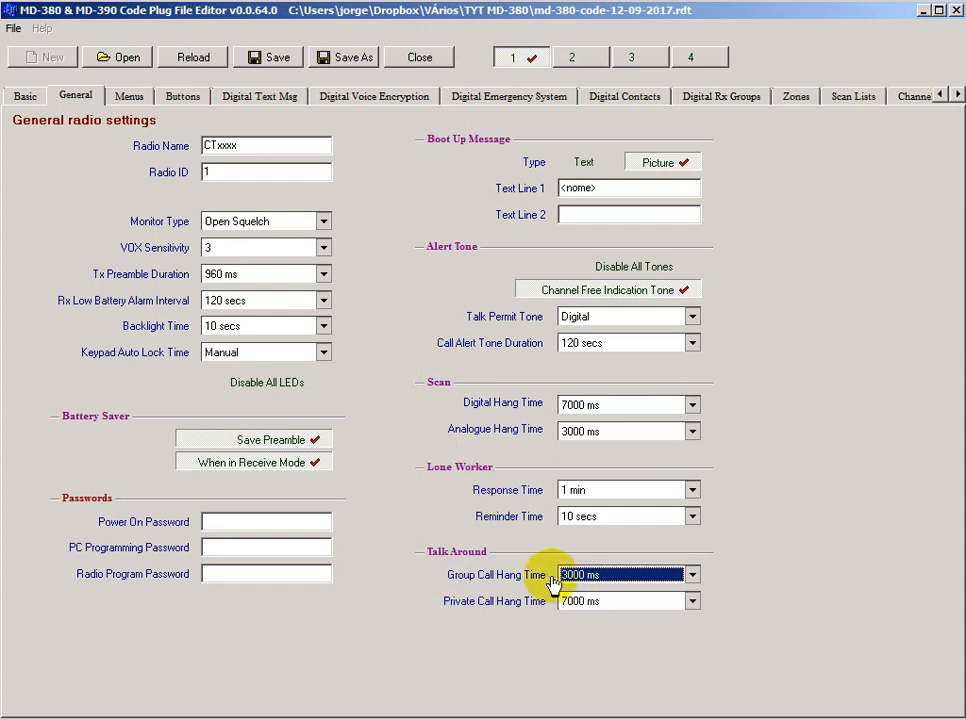
click(132, 97)
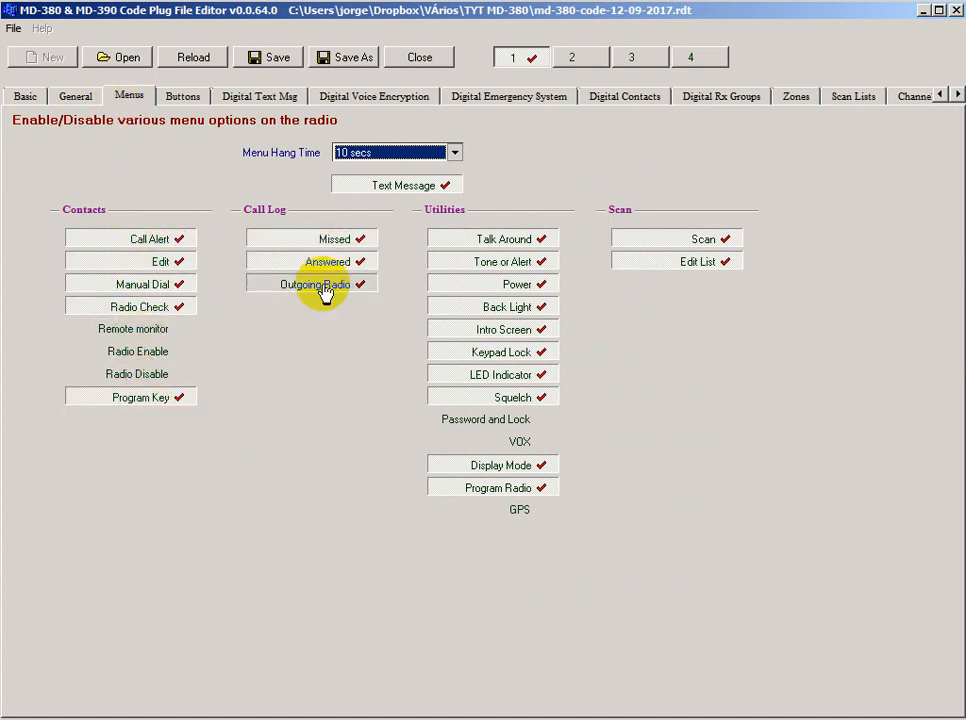
Step: Leave Remote monitor unticked and show the Buttons page with 1000 ms long press
click(137, 337)
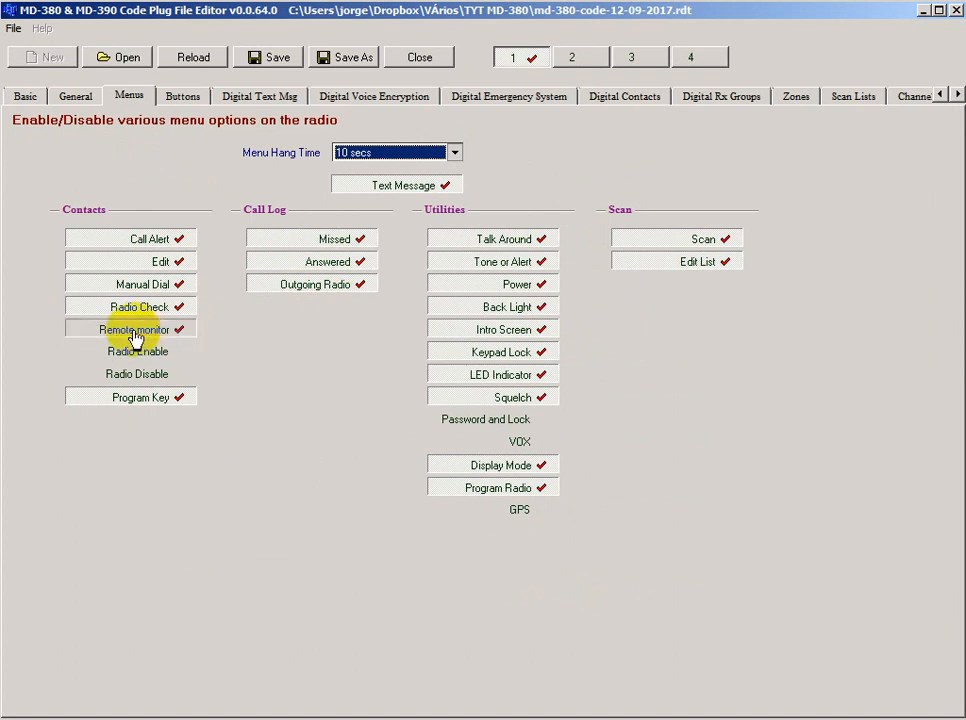
click(184, 331)
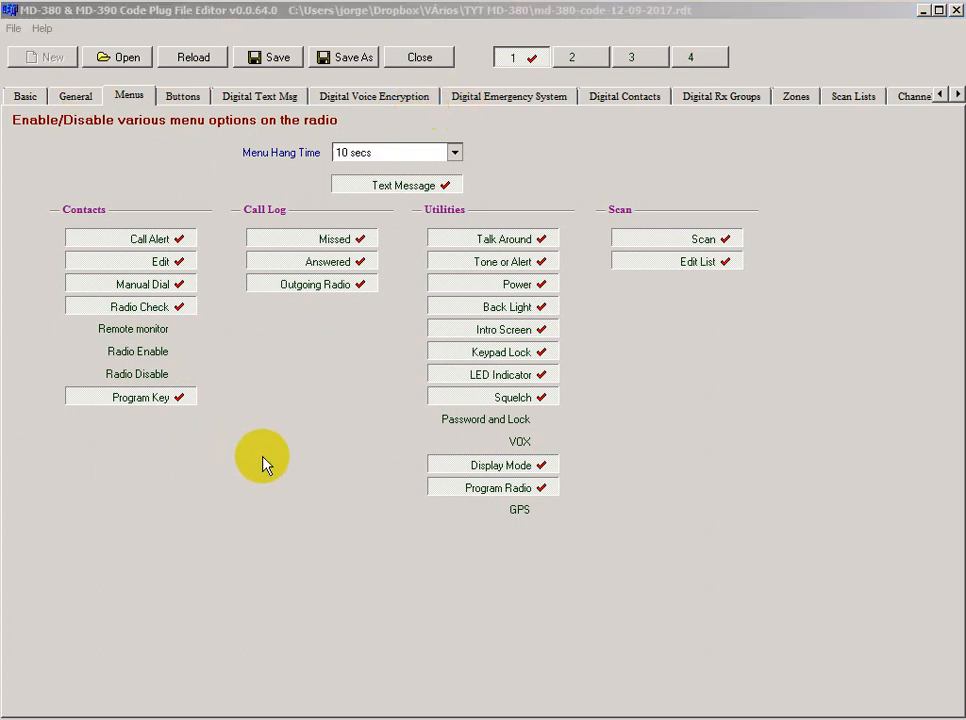
click(187, 96)
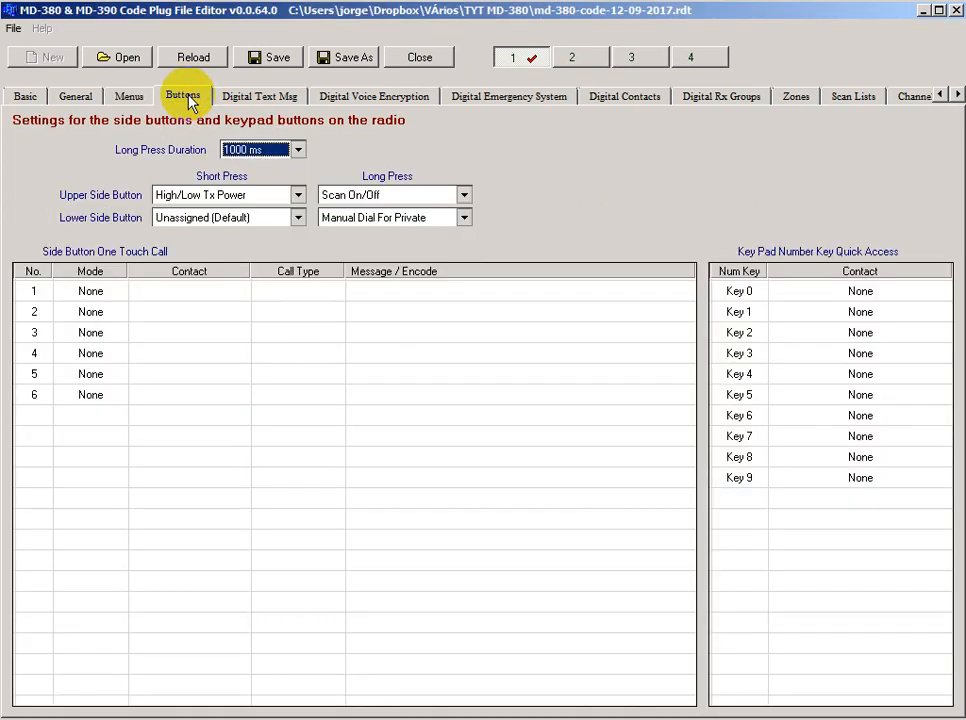
Step: Go back to the Menus tab from the Buttons page
click(129, 98)
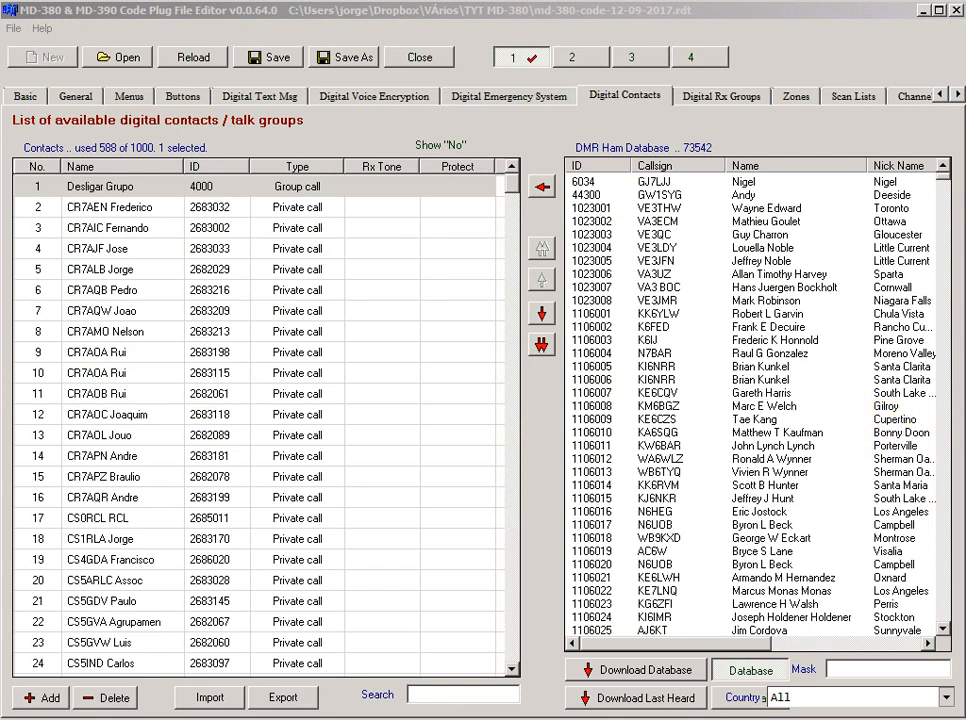
Step: Switch to slot 2's default1.rdt and open its General settings, ready to edit Radio Name
click(585, 62)
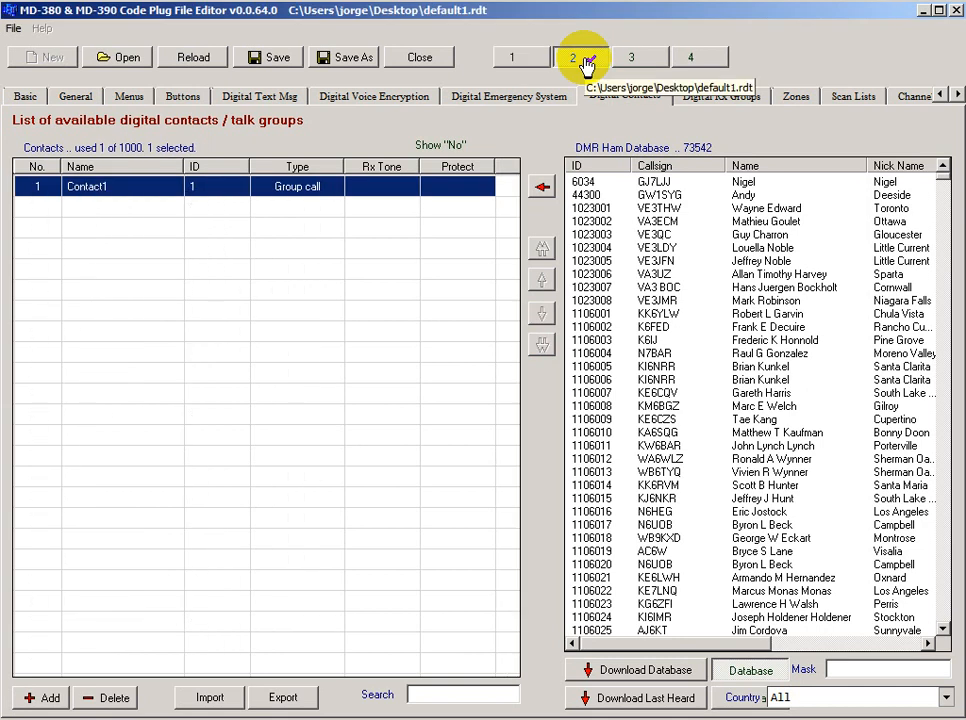
click(27, 97)
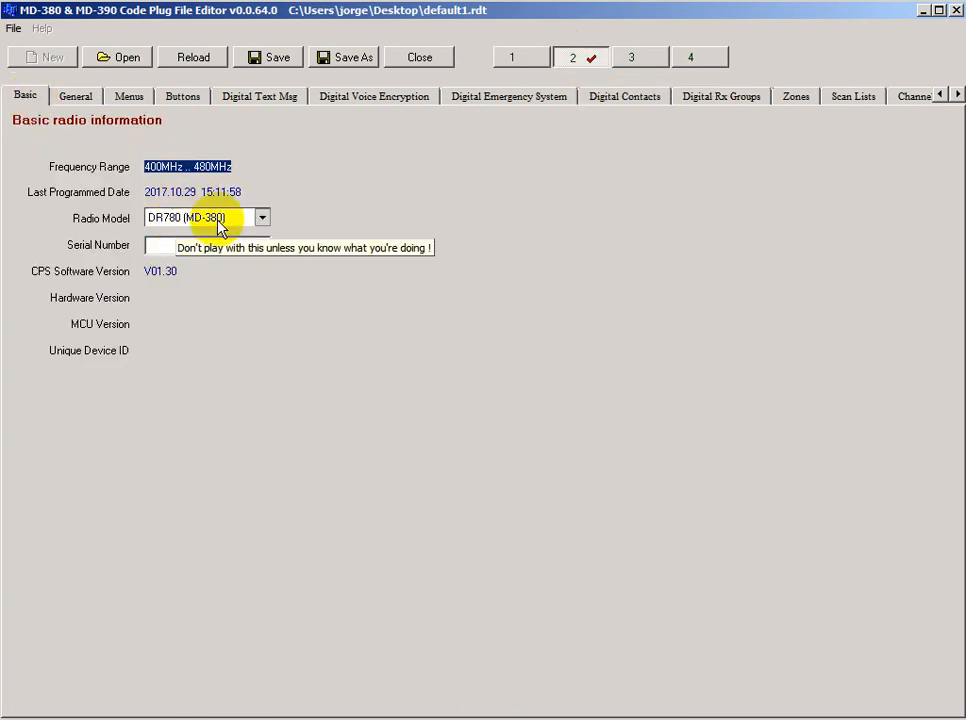
click(75, 96)
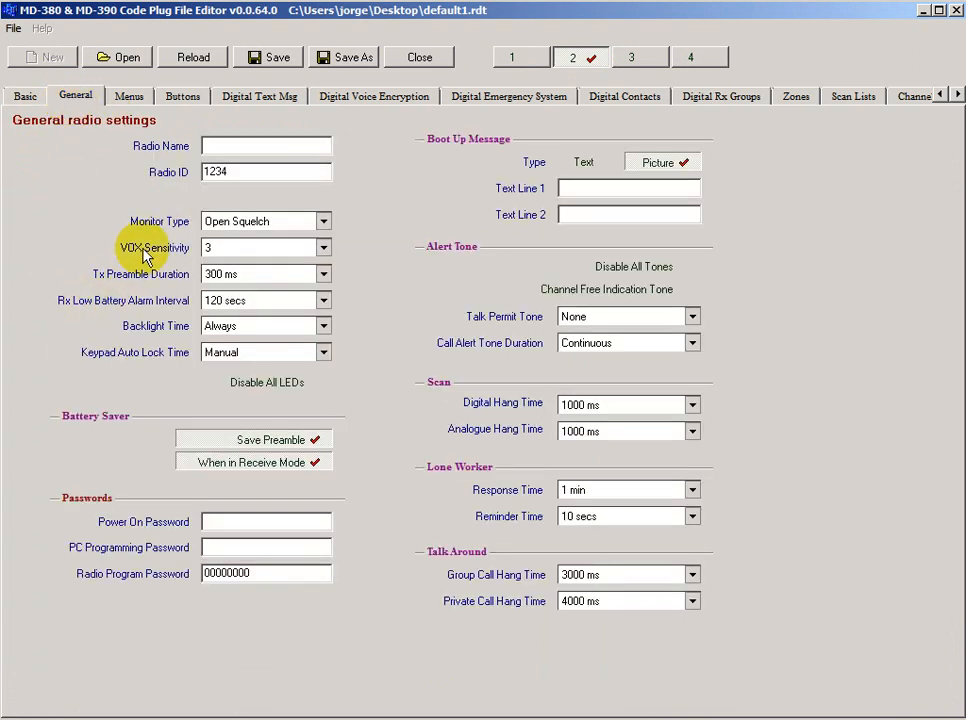
click(254, 146)
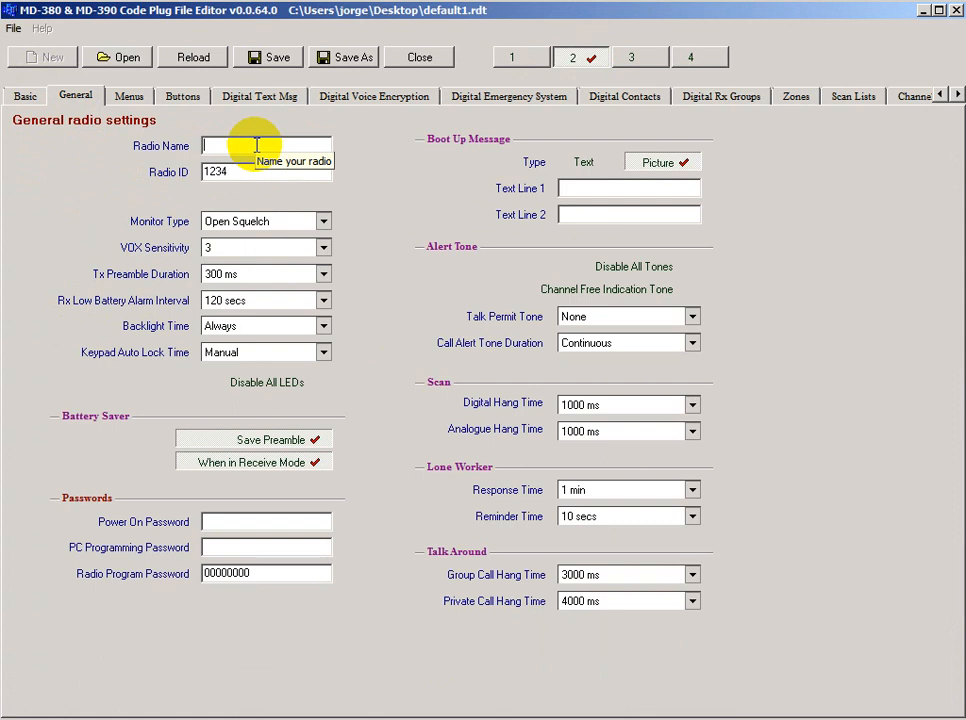
Step: Enter the operator's radio name and radio ID, and set Tx Preamble to 720 ms
text(Jose)
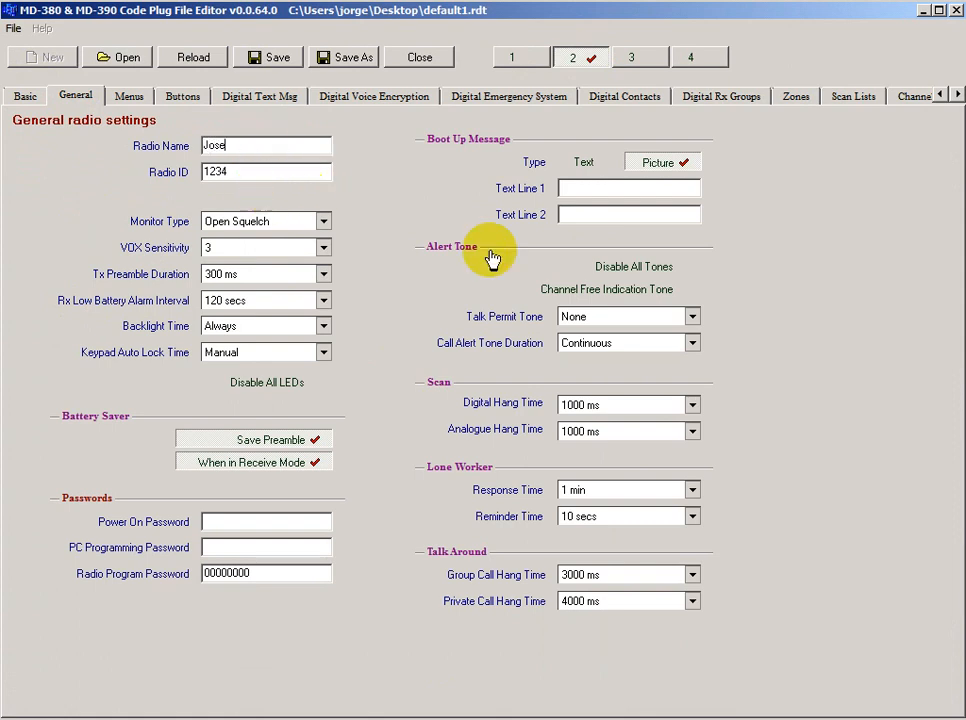
key(Tab)
text(2683000)
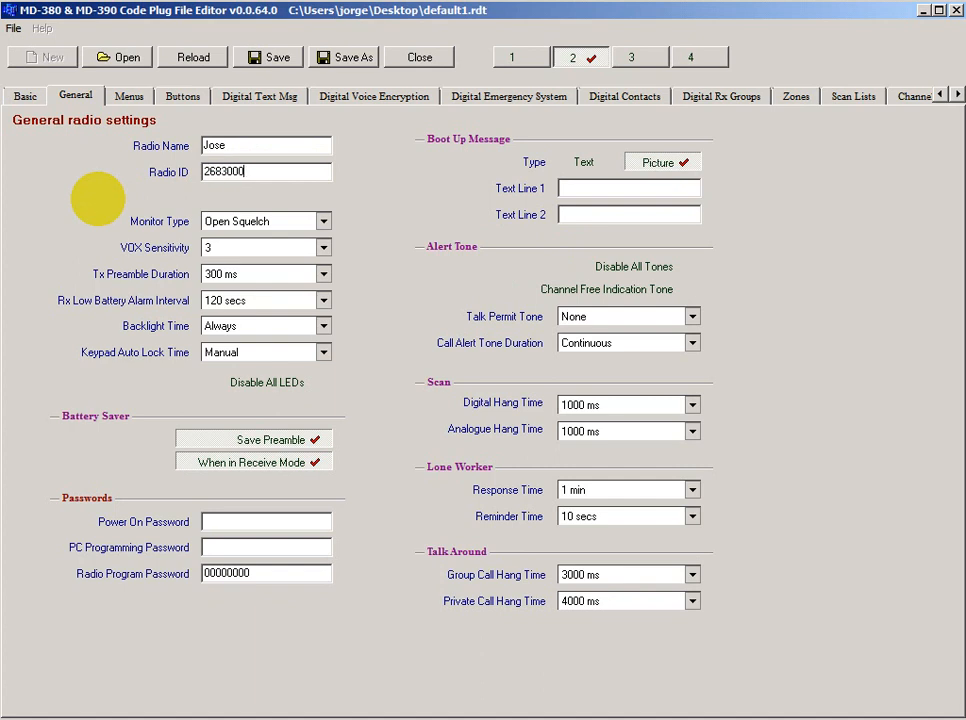
key(Tab)
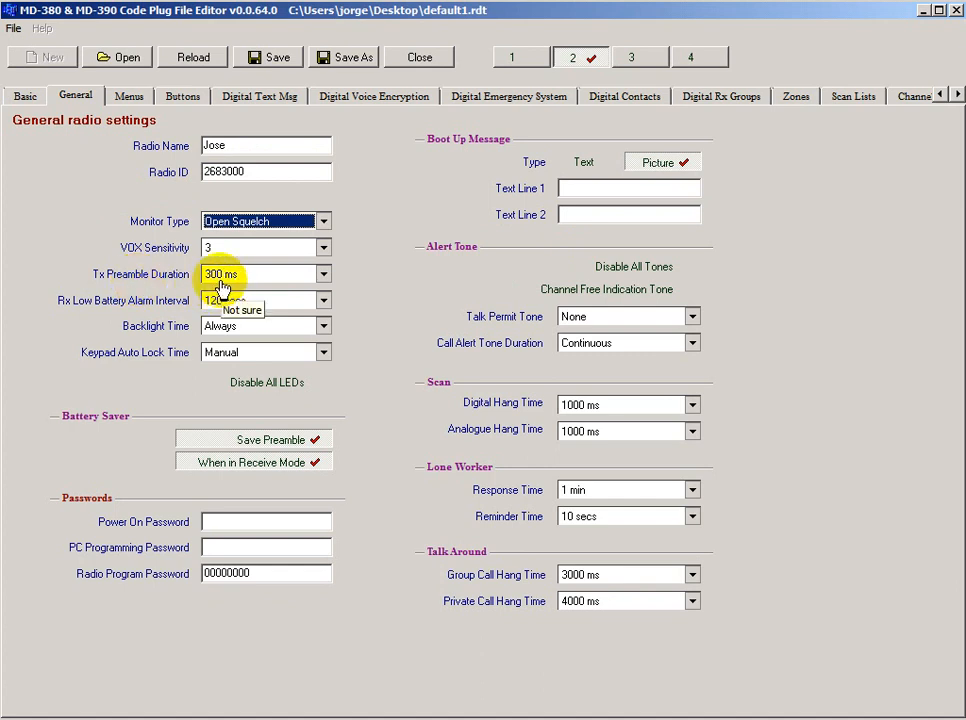
click(325, 276)
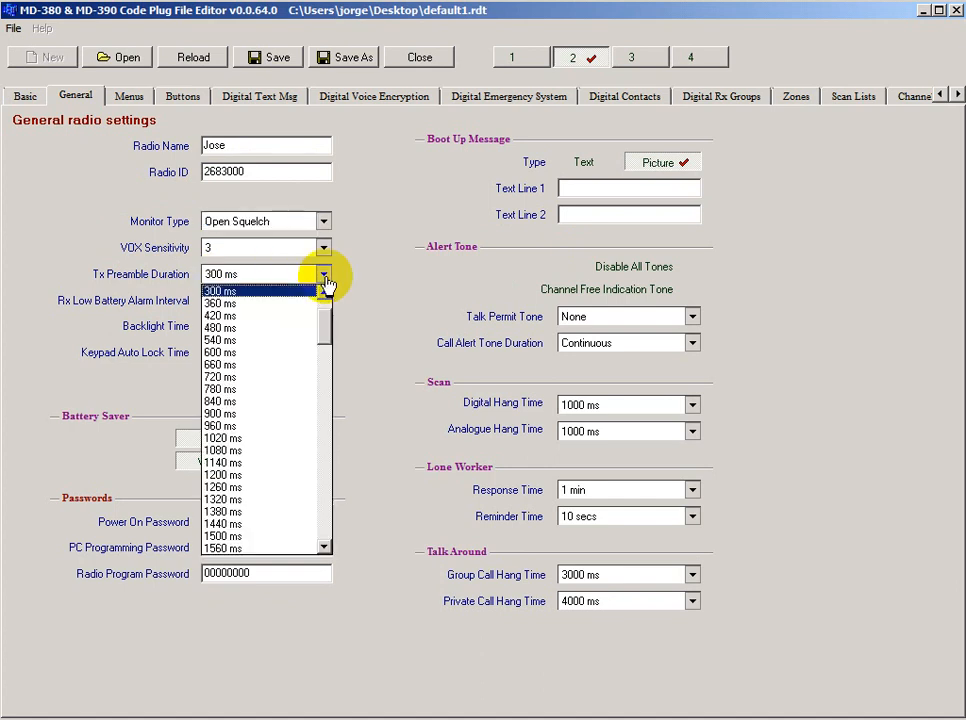
click(244, 376)
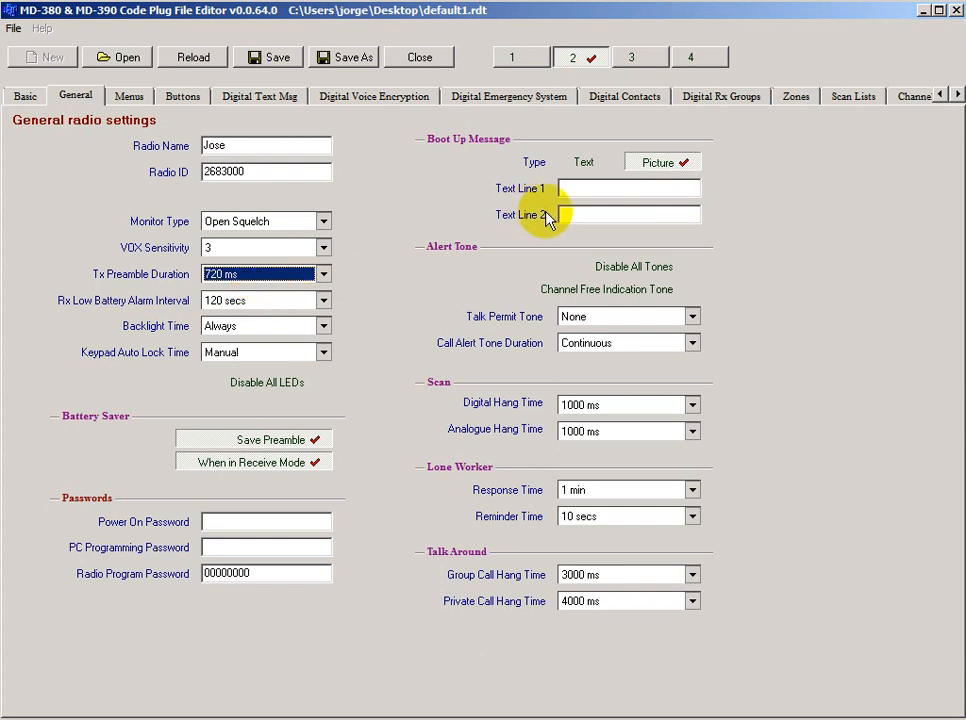
Step: Fill Text Line 1 with the operator's name, enable Channel Free tone, set Talk Permit to Digital
click(577, 188)
text(Jose A)
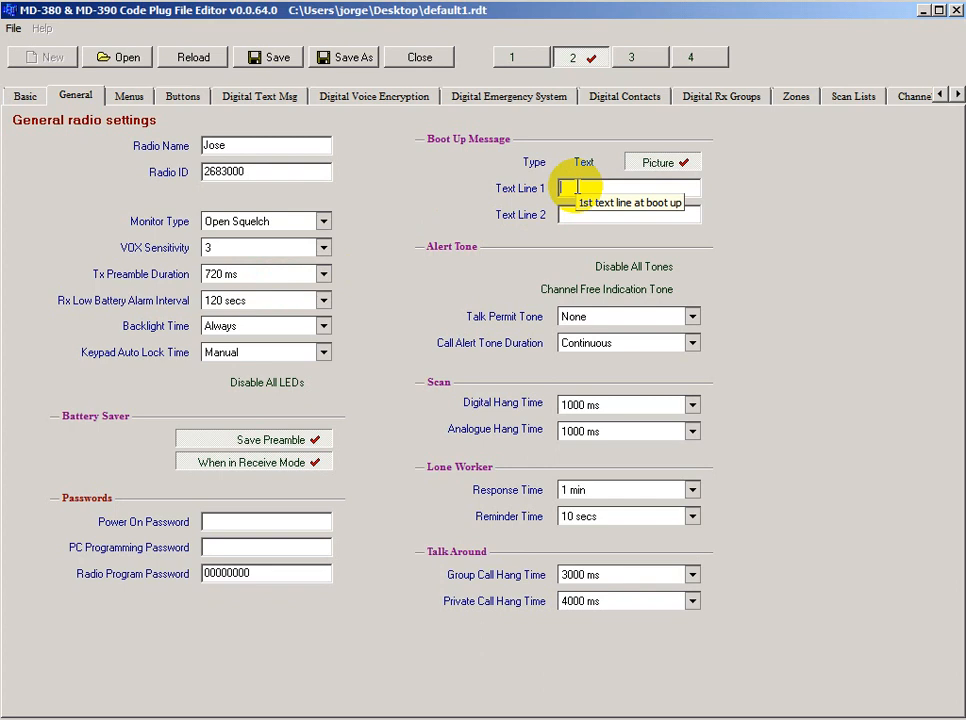
text(nton)
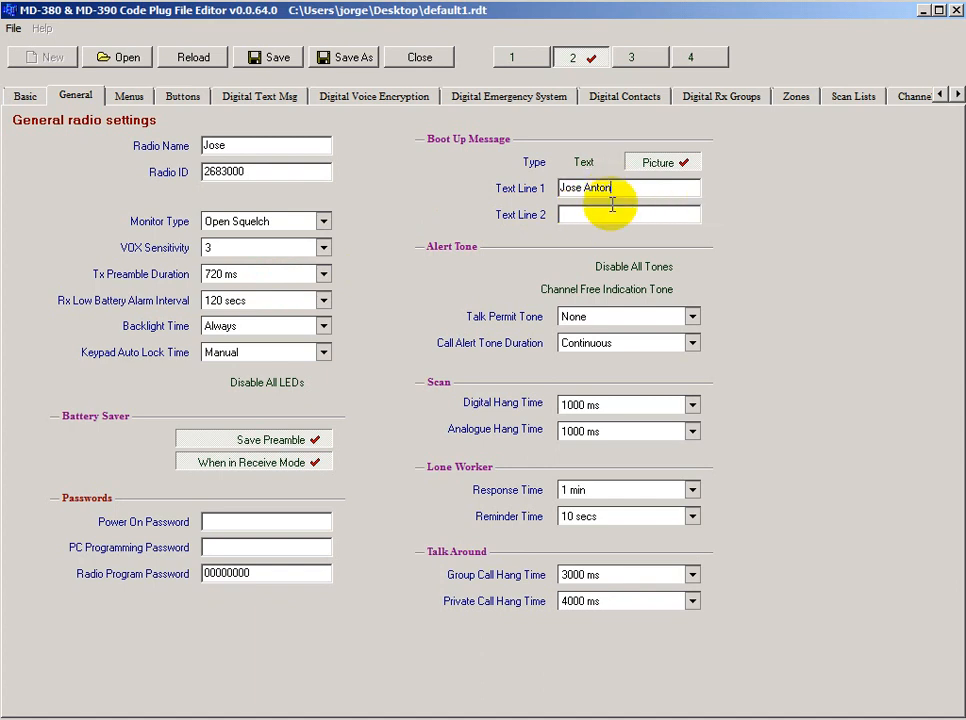
key(BackSpace)
key(BackSpace)
key(BackSpace)
key(BackSpace)
key(BackSpace)
key(BackSpace)
key(BackSpace)
key(BackSpace)
key(BackSpace)
key(BackSpace)
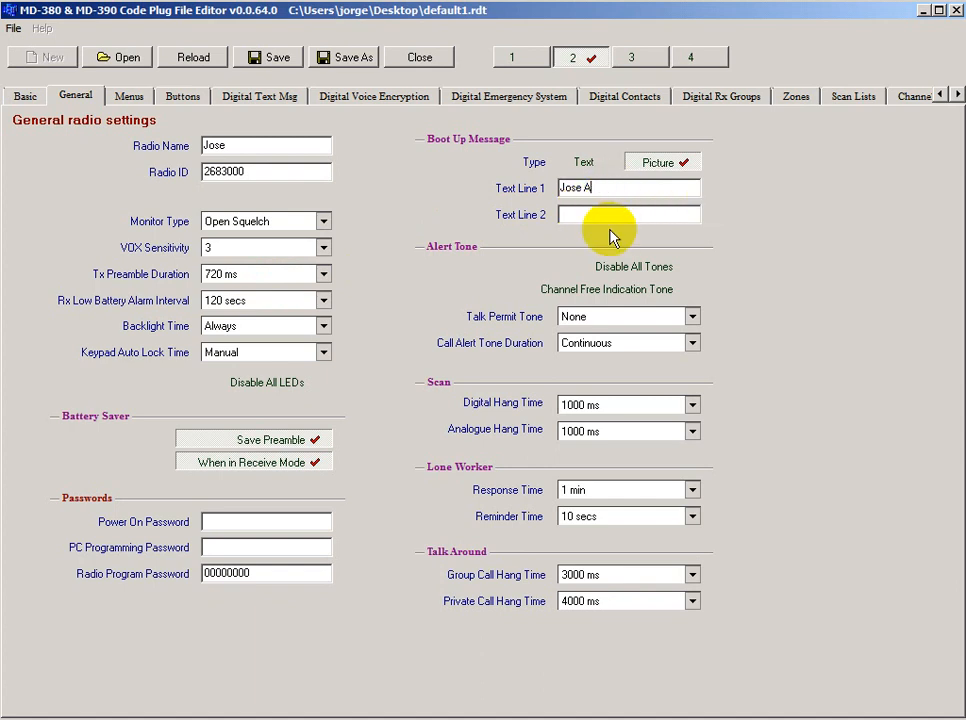
text(Antonio)
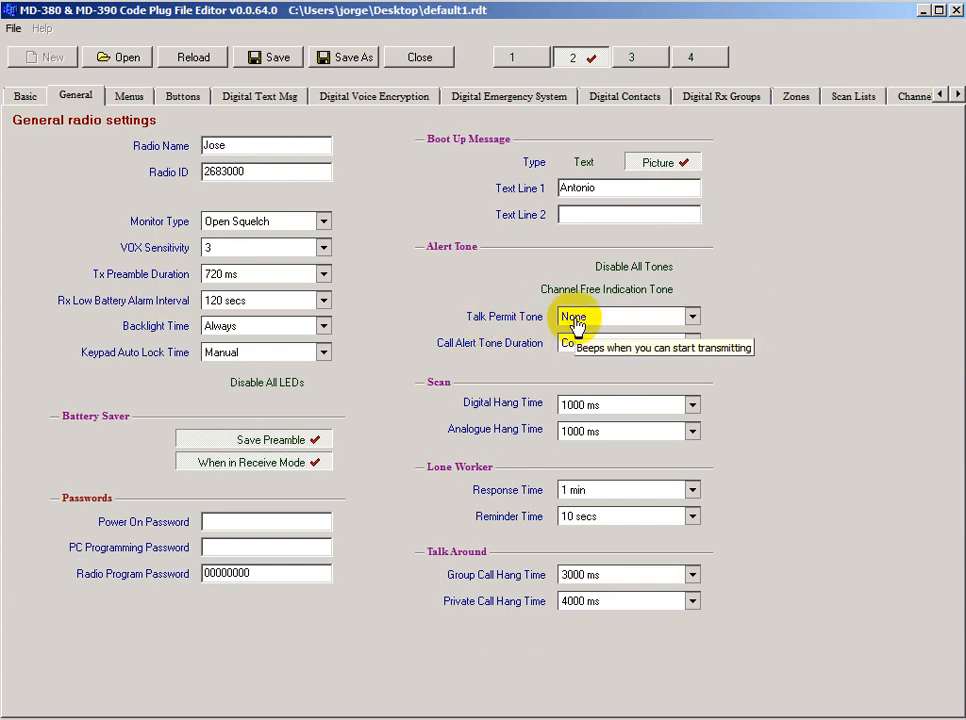
click(676, 295)
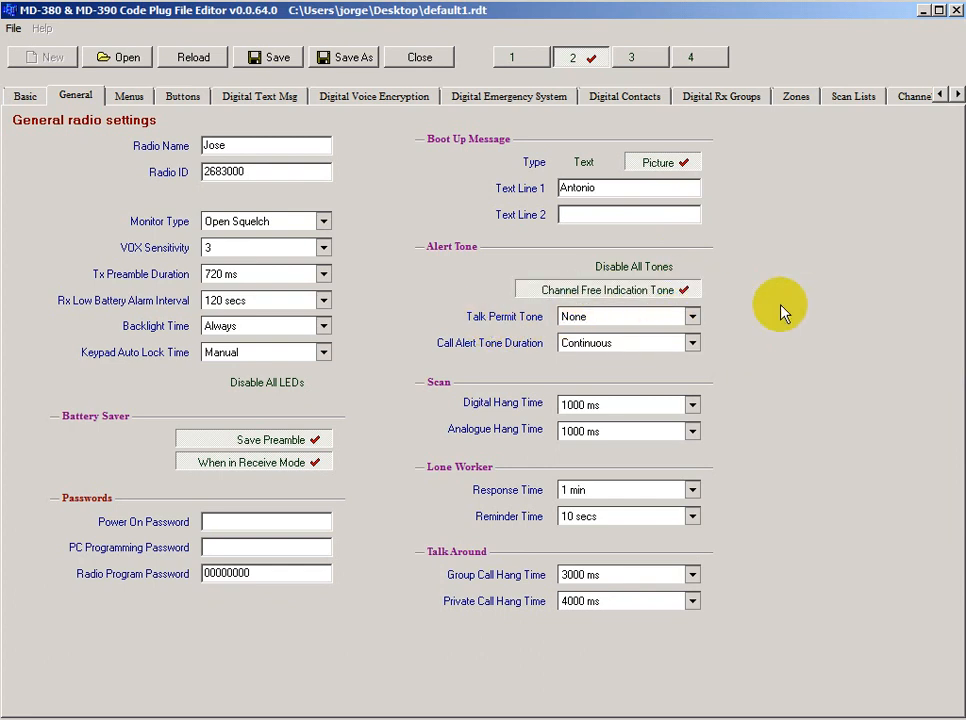
click(686, 321)
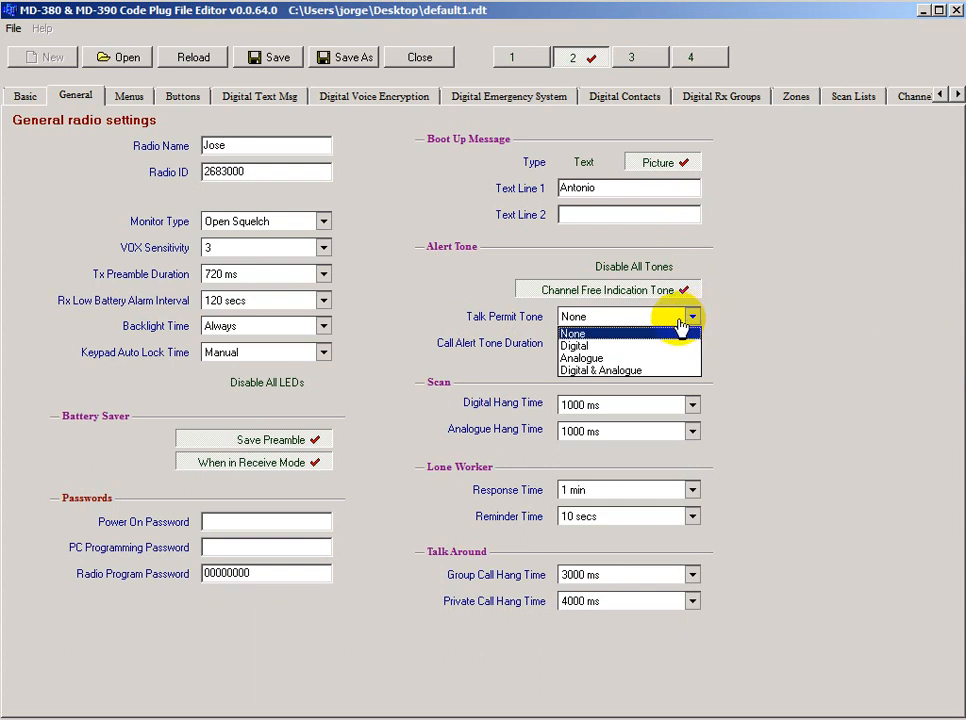
click(627, 345)
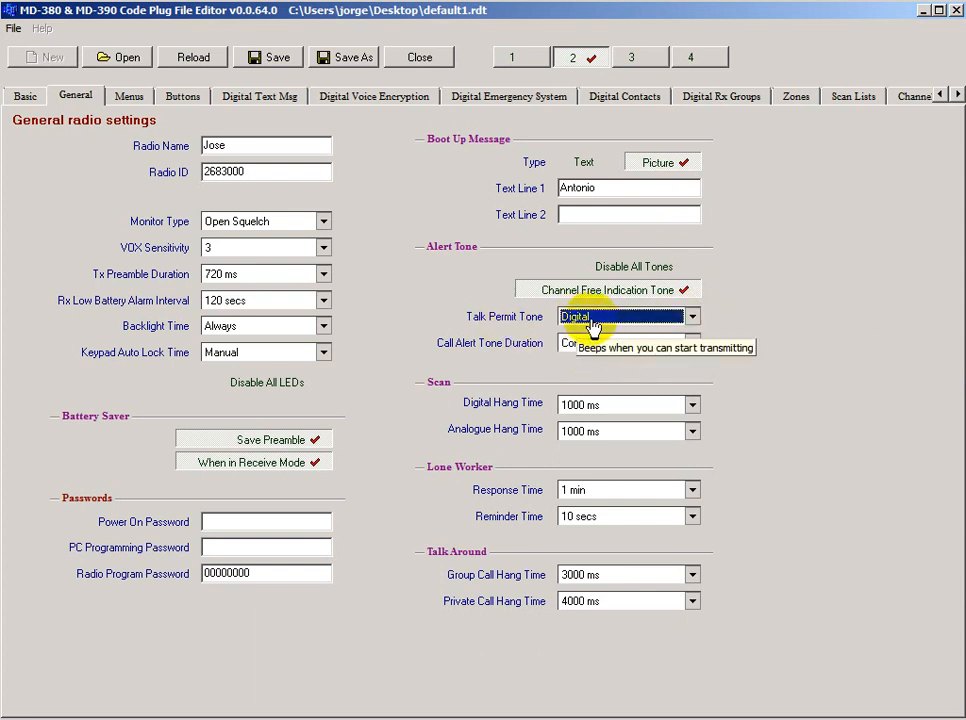
Step: Keep Talk Permit Tone on Digital and set Call Alert Tone Duration to 15 secs
click(691, 318)
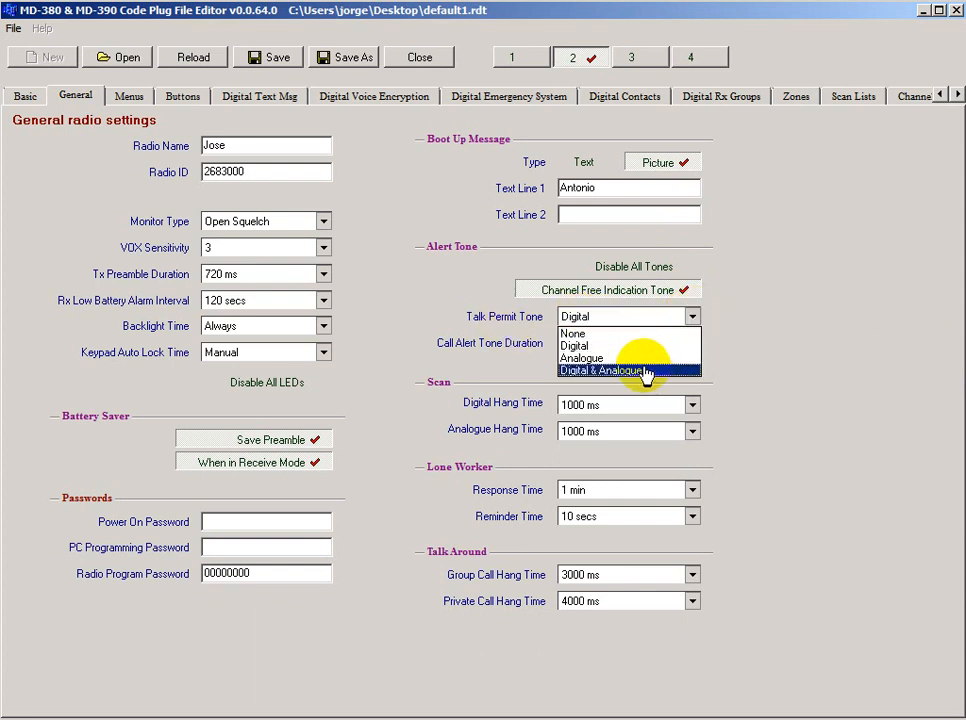
click(632, 318)
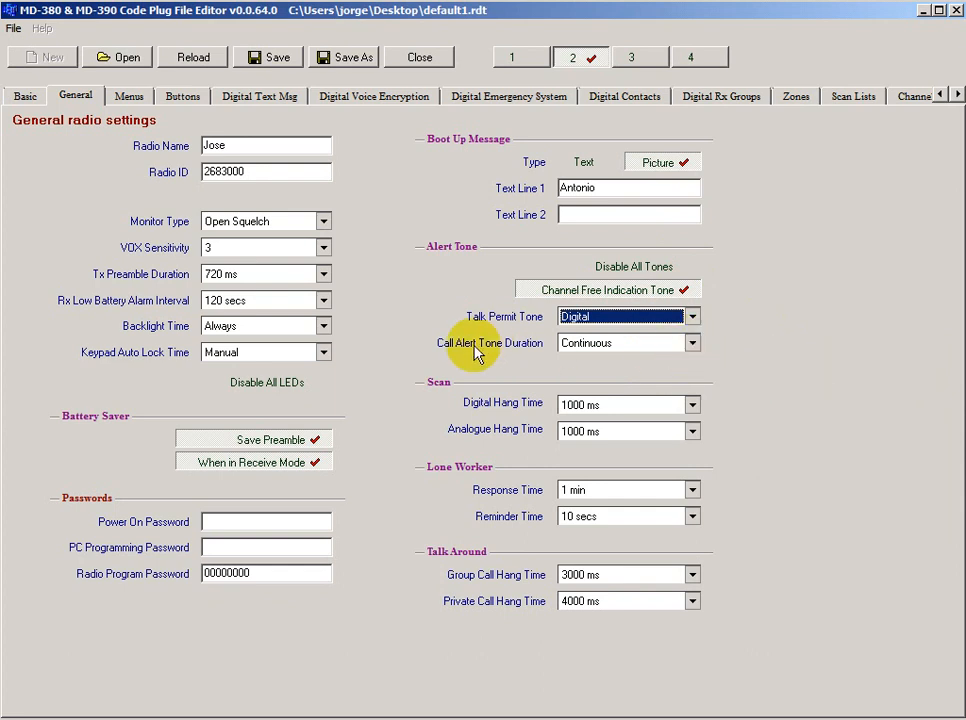
click(692, 345)
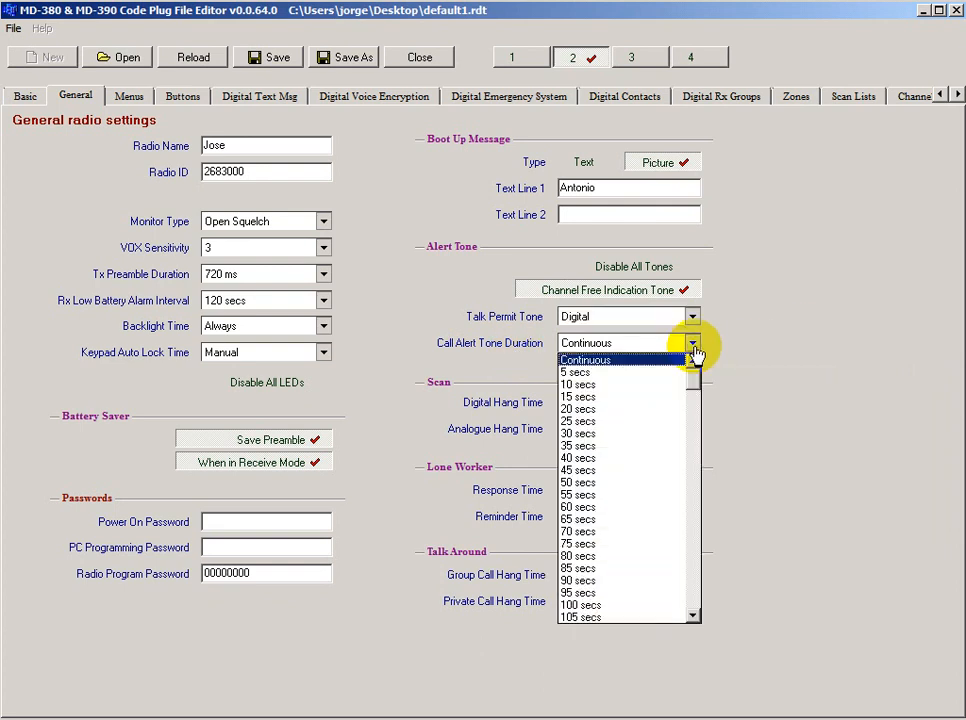
click(598, 436)
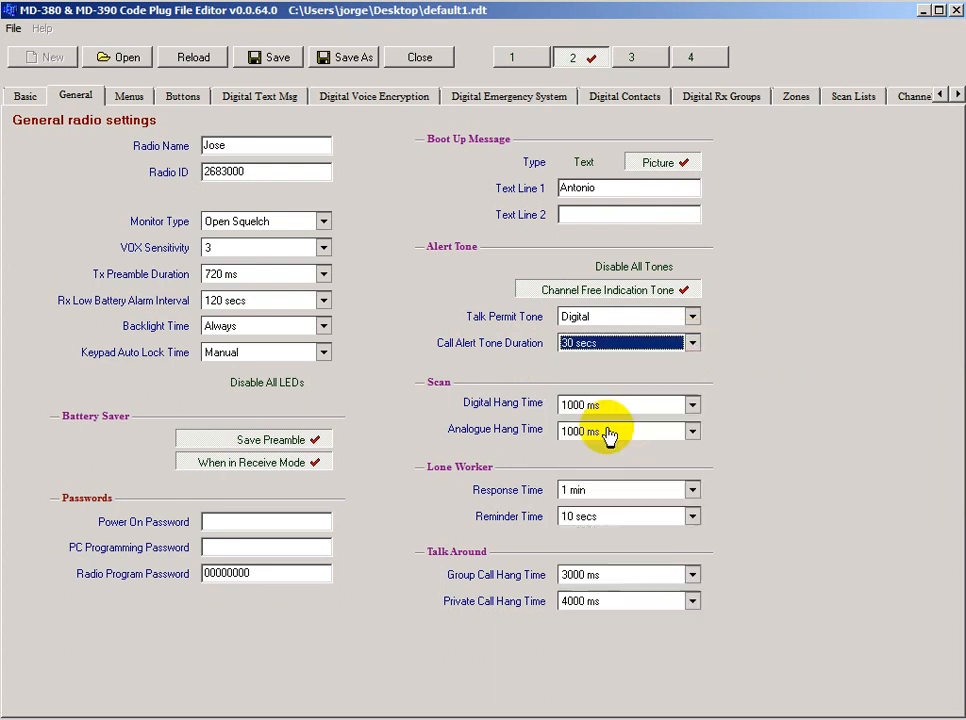
click(692, 346)
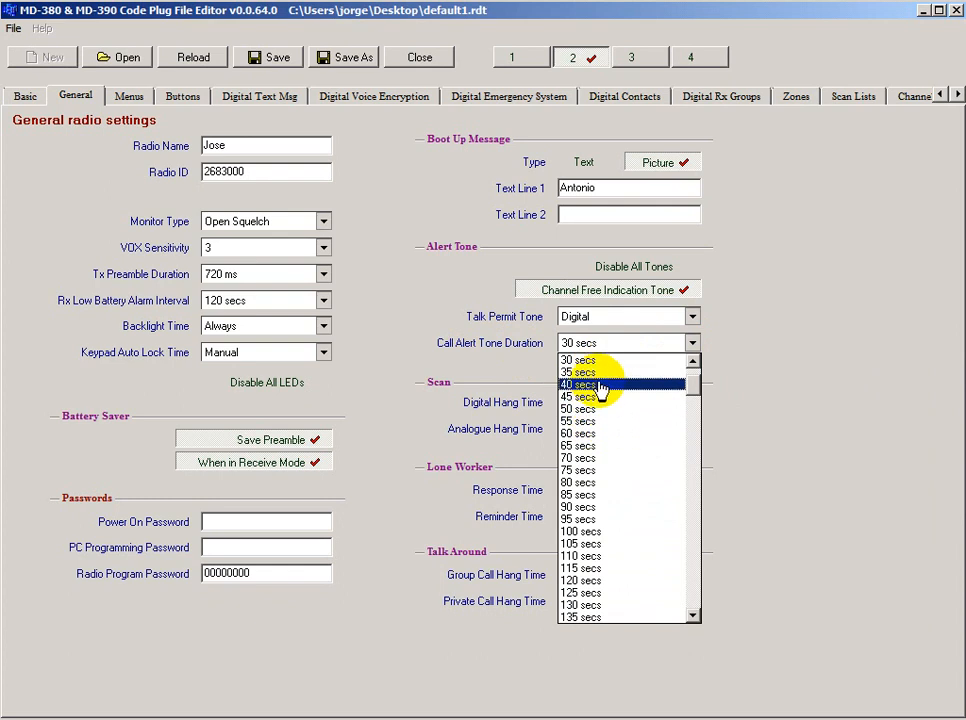
click(692, 362)
scroll(695, 366, up, 1)
click(601, 371)
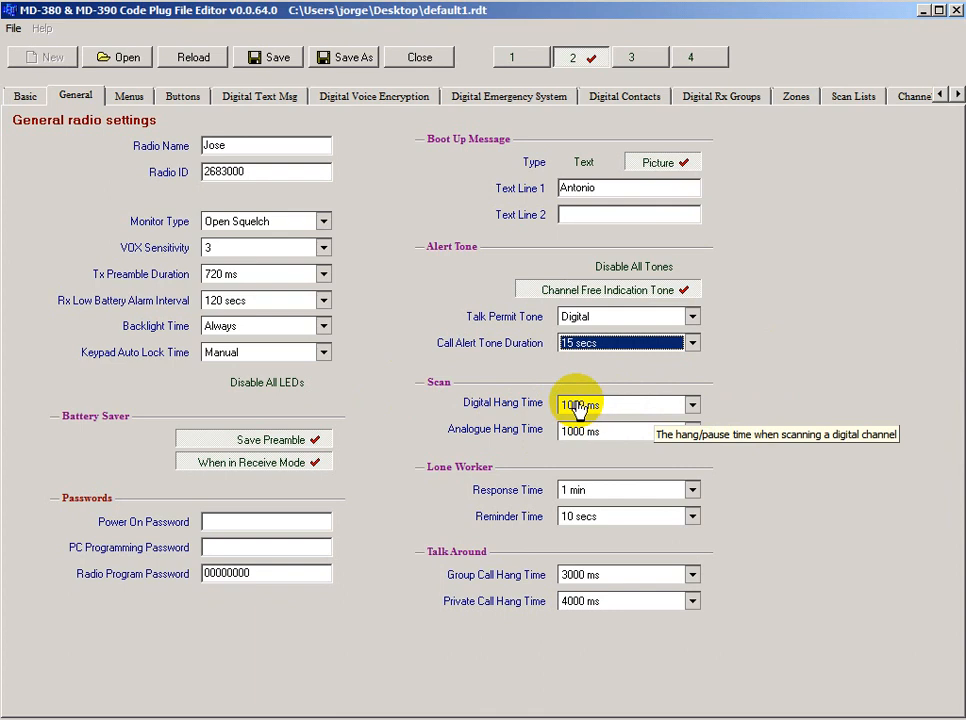
Step: Leave the Digital and Analogue scan hang times at 1000 ms
click(691, 406)
click(691, 406)
click(692, 432)
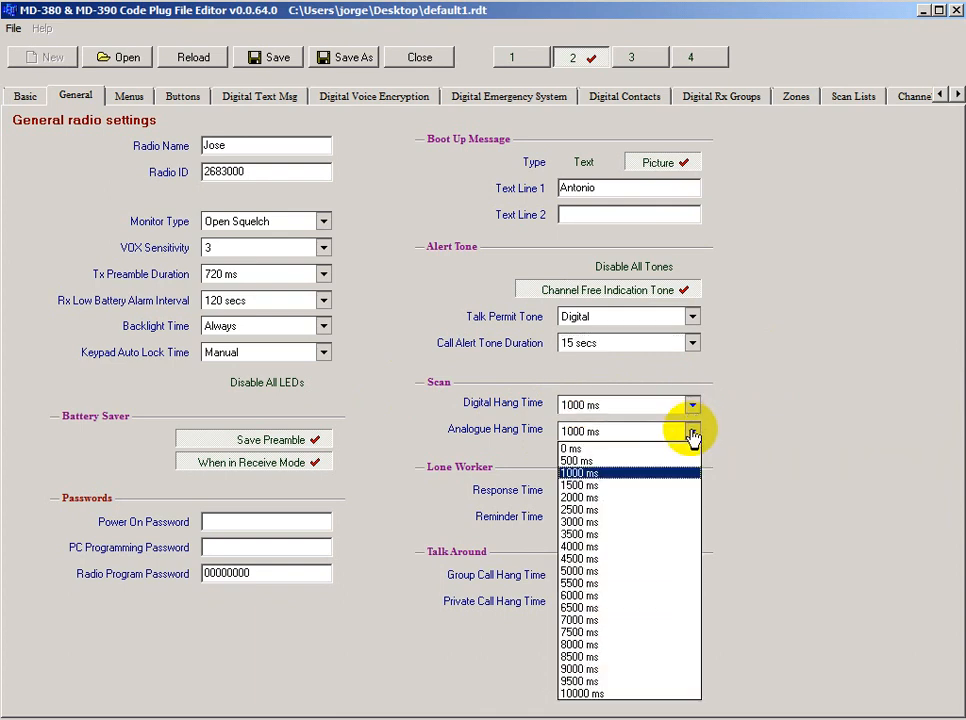
click(692, 432)
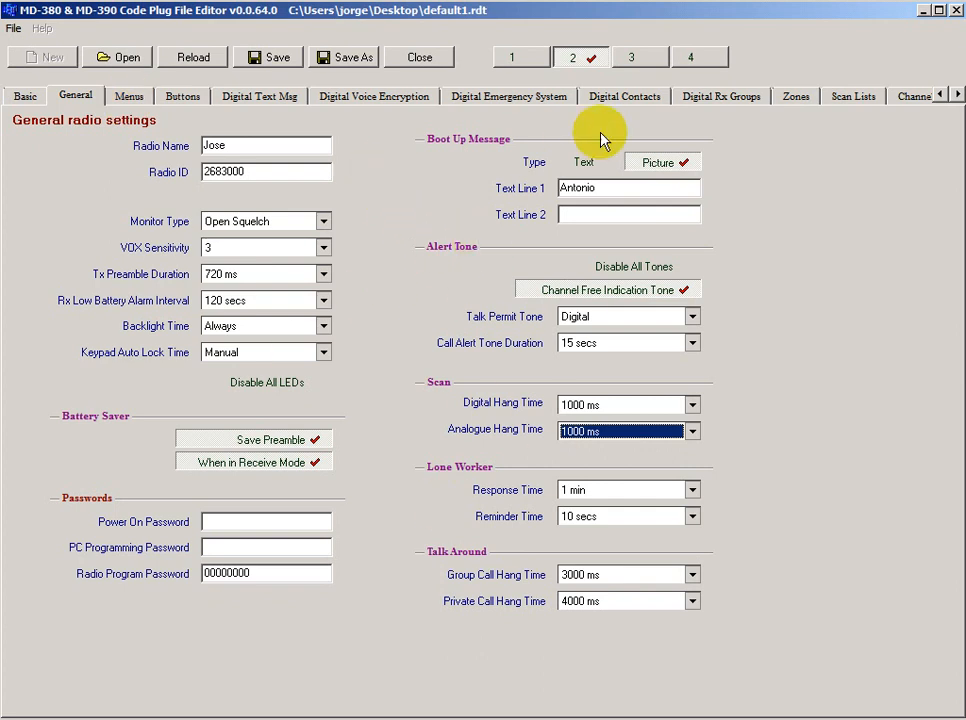
Step: Browse the Digital Contacts, Rx Groups, Channels and Zones pages, ending on Digital Contacts
click(616, 102)
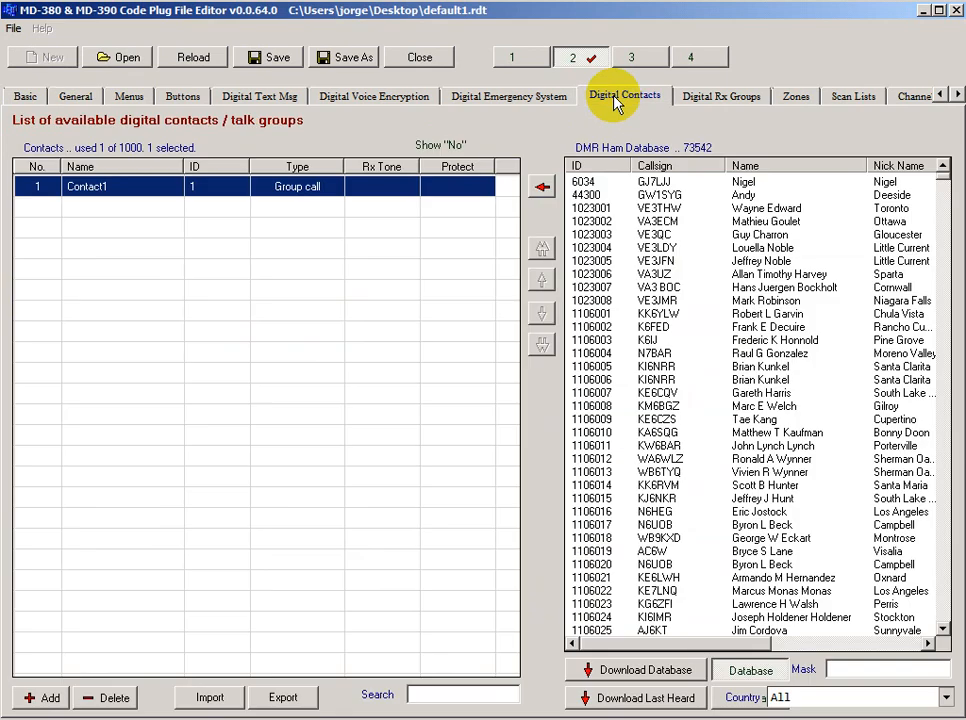
click(722, 98)
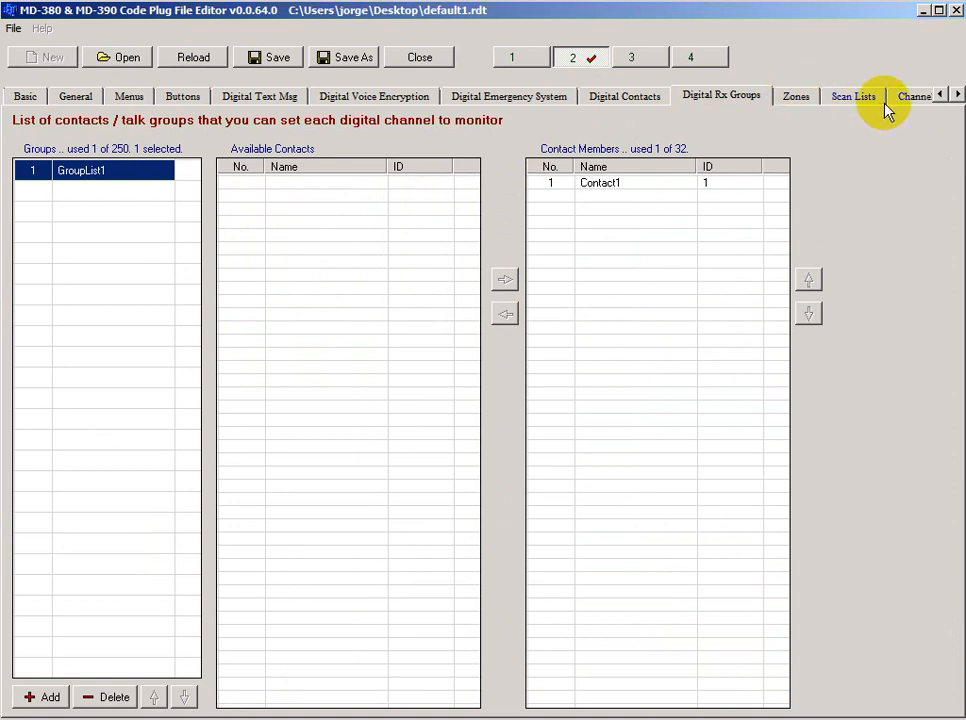
click(912, 96)
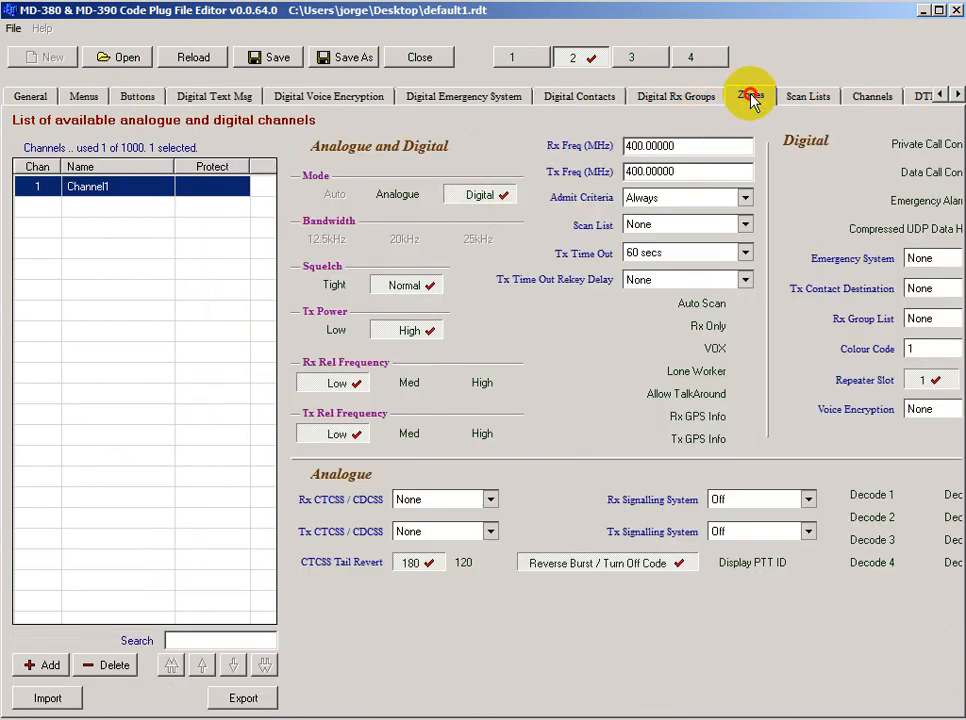
click(752, 101)
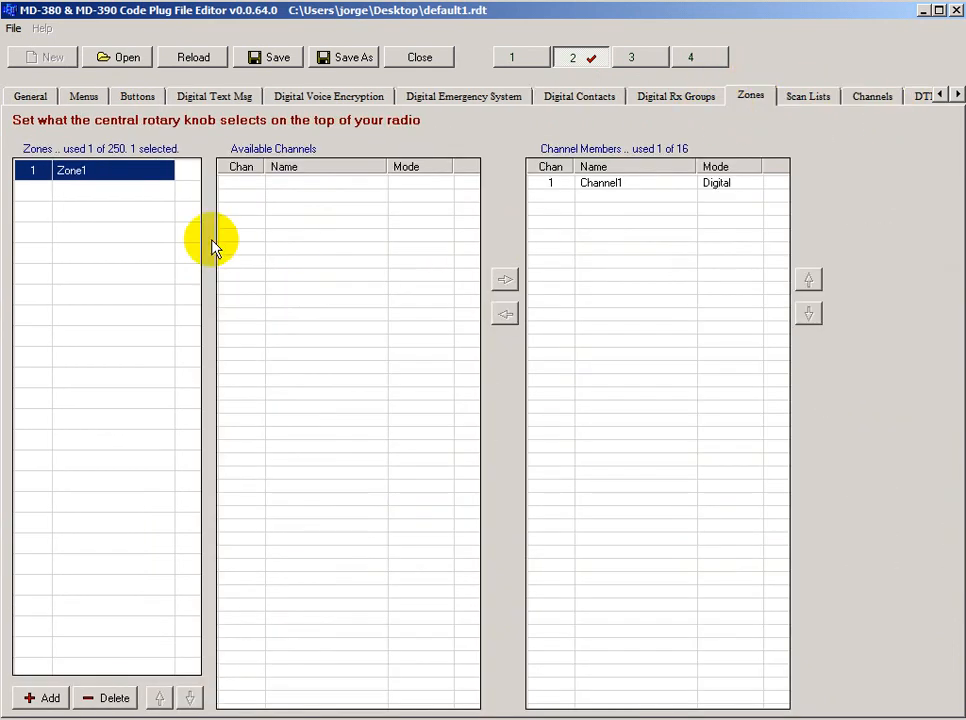
click(668, 100)
click(585, 96)
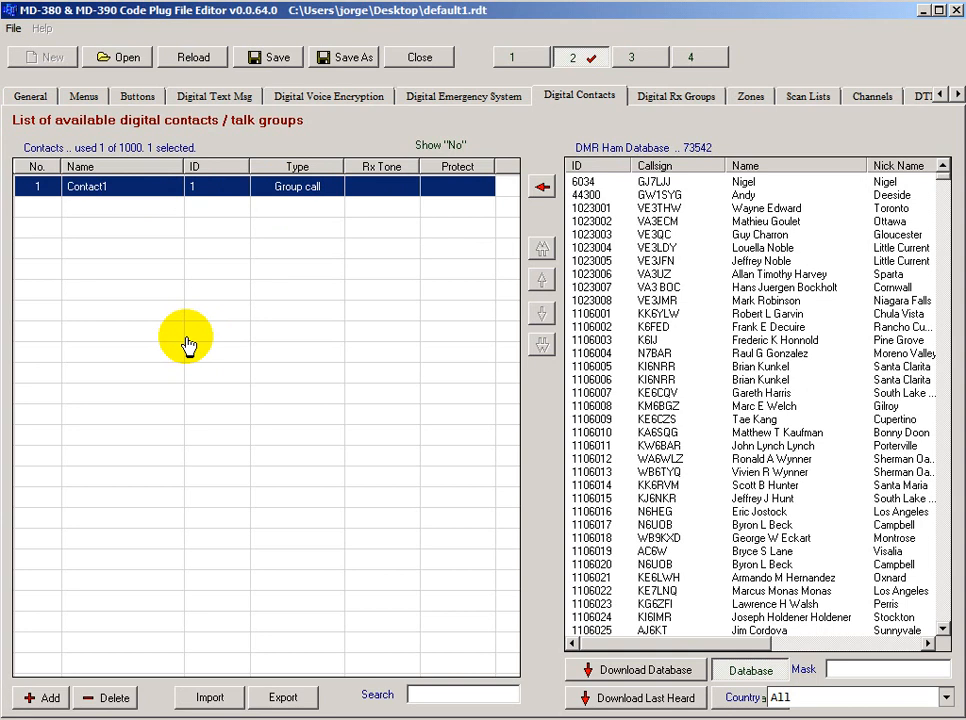
click(750, 96)
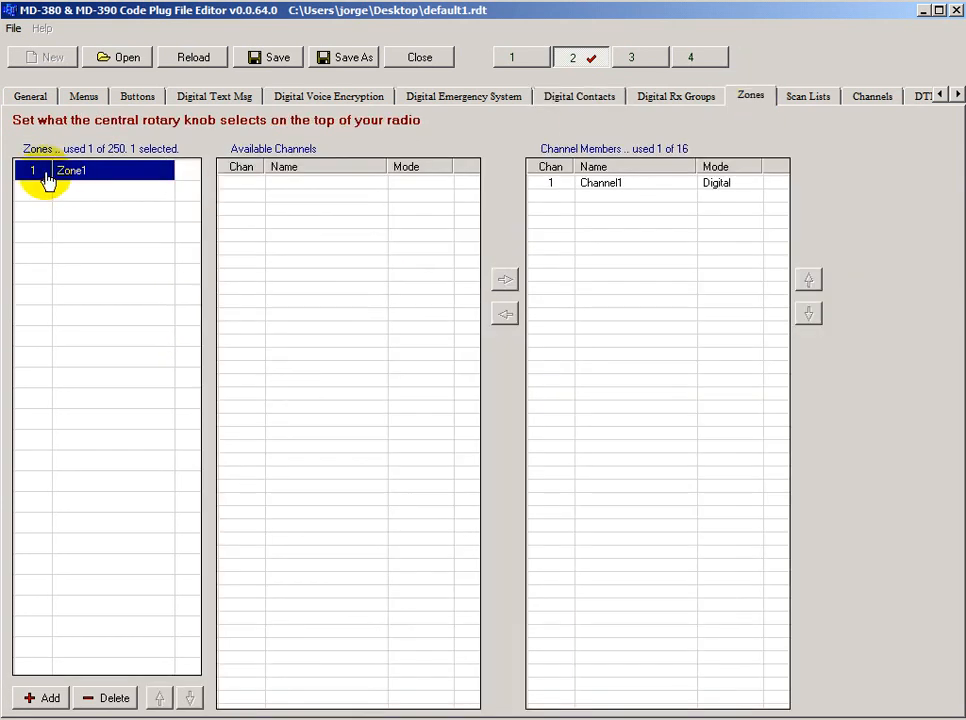
click(668, 97)
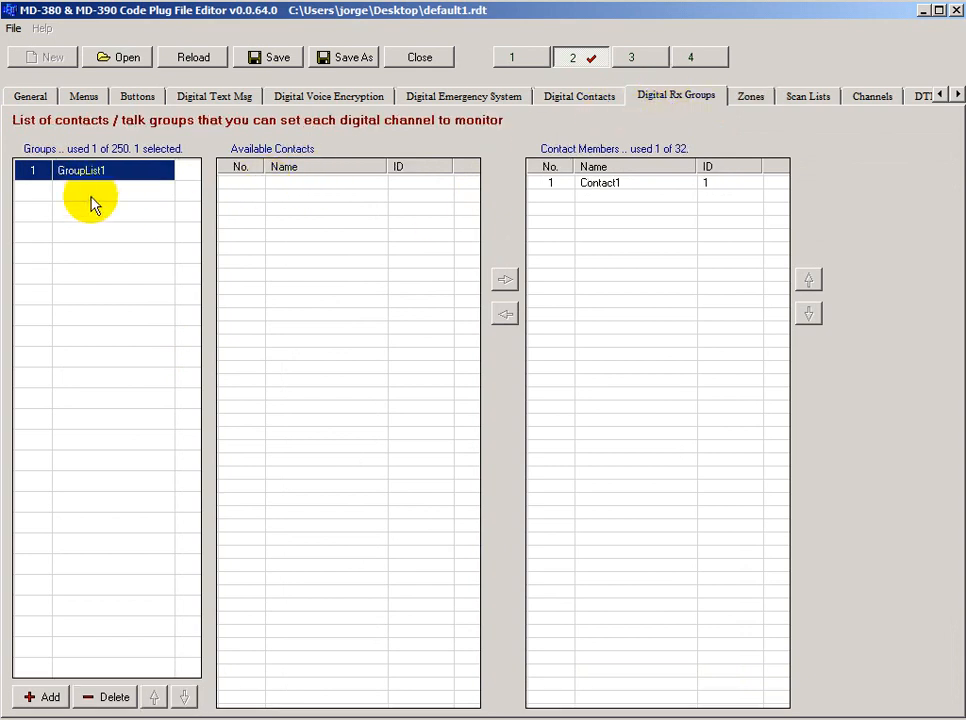
click(590, 97)
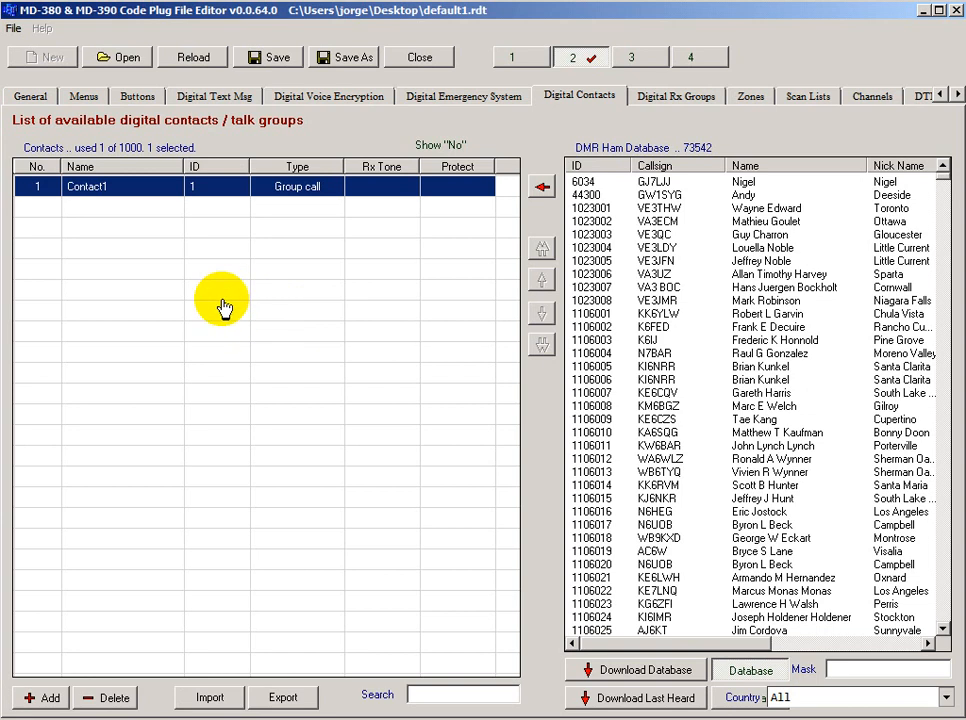
Step: Rename contact 1 to the operator's callsign and name, make it a Private call, and enter their DMR ID
click(127, 193)
text(CT1JIB Jorge)
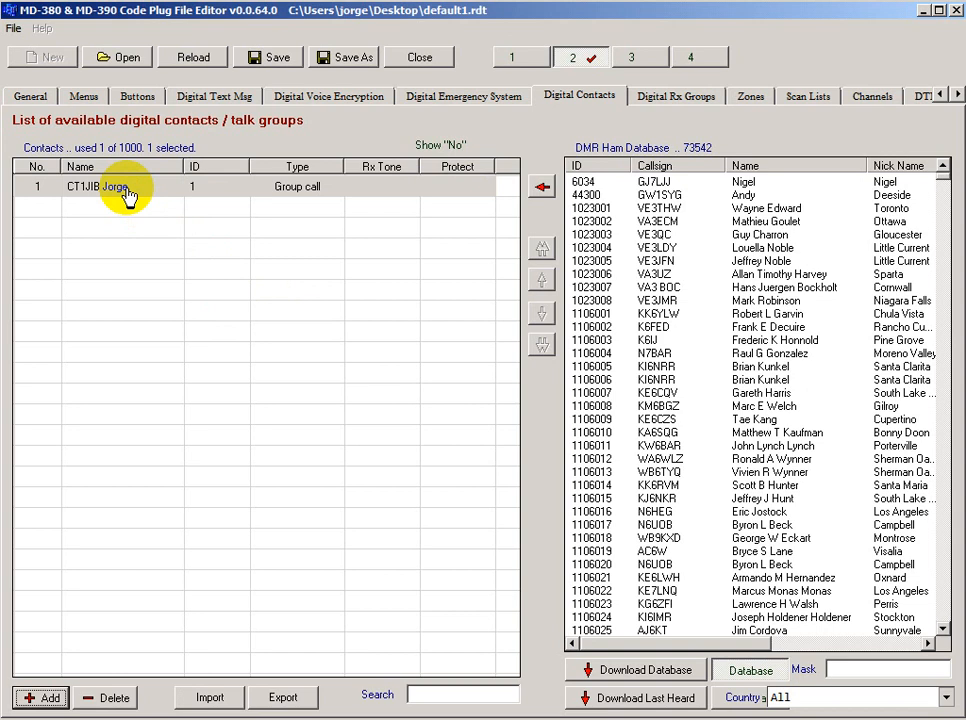
click(330, 190)
click(330, 190)
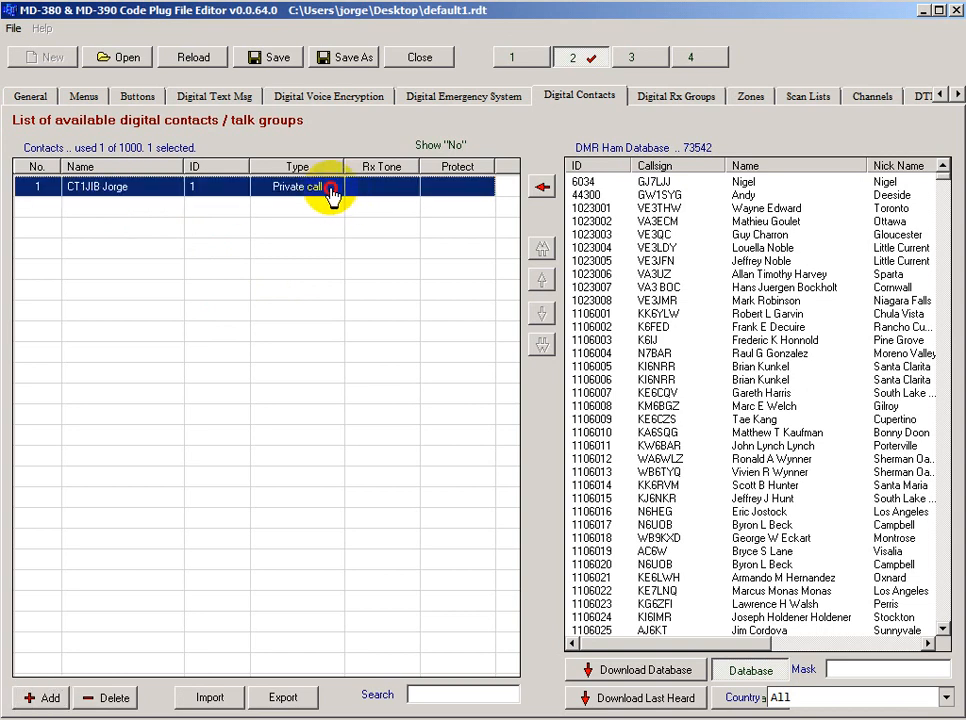
click(206, 187)
text(26)
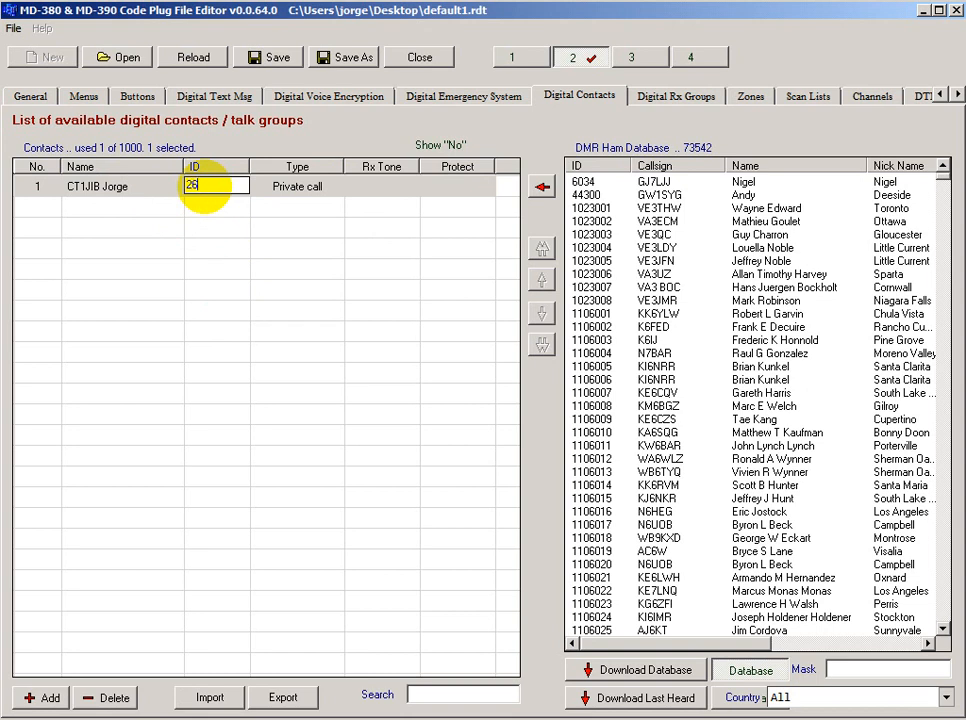
text(83007)
key(Tab)
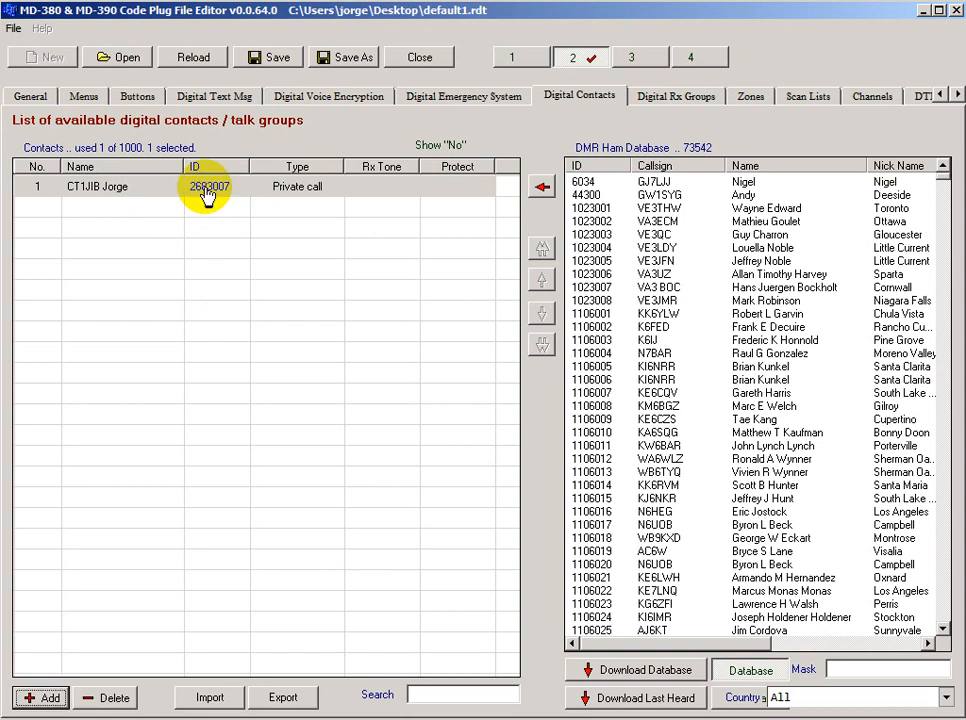
Step: Select the first contact, pick a station in the ham database, and glance at the channels list
click(148, 218)
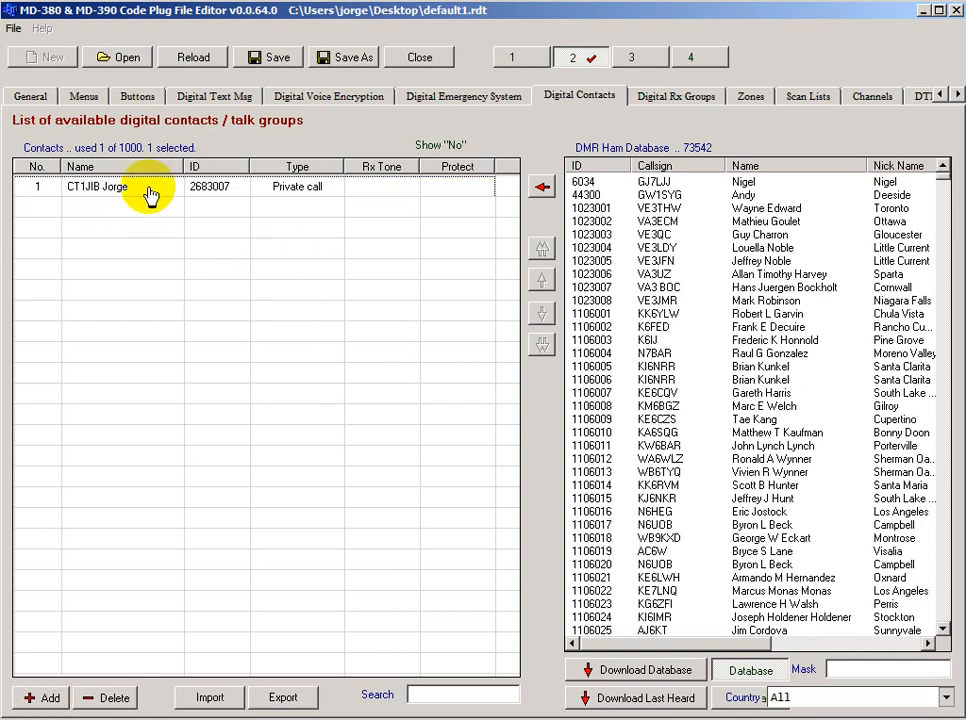
click(125, 187)
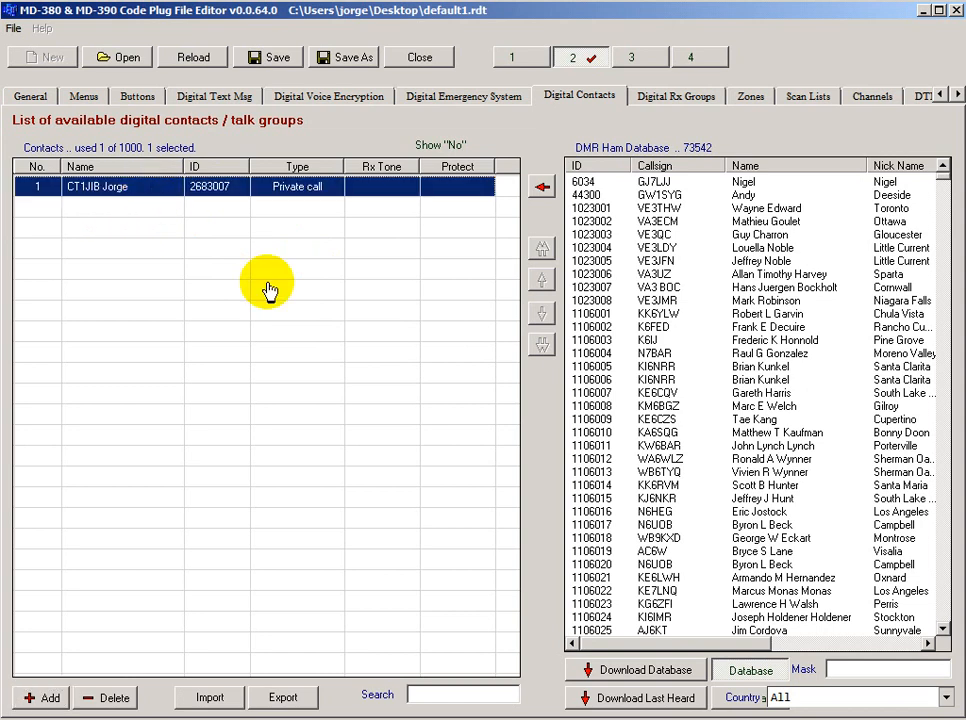
click(618, 288)
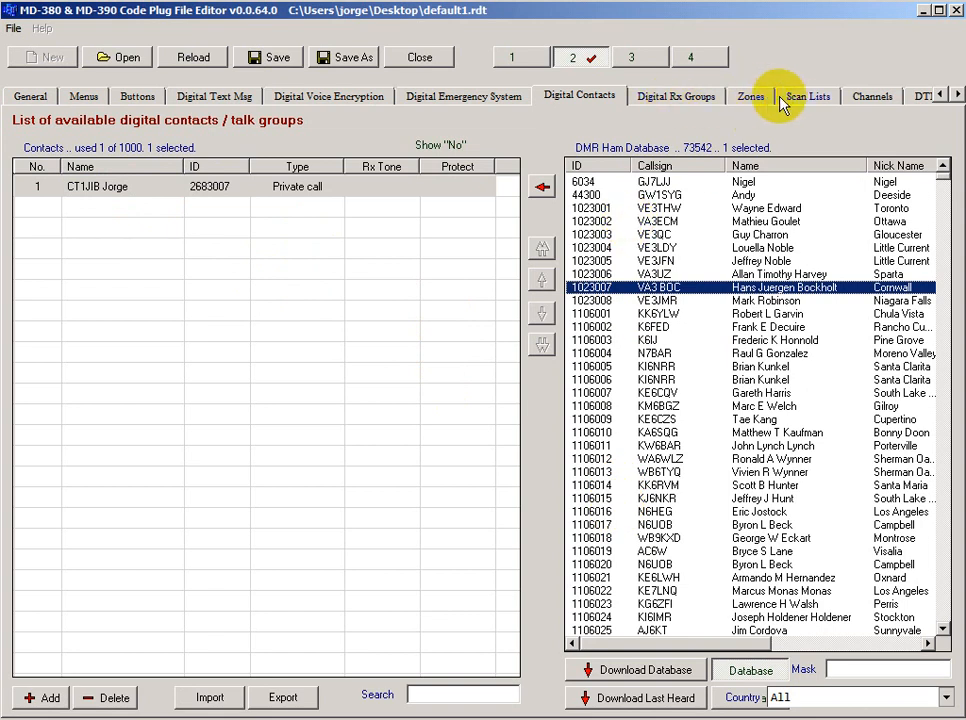
click(858, 100)
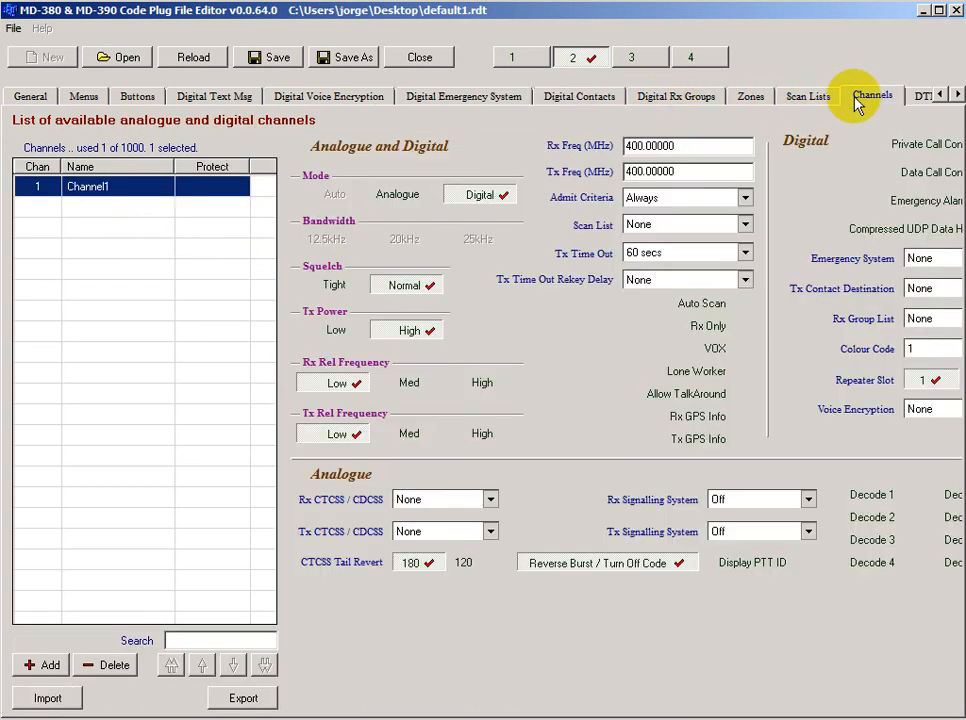
click(580, 100)
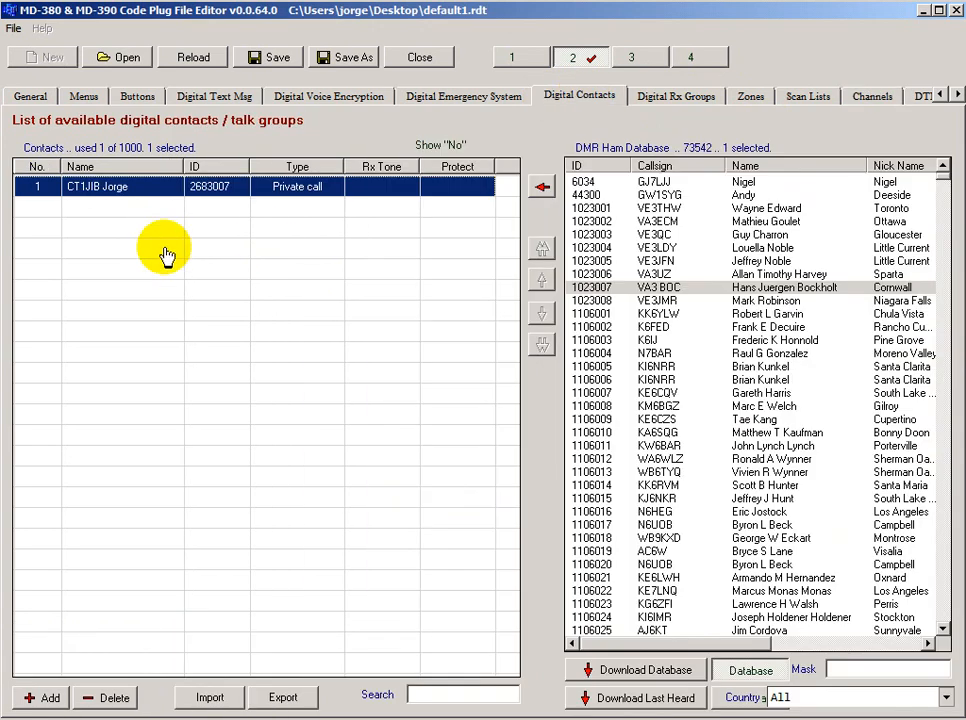
click(43, 210)
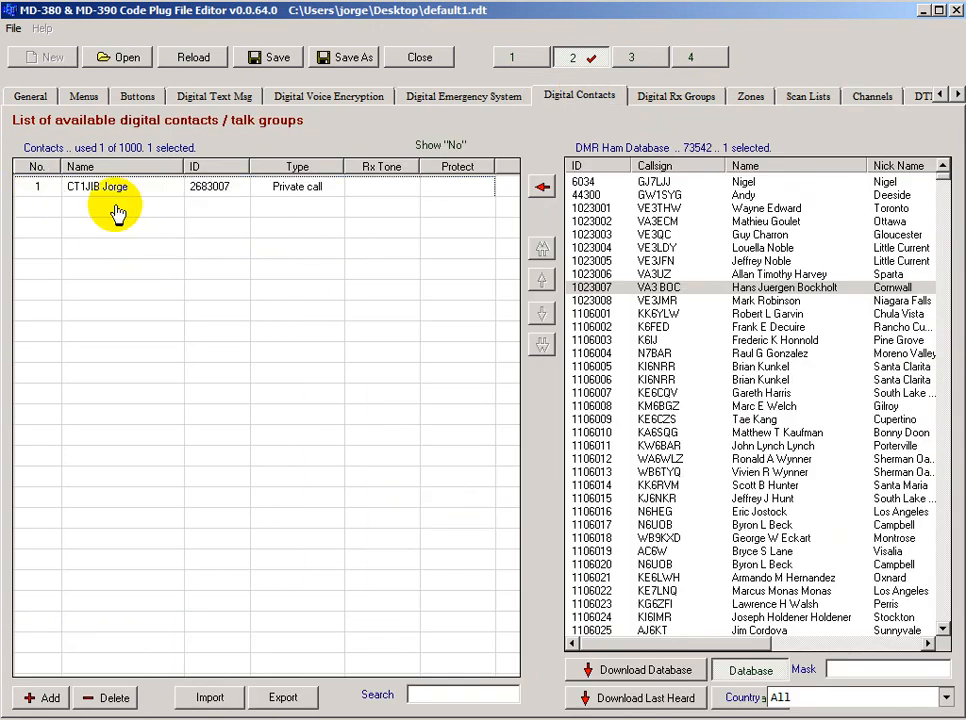
Step: Add a group-call contact named TG 9 with ID 9
click(35, 694)
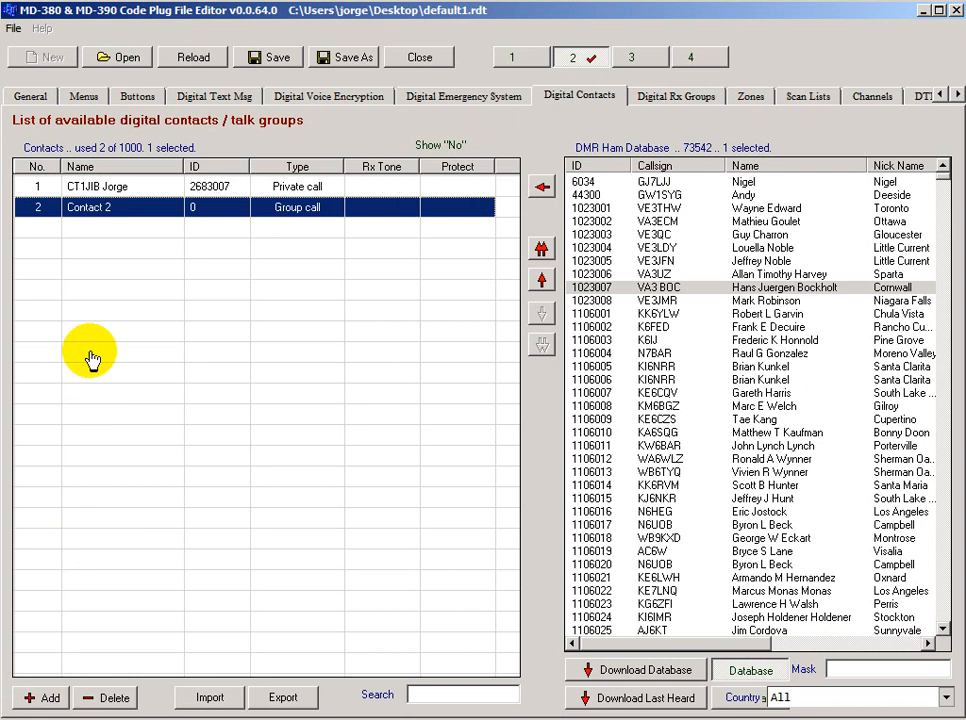
click(112, 207)
text(TG 9)
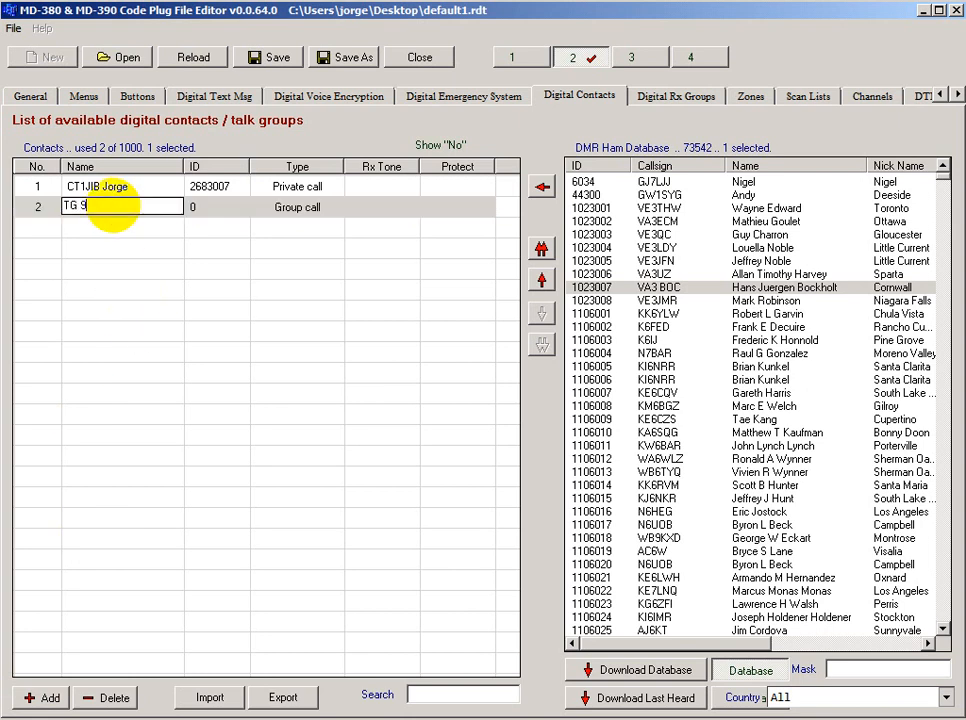
key(Return)
click(203, 210)
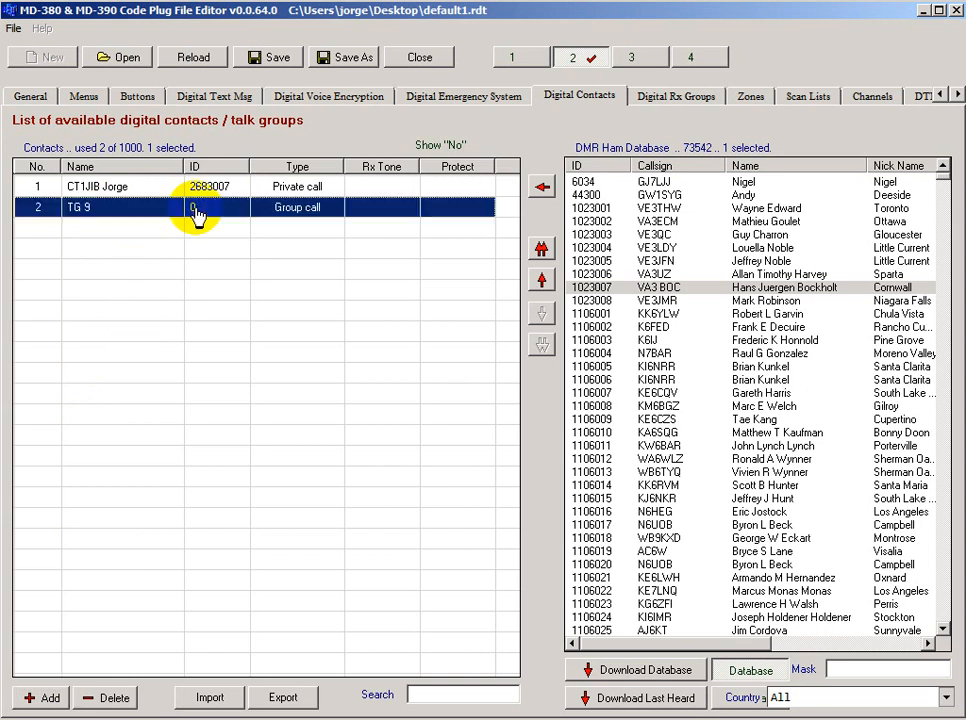
text(9)
key(Return)
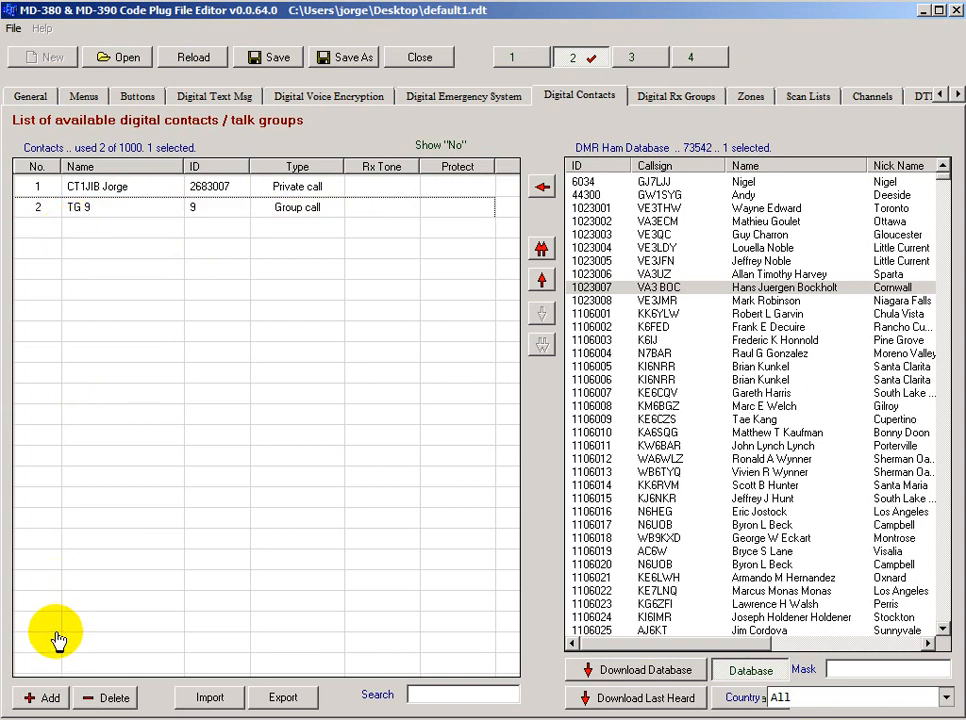
Step: Add a group-call contact named TG 8 with ID 8
click(45, 697)
click(106, 232)
text(TG 8)
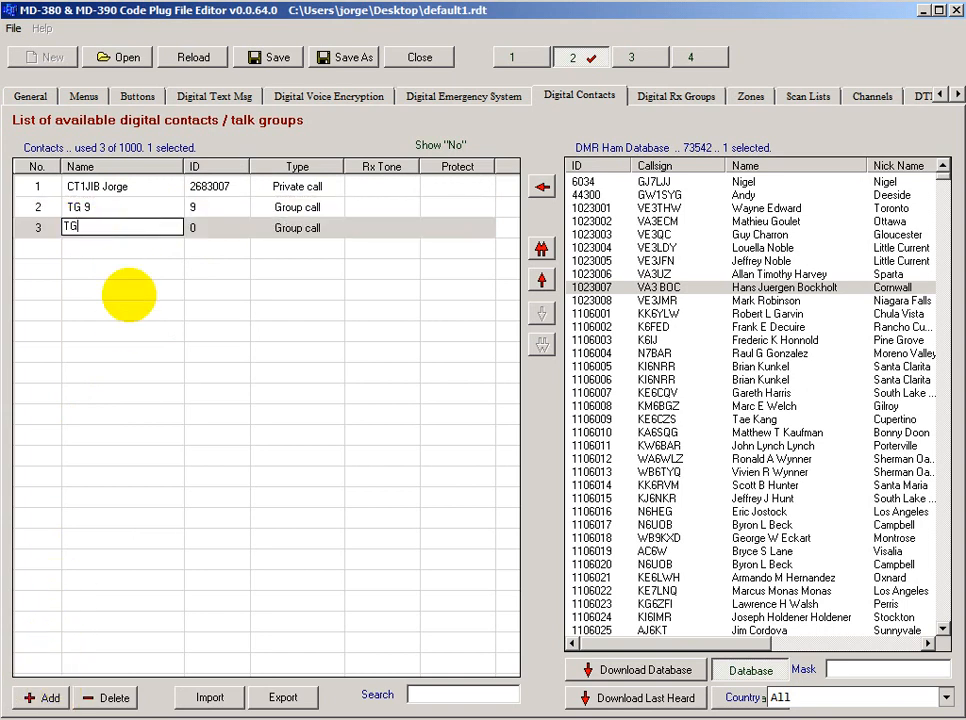
key(Return)
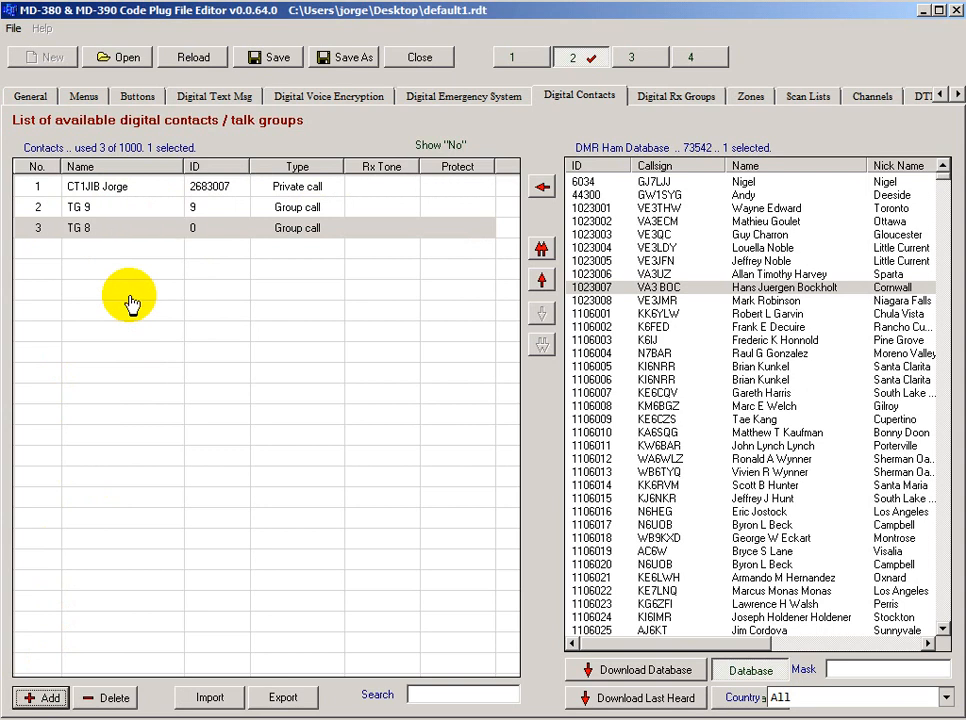
click(198, 228)
click(198, 228)
text(8)
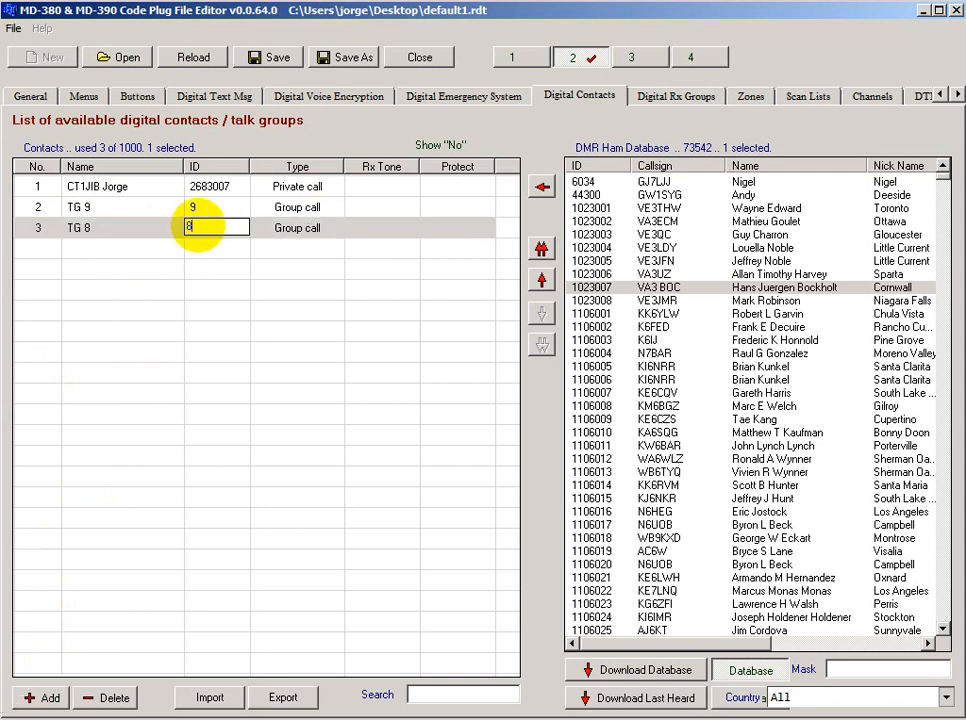
key(Return)
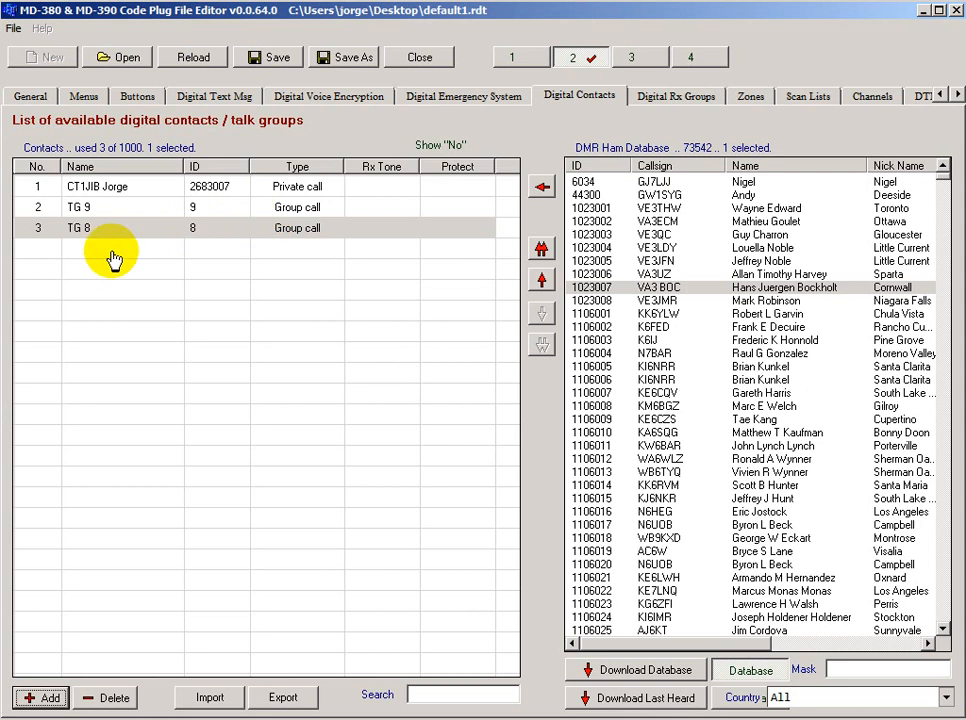
Step: Add a group-call contact named Nacional with ID 268
click(42, 697)
double_click(86, 252)
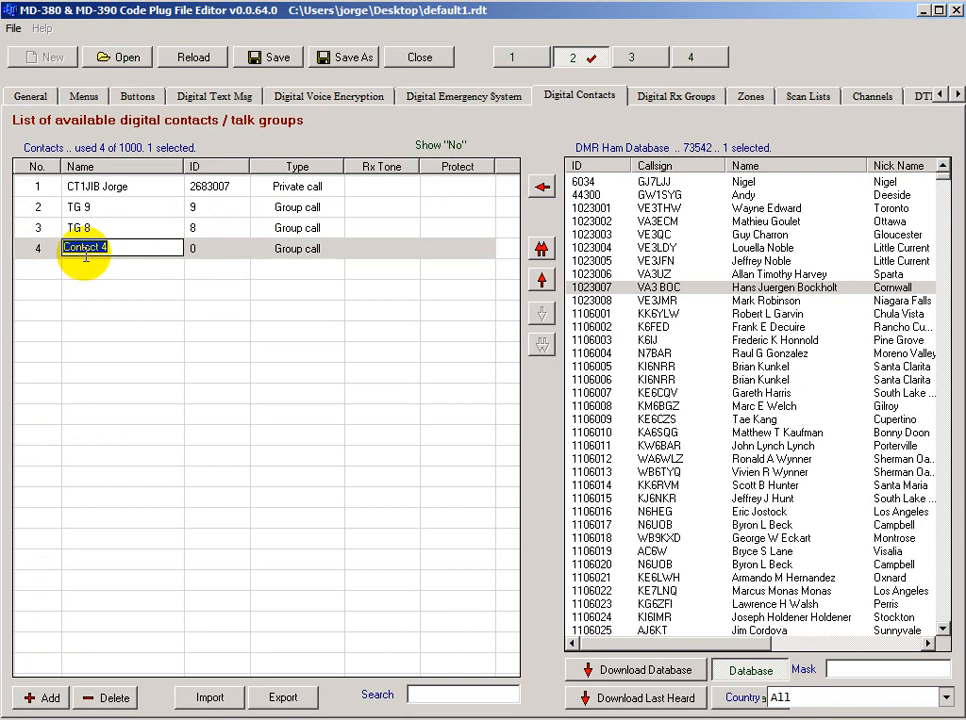
text(Nacional)
double_click(219, 248)
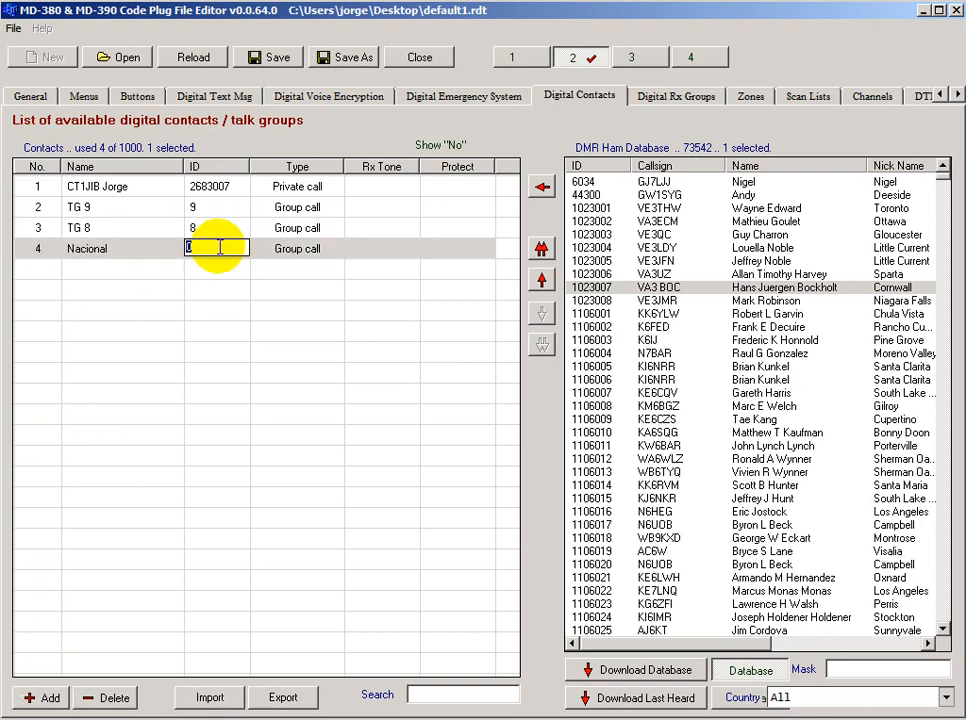
text(268)
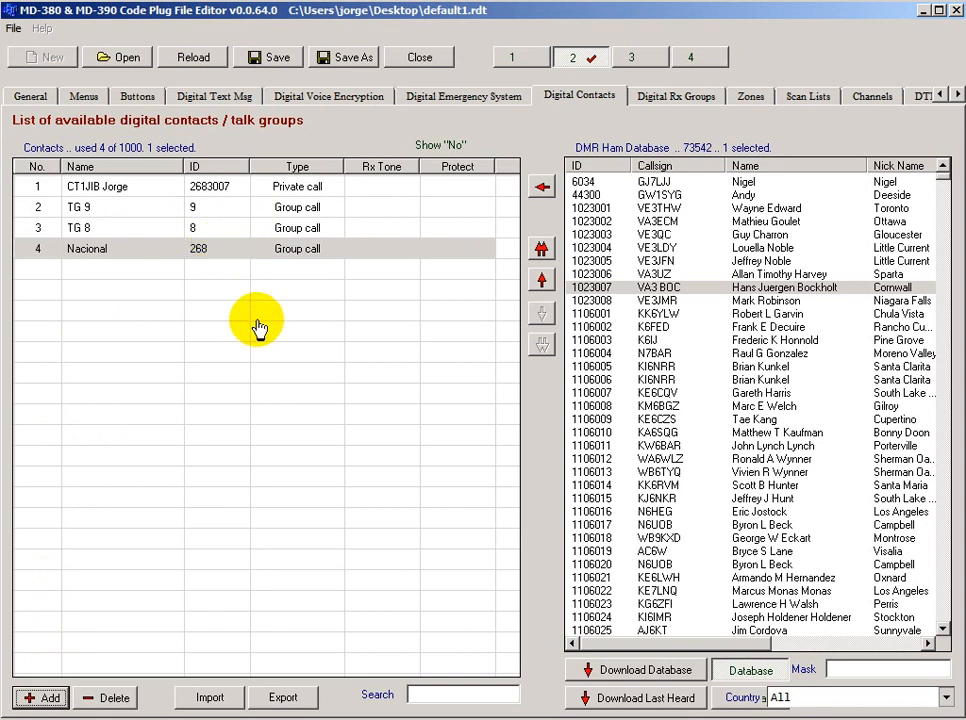
click(257, 323)
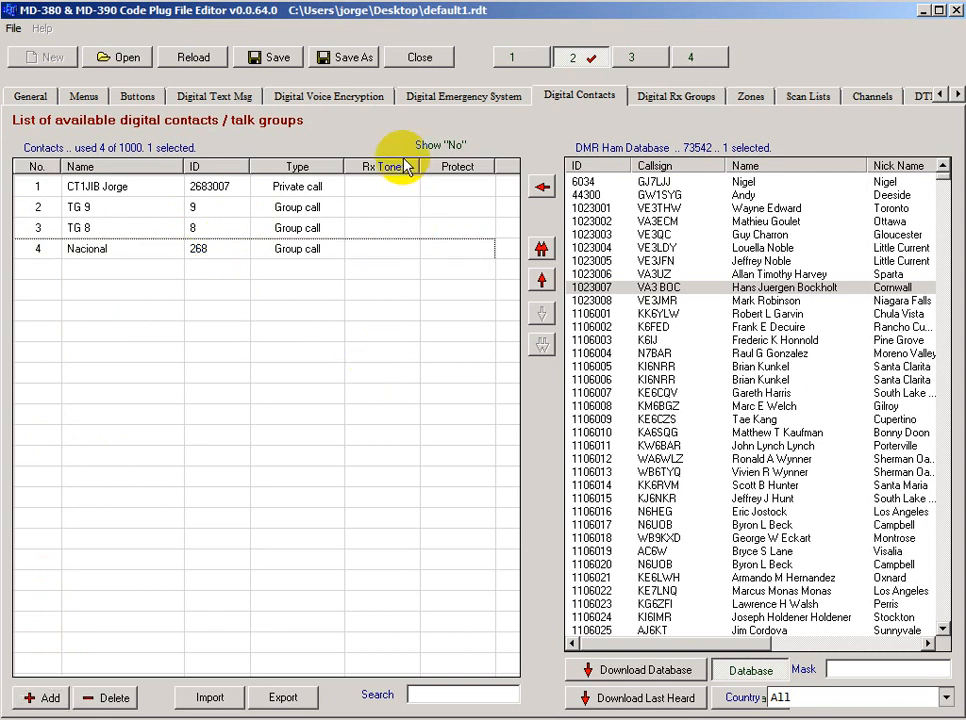
Step: Rename Channel1 to DMA Local
click(873, 98)
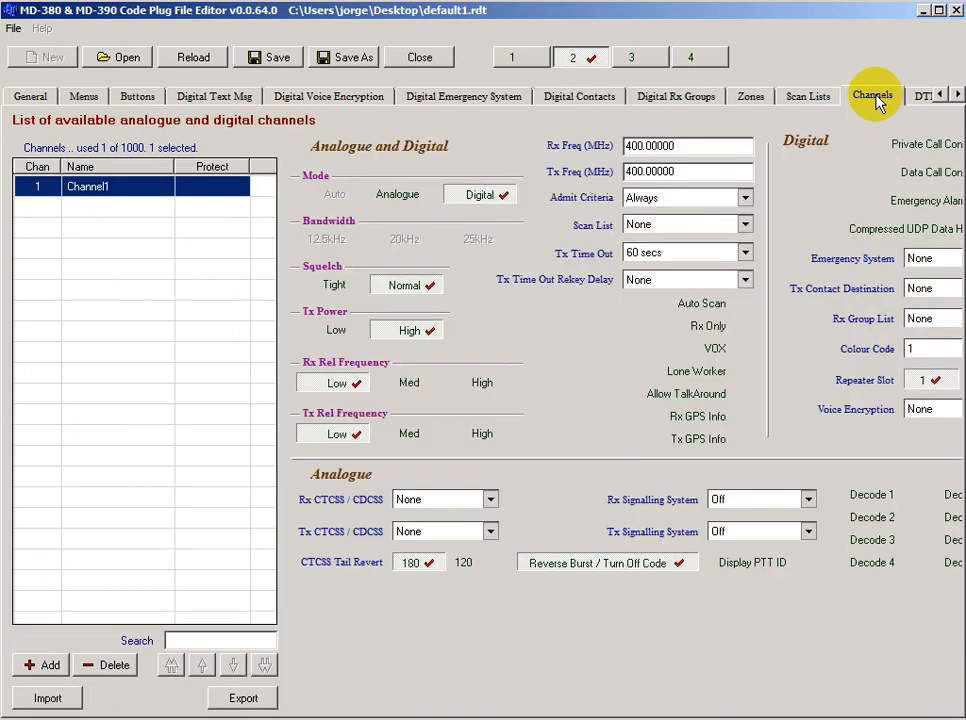
click(85, 196)
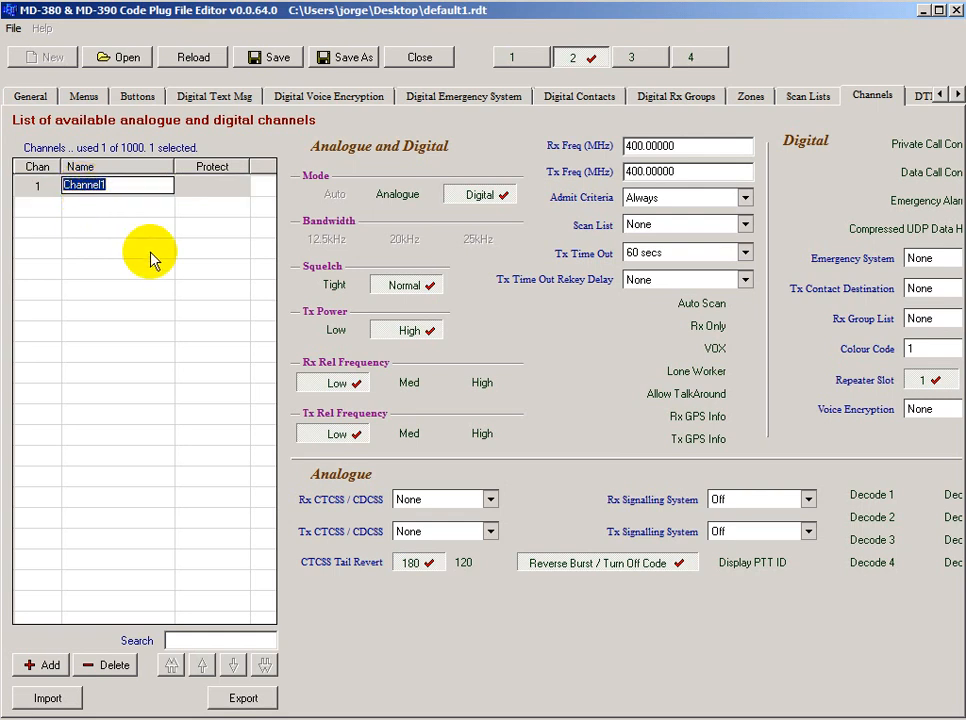
text(DMA)
text(Local)
key(Return)
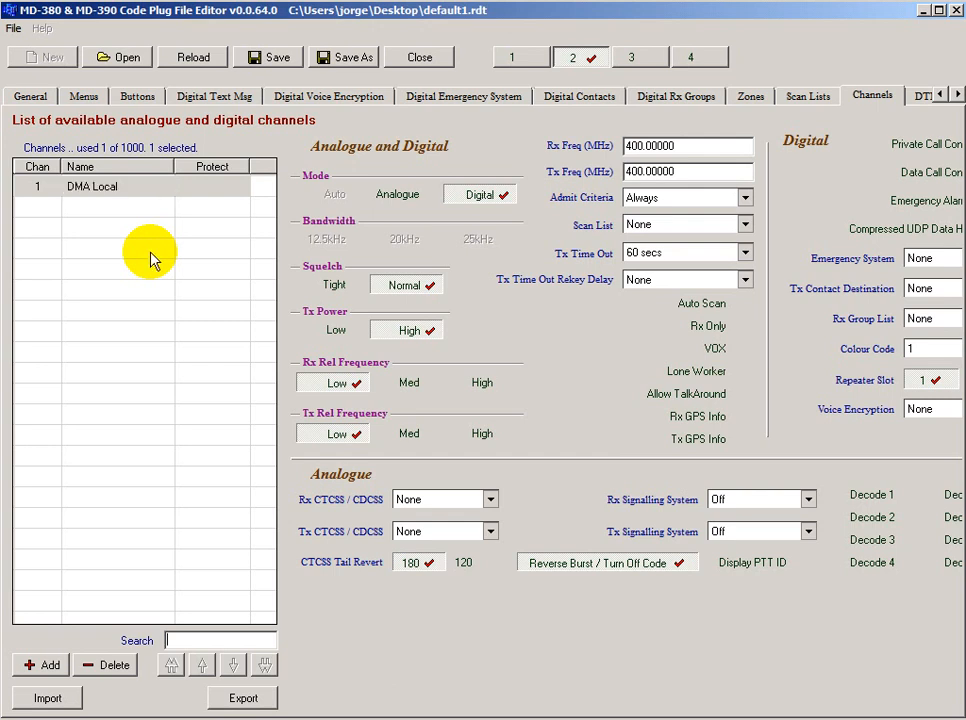
Step: Set DMA Local's Rx Freq to 438.350 and Tx Freq to 430.950
drag(686, 147, 535, 151)
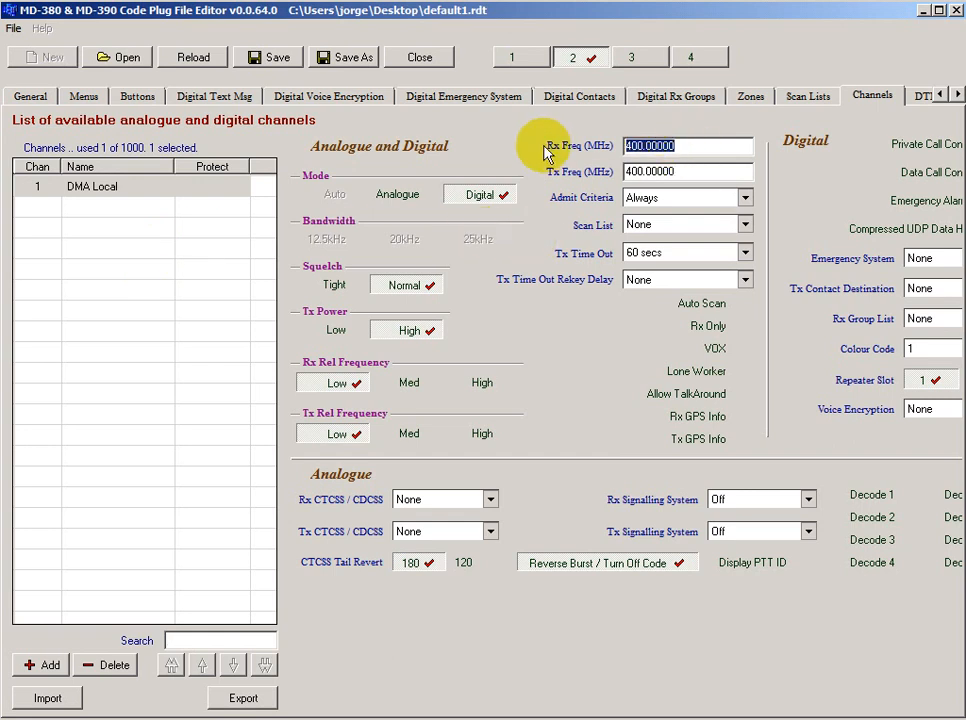
text(43)
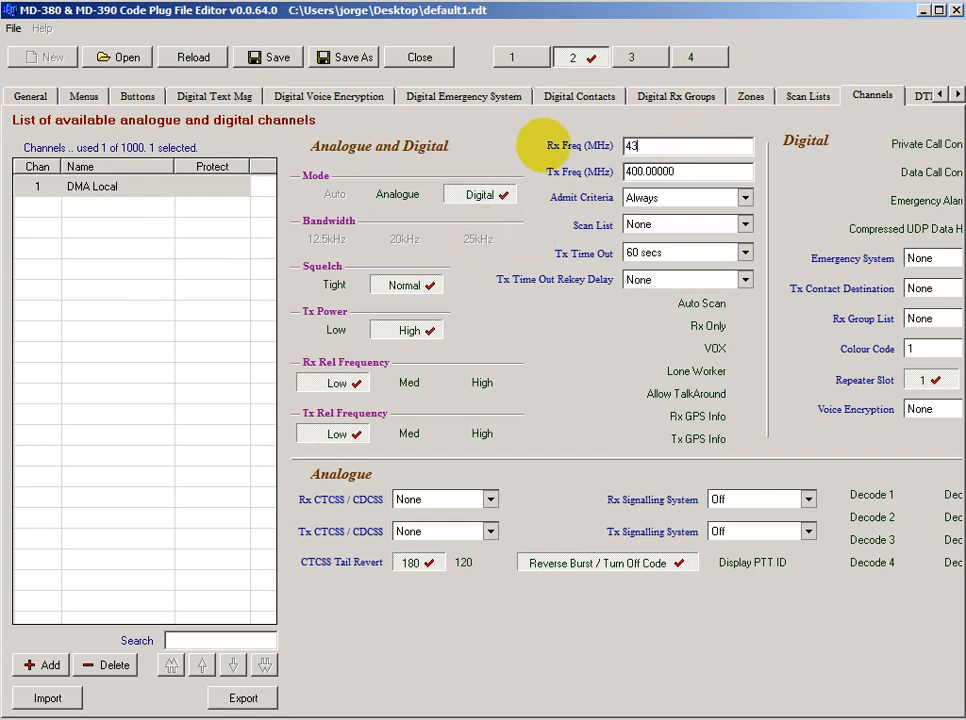
text(8.350)
key(Tab)
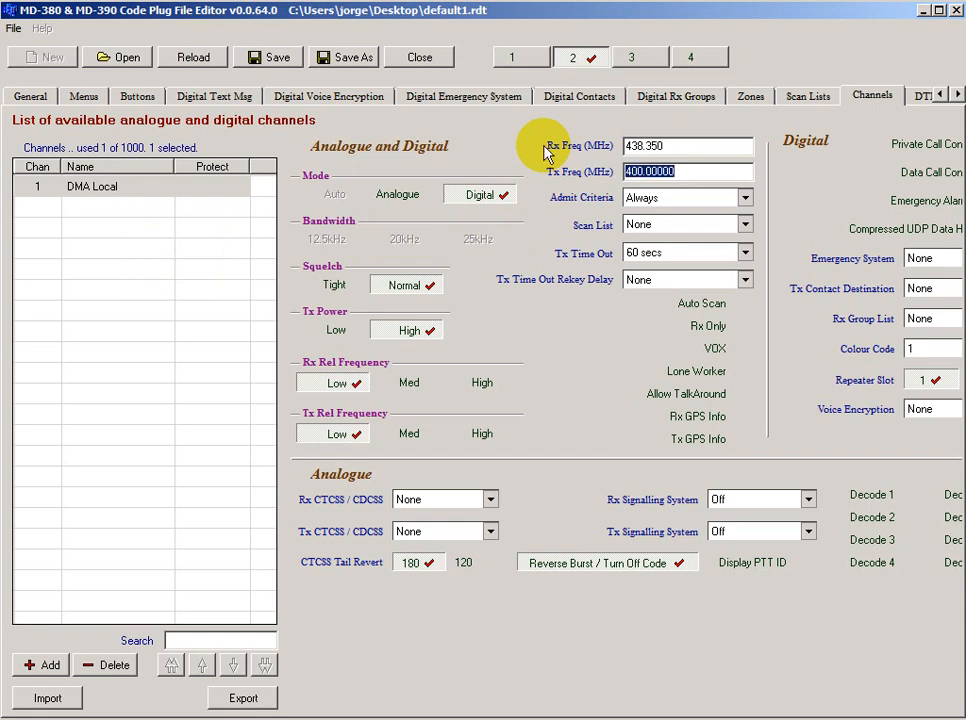
text(430)
text(.)
text(950)
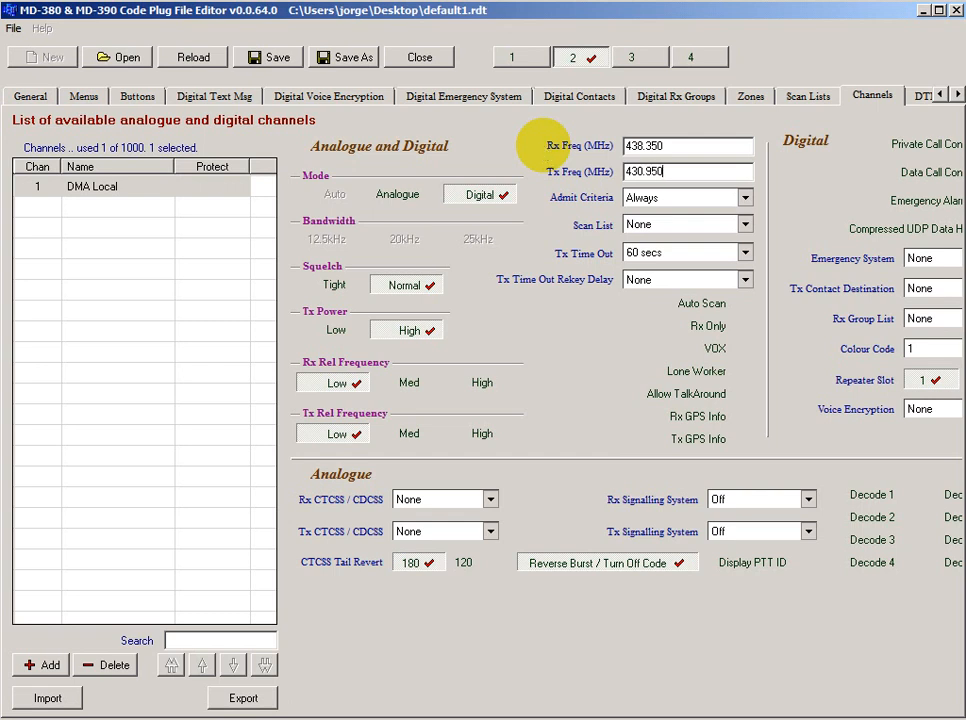
key(Tab)
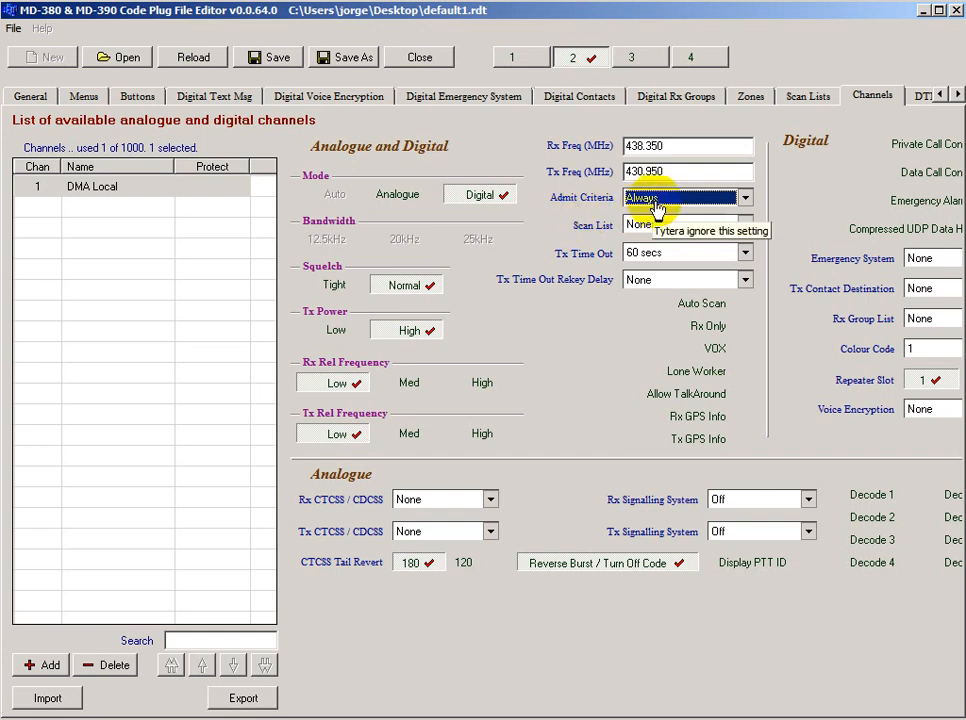
Step: Set DMA Local's Admit Criteria to Channel Free and Tx Time Out to 180 secs, leaving Emergency System at None
click(746, 199)
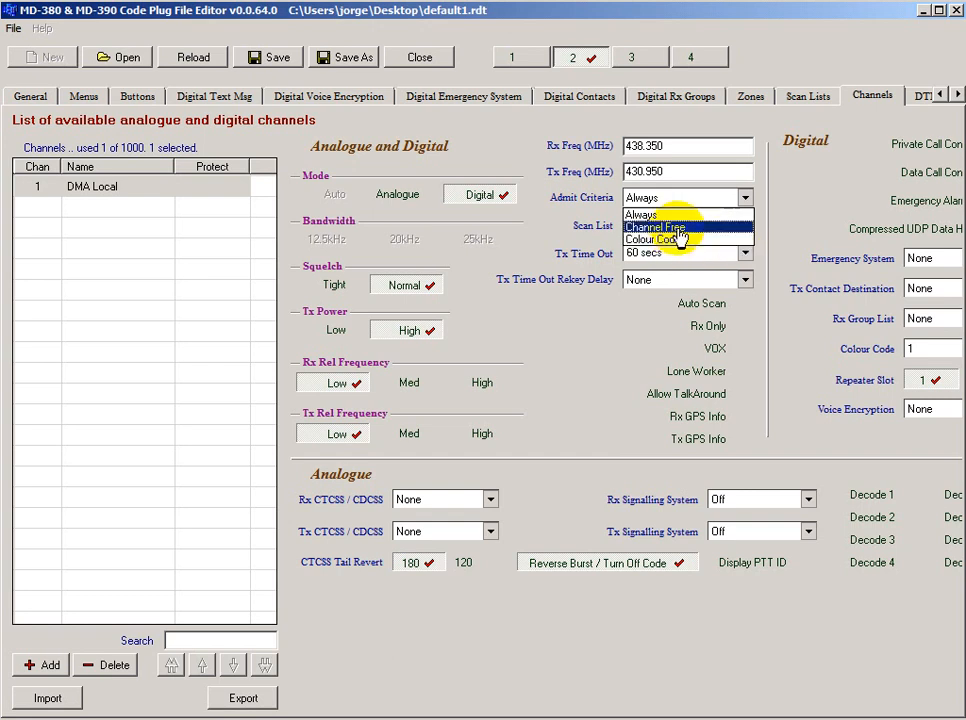
click(680, 228)
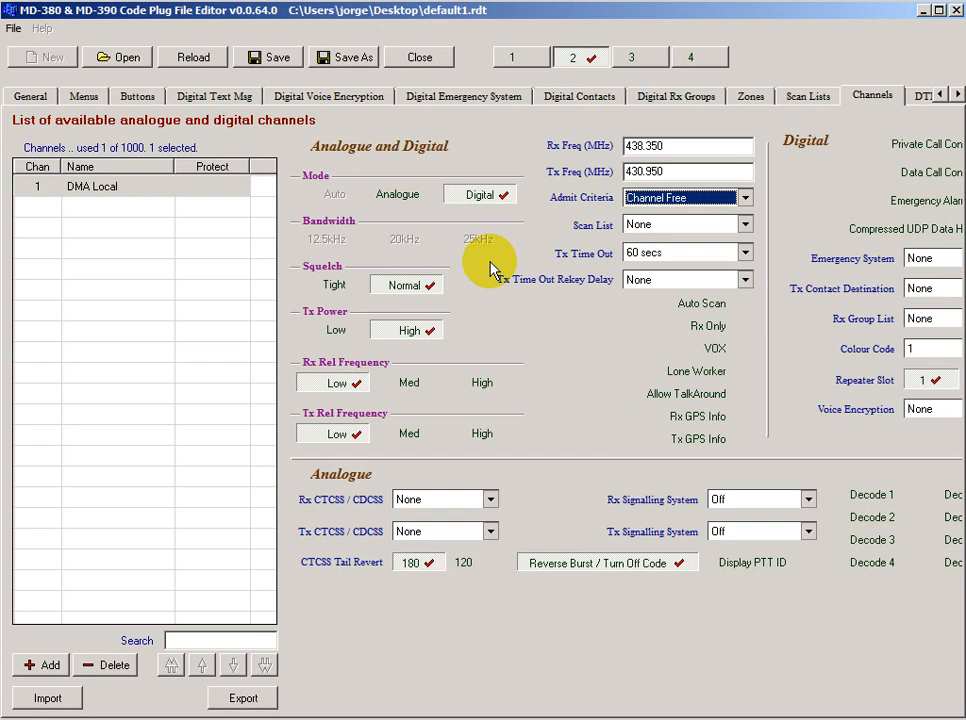
click(744, 254)
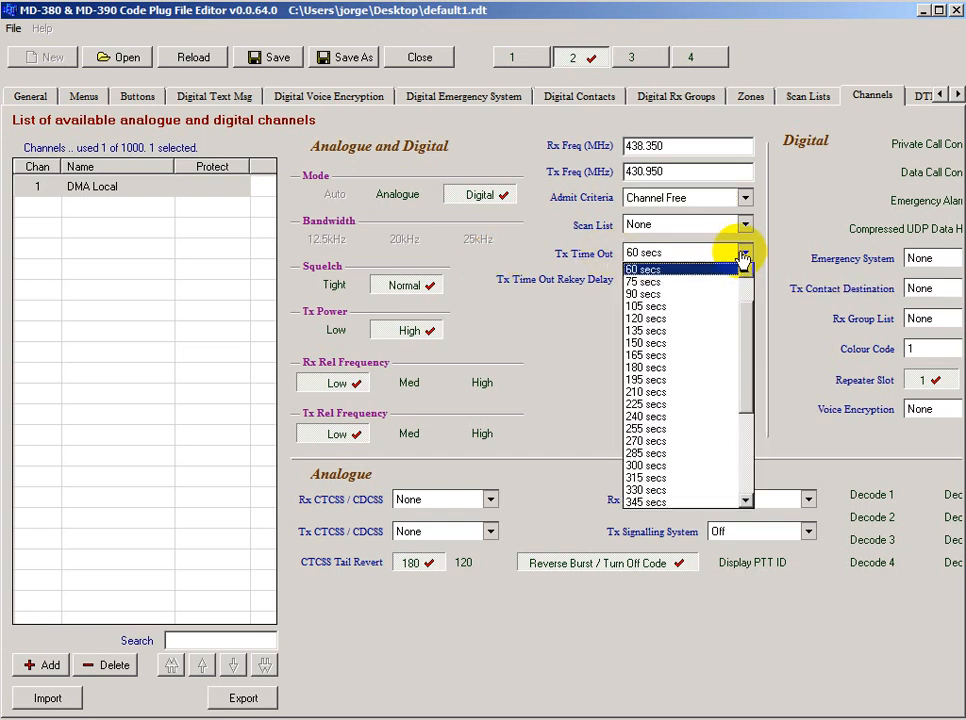
click(681, 367)
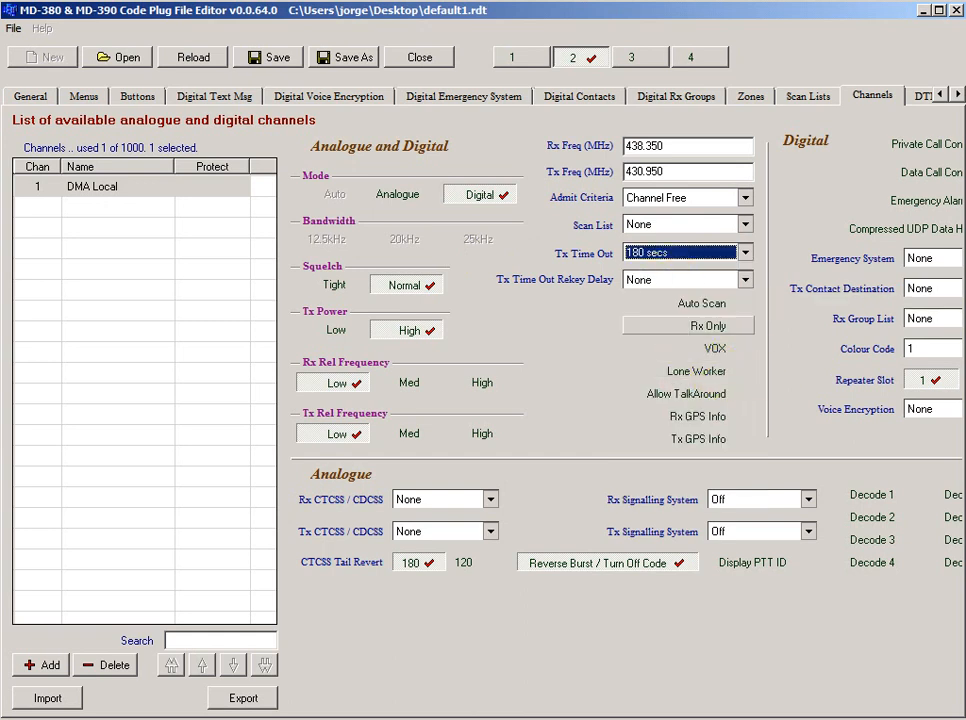
click(930, 260)
click(930, 260)
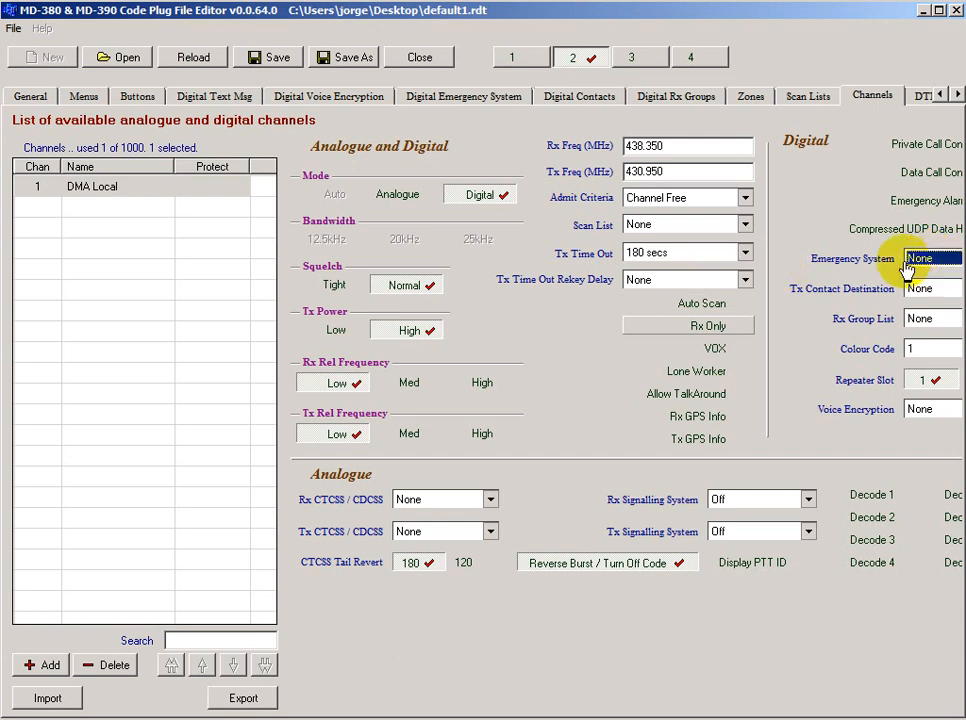
click(941, 292)
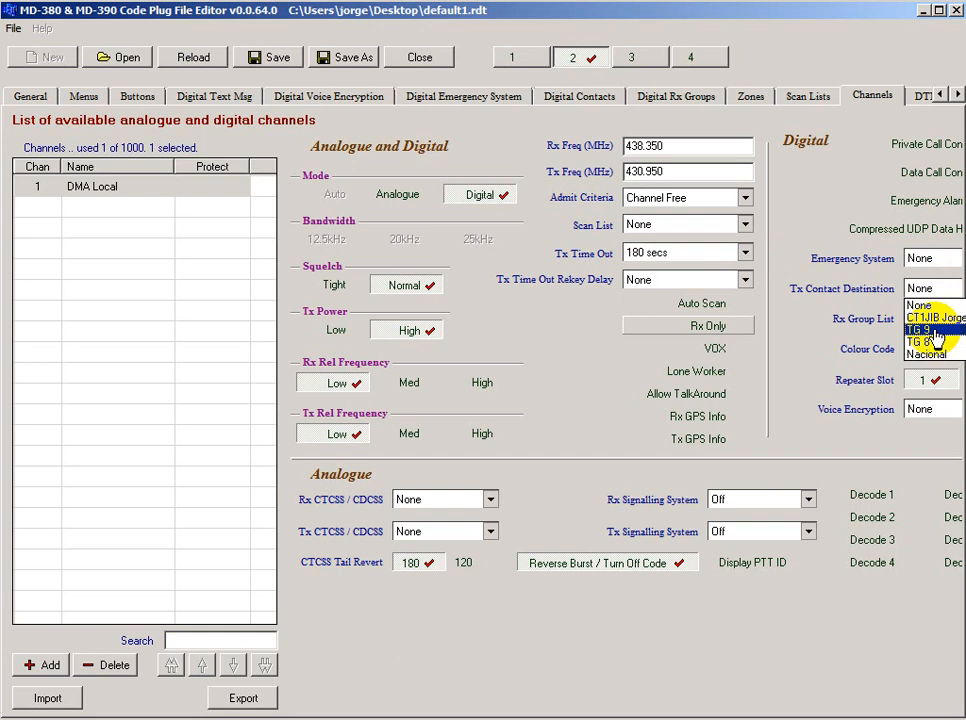
Step: Set DMA Local's Tx Contact to TG 9 and correct its Tx Freq to 430.850
click(936, 331)
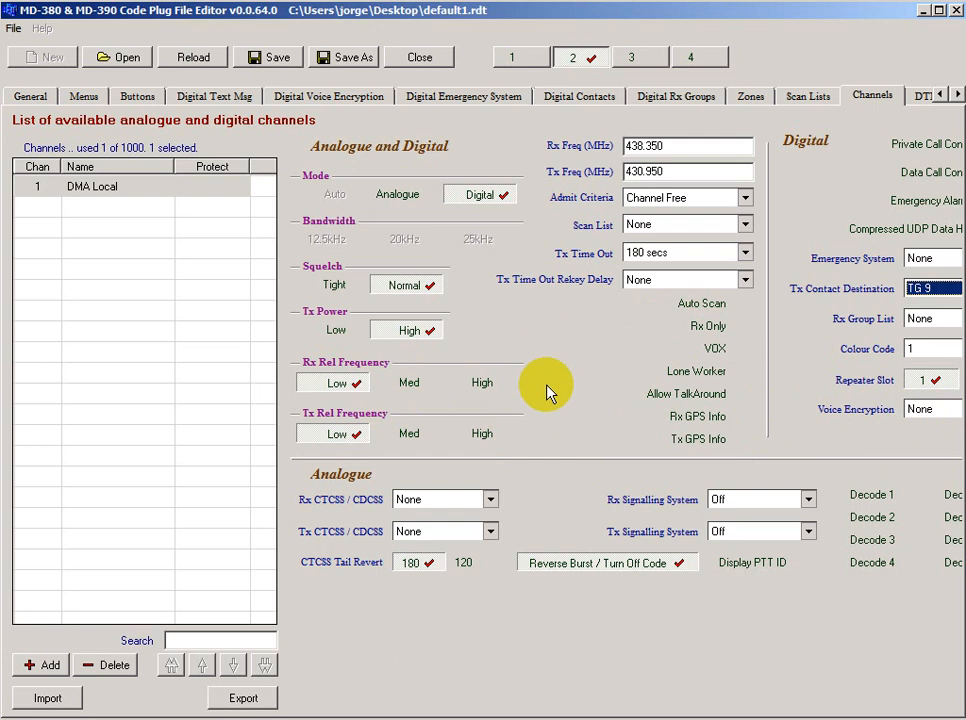
click(133, 195)
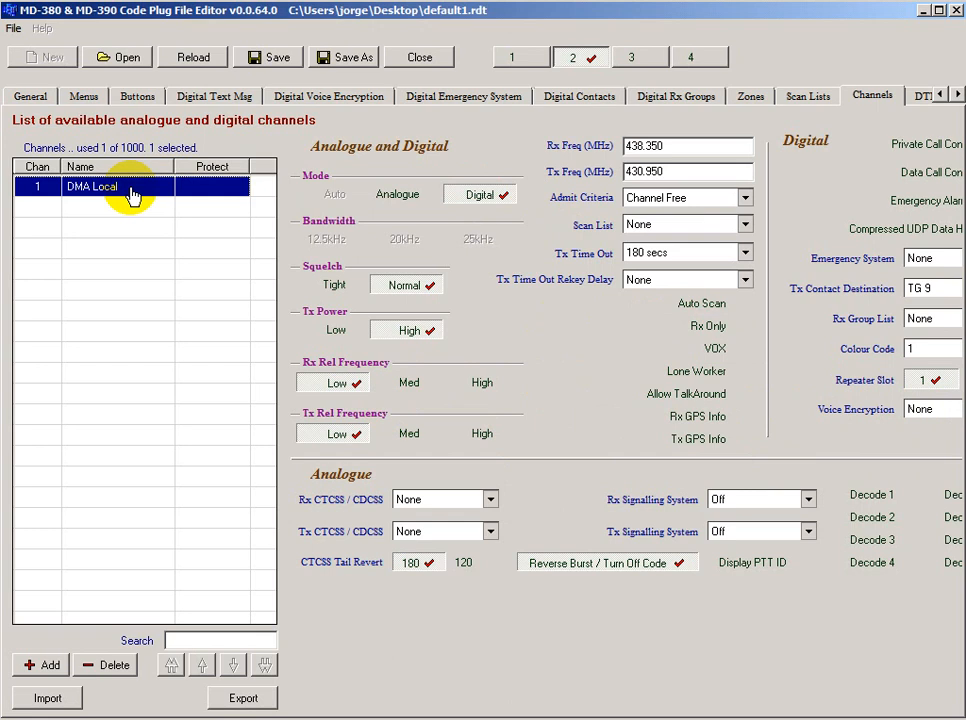
click(654, 174)
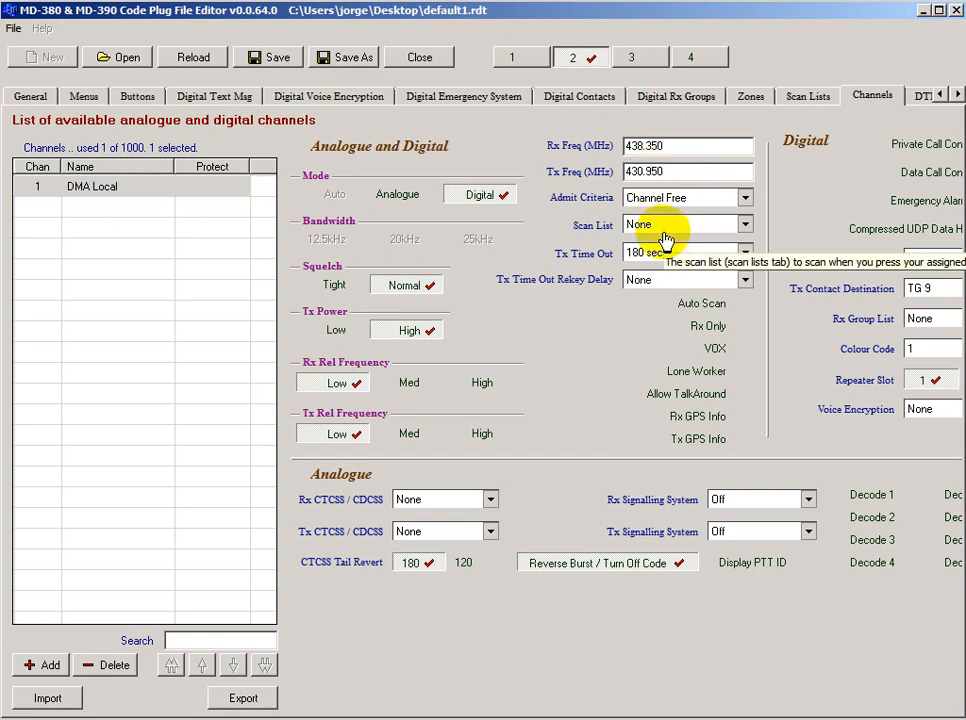
key(BackSpace)
text(8)
key(Tab)
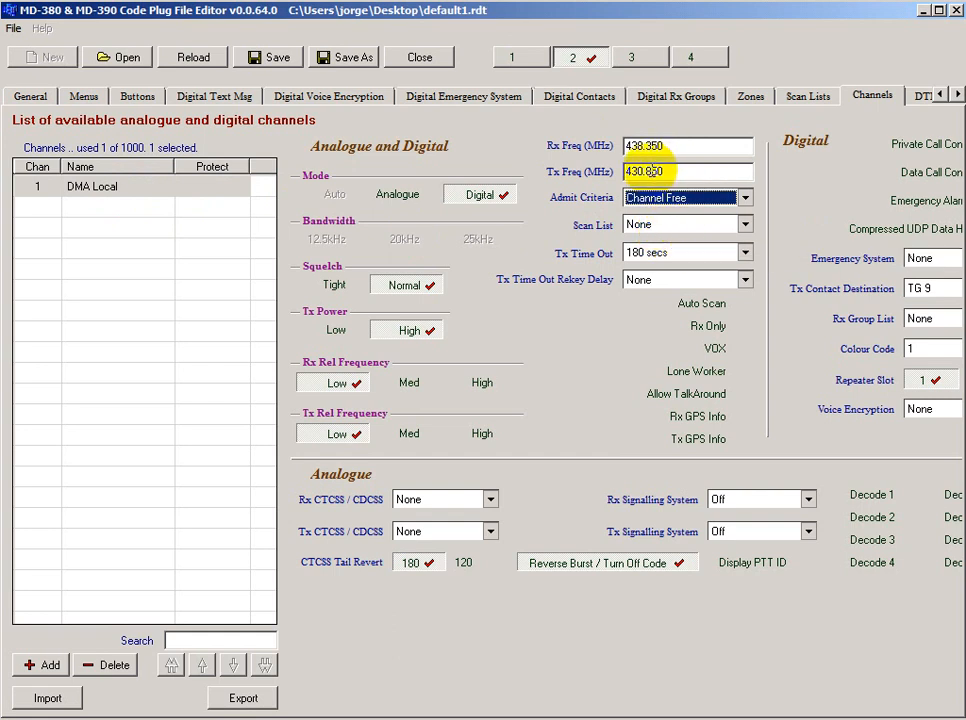
click(702, 171)
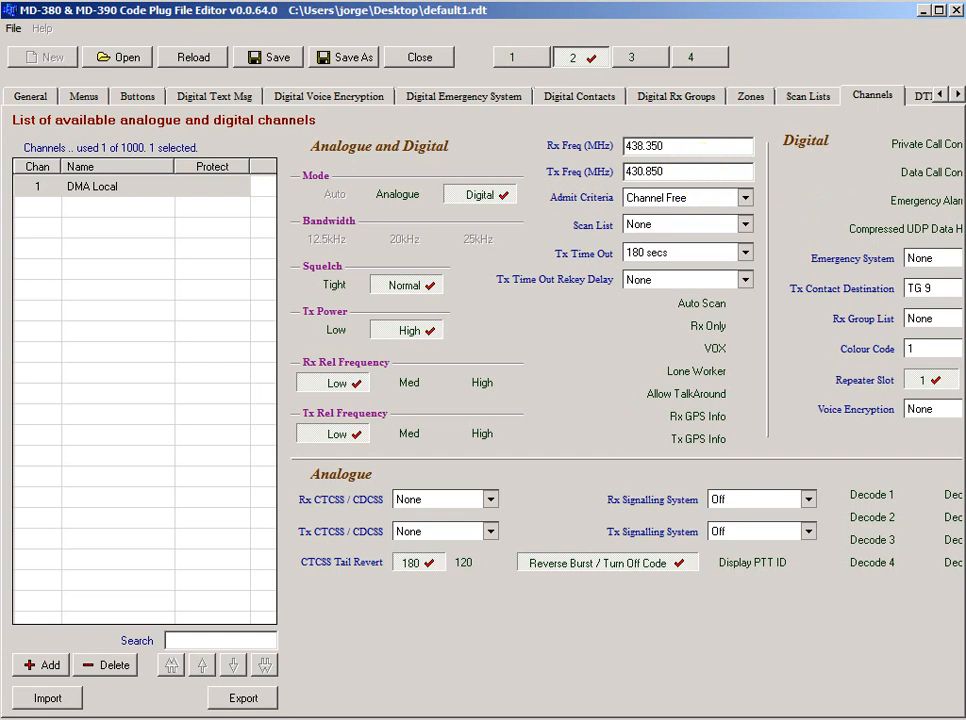
Step: Copy the DMA Local channel and paste it as a new channel 2
click(101, 213)
click(103, 190)
right_click(108, 192)
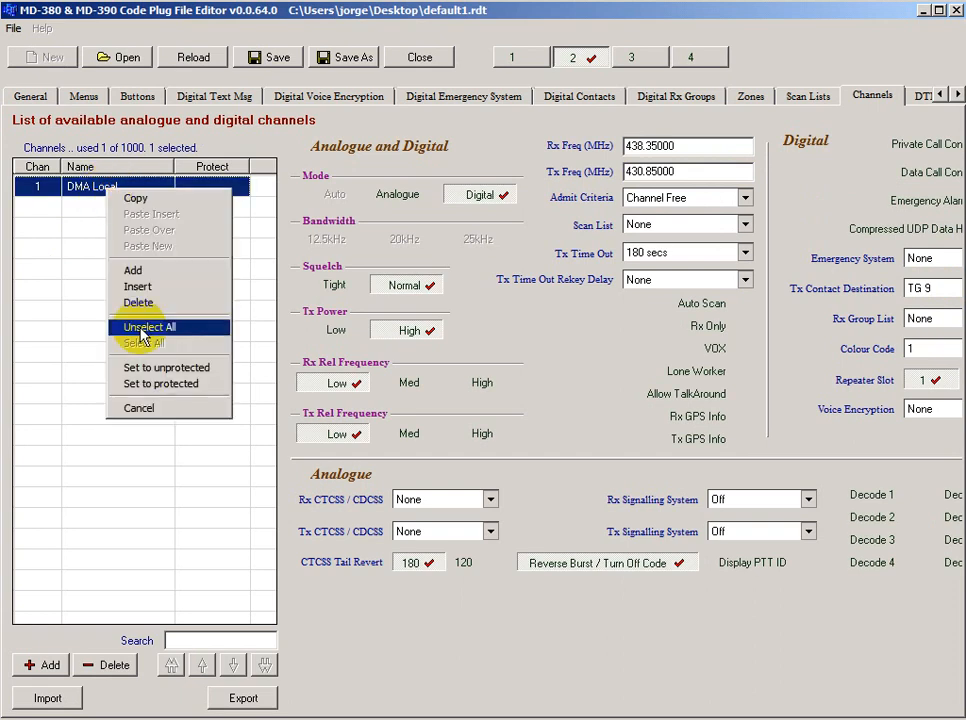
click(140, 198)
click(80, 220)
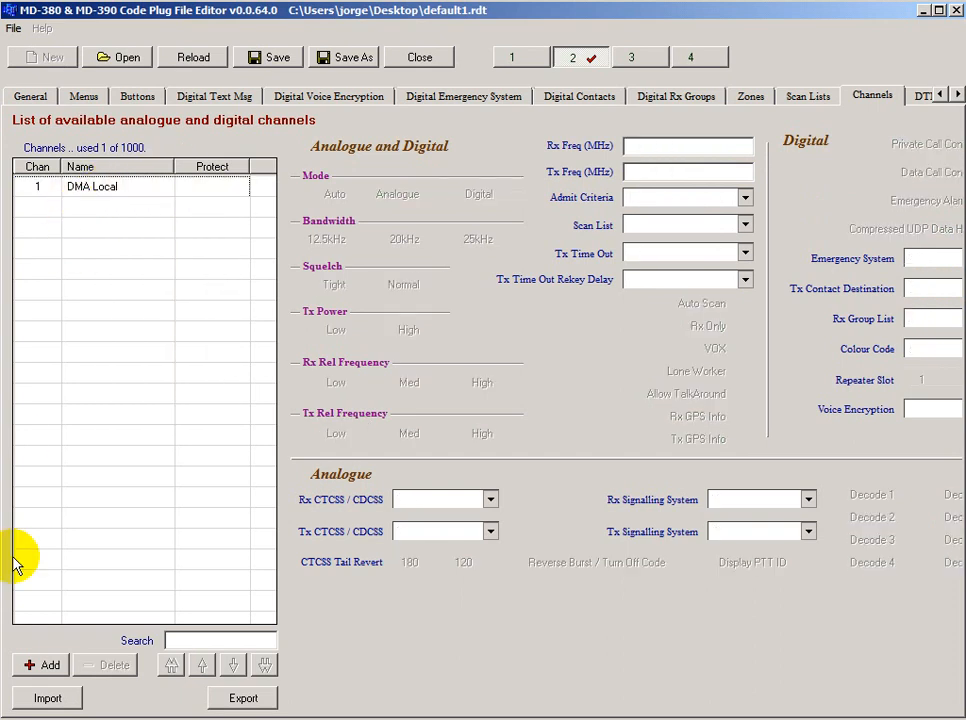
right_click(93, 190)
click(134, 246)
Step: Rename channel 2 to DMA Nacional and set its Tx Contact Destination to Nacional
click(122, 207)
click(143, 207)
click(143, 207)
key(BackSpace)
key(BackSpace)
key(BackSpace)
text(Nac)
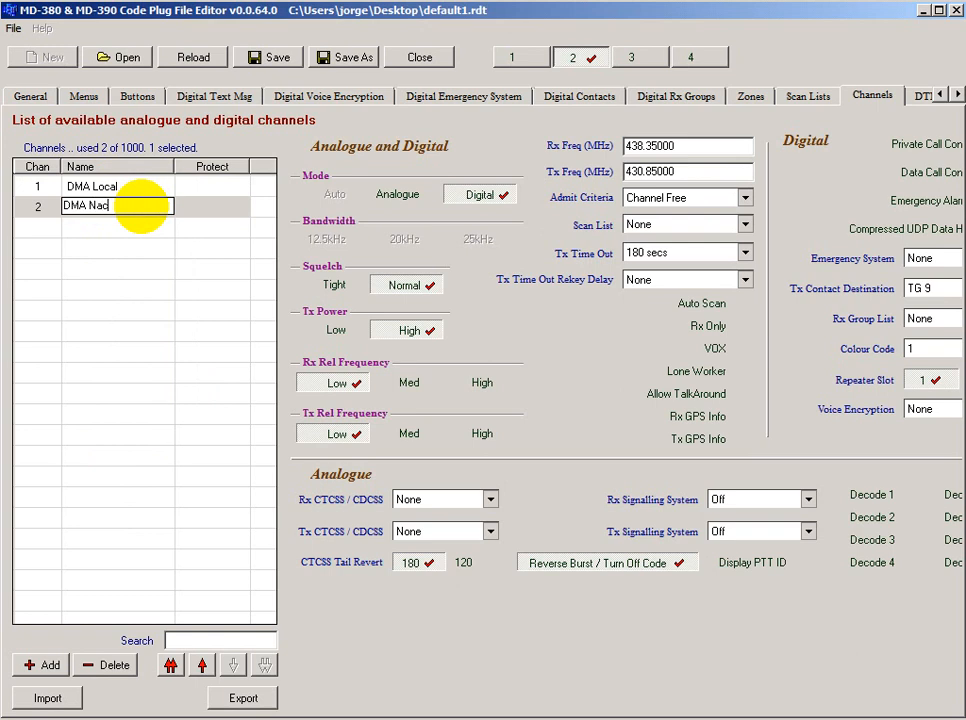
text(ional)
key(Return)
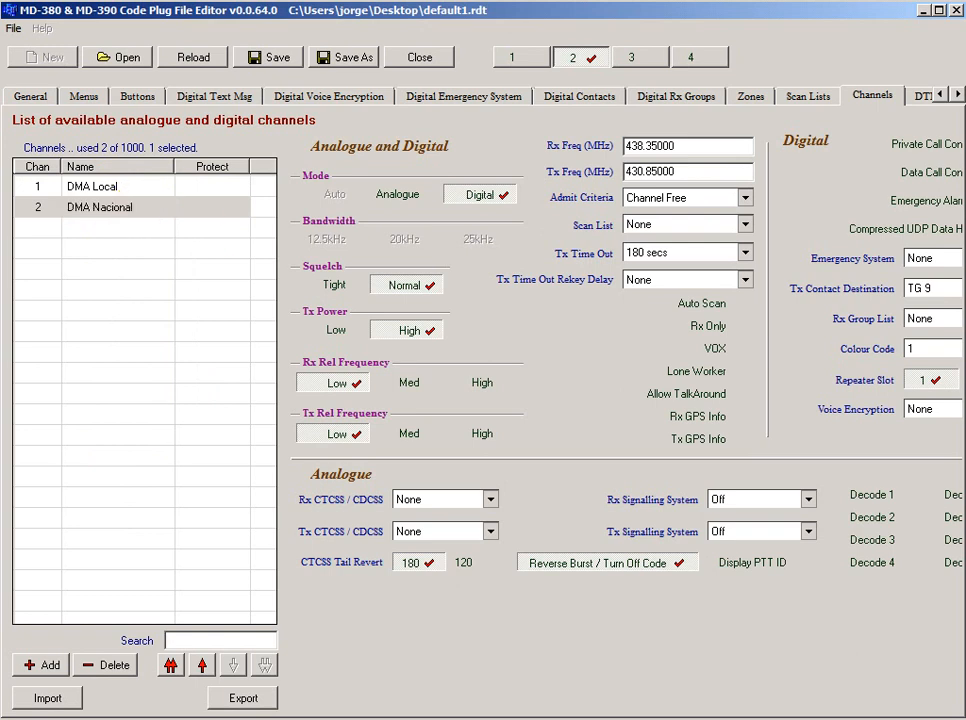
click(940, 289)
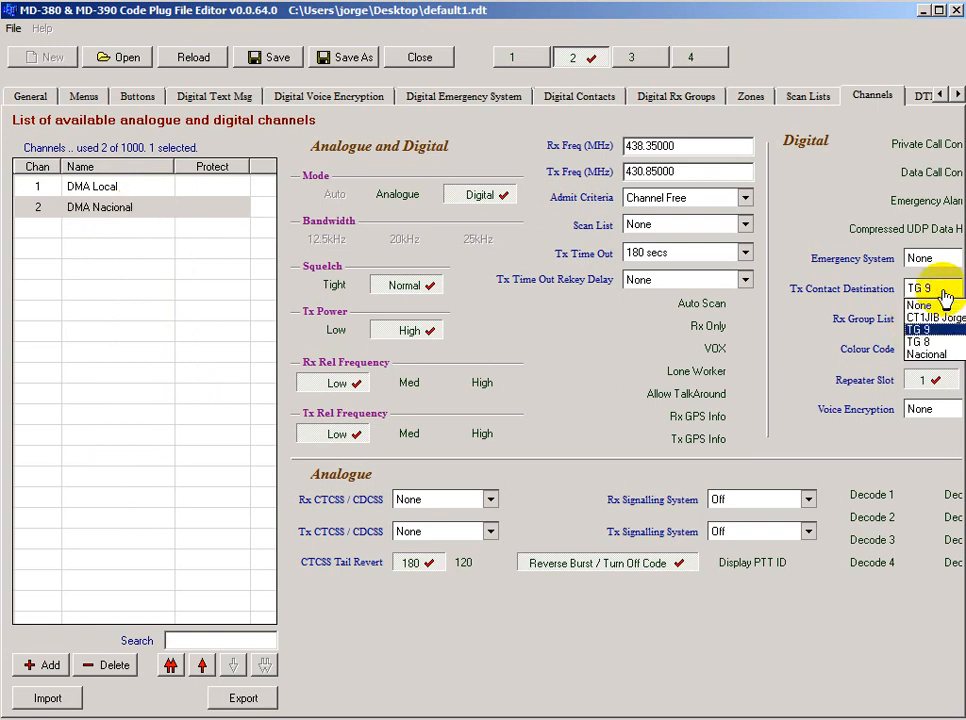
click(938, 355)
Step: Compare both channels' settings and keep TG 9 as DMA Local's talk group
click(85, 187)
click(115, 208)
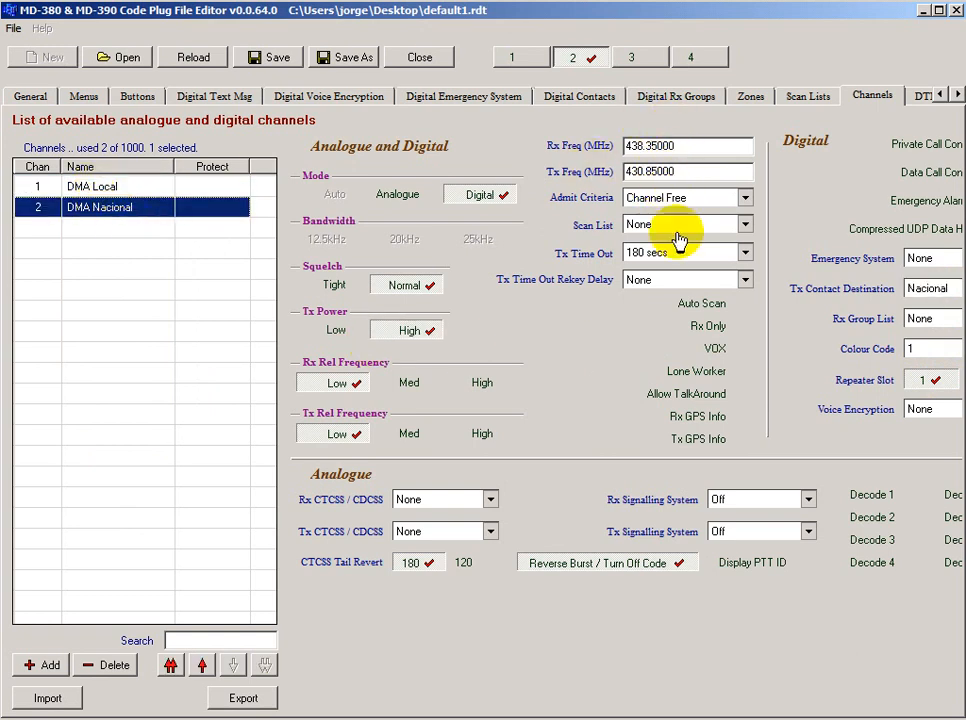
click(95, 186)
click(95, 209)
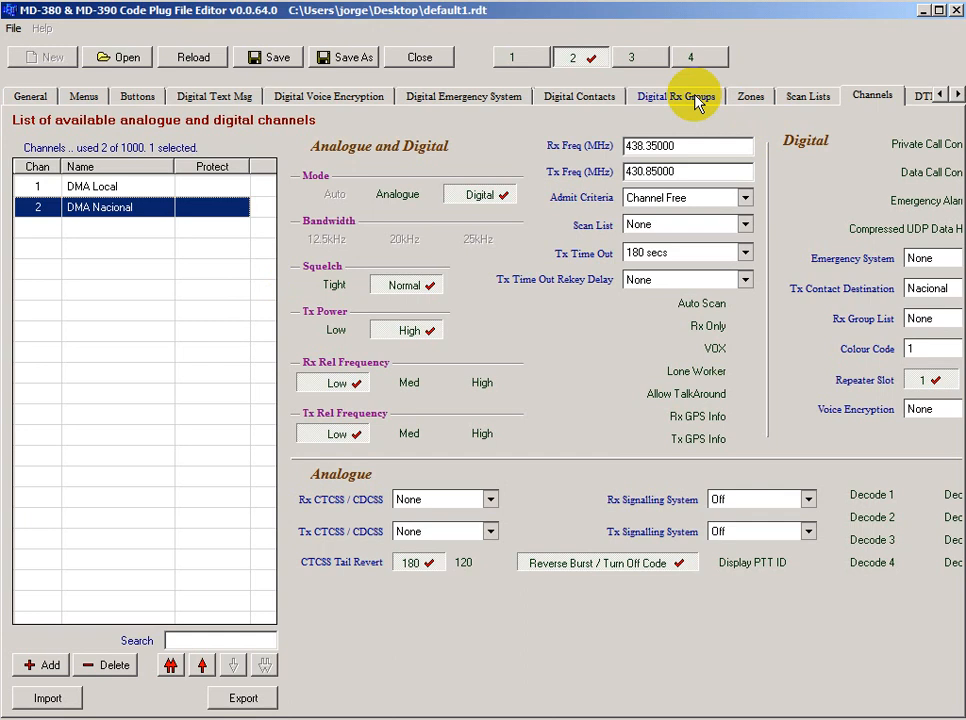
click(110, 186)
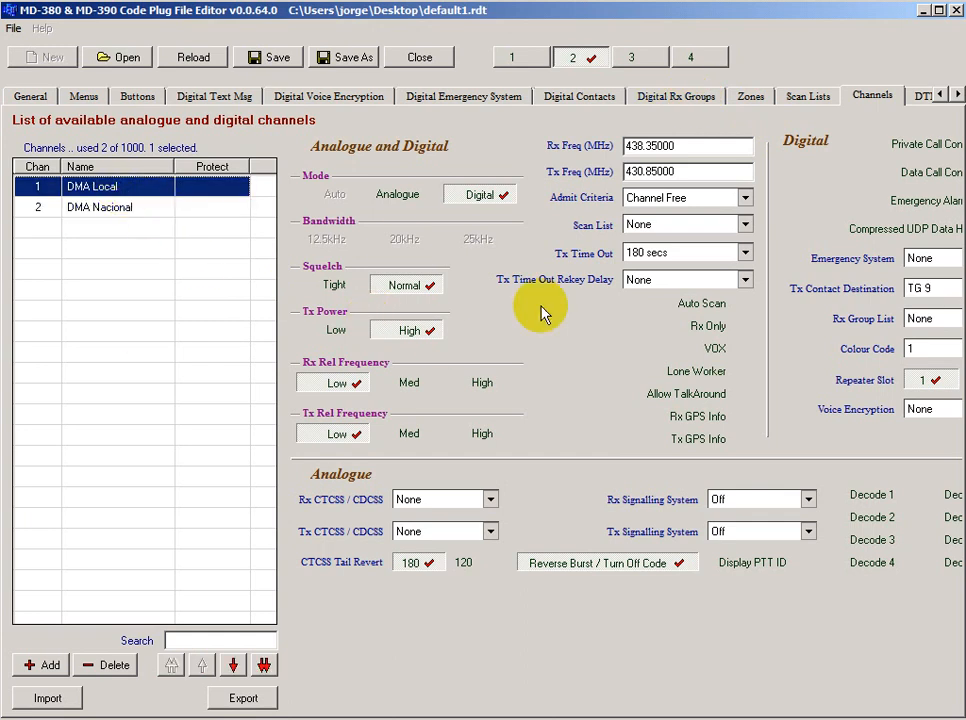
click(926, 290)
click(920, 329)
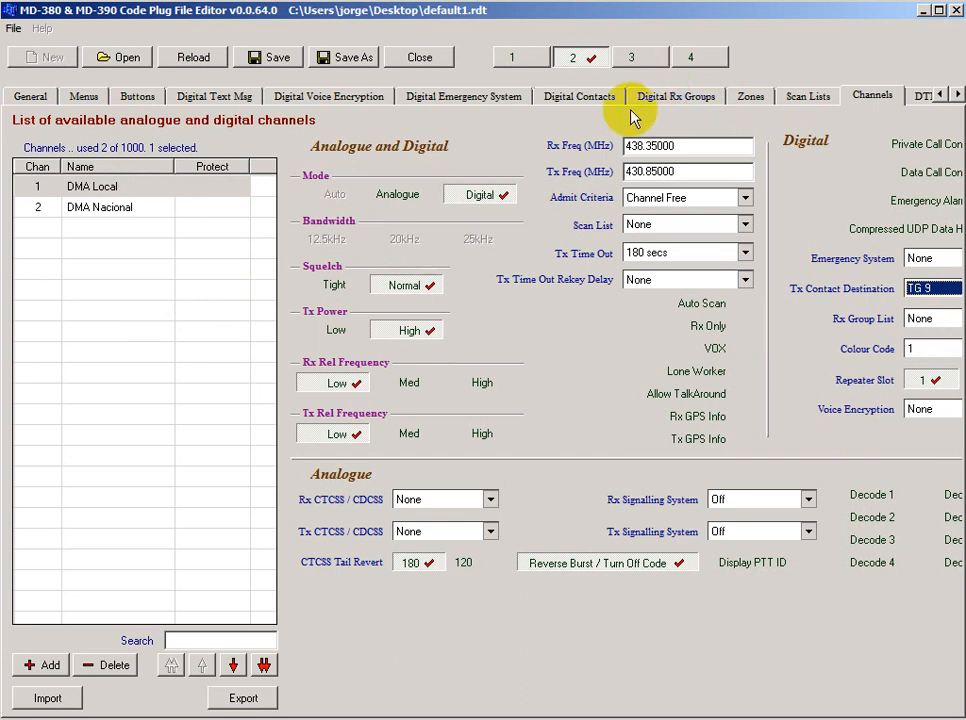
Step: Add a talk group contact named Net CT with ID 915
click(586, 100)
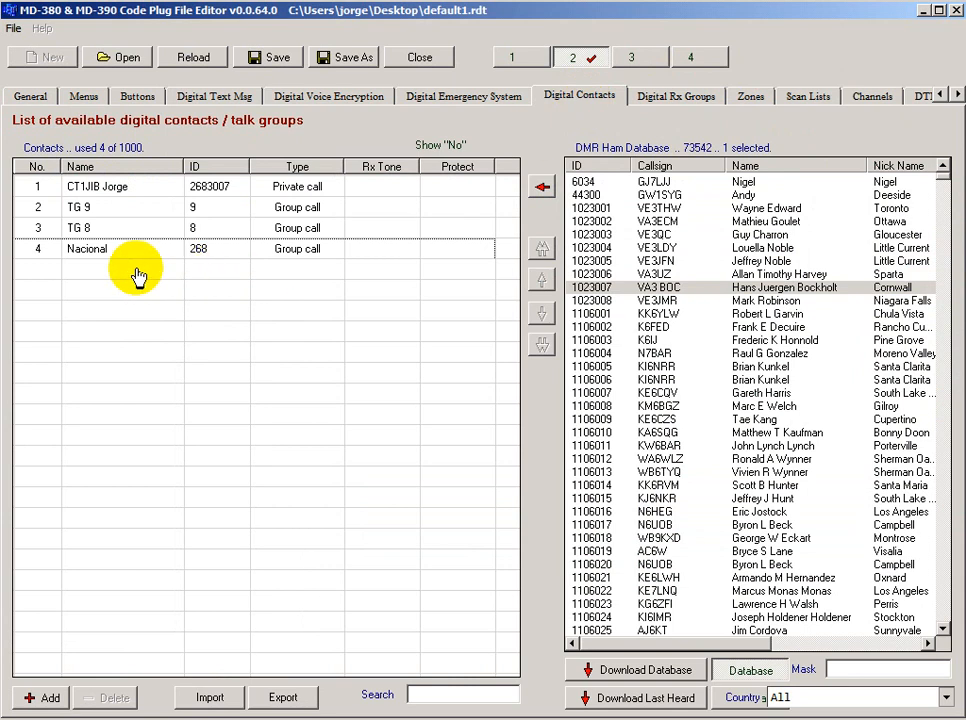
click(40, 697)
click(90, 270)
text(N)
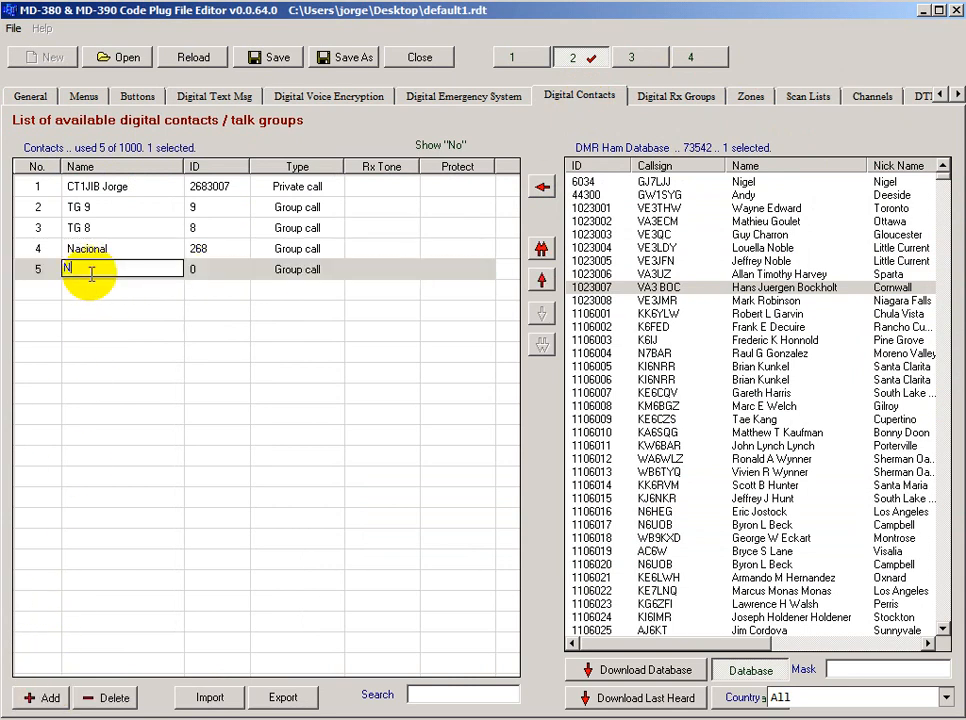
text(et CT)
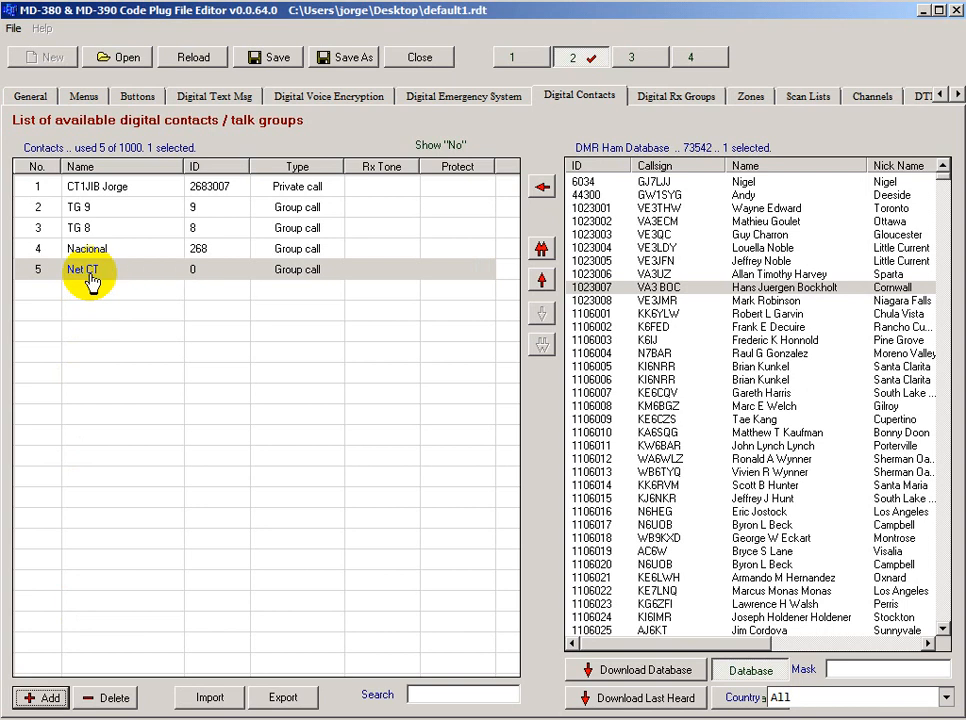
click(205, 278)
click(205, 280)
text(915)
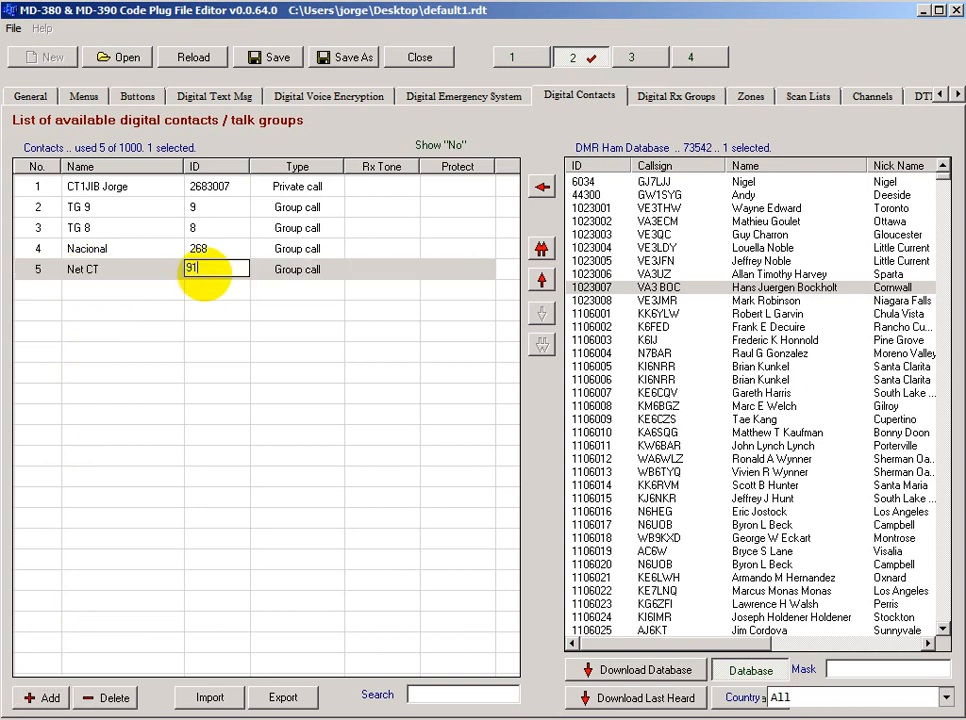
key(Tab)
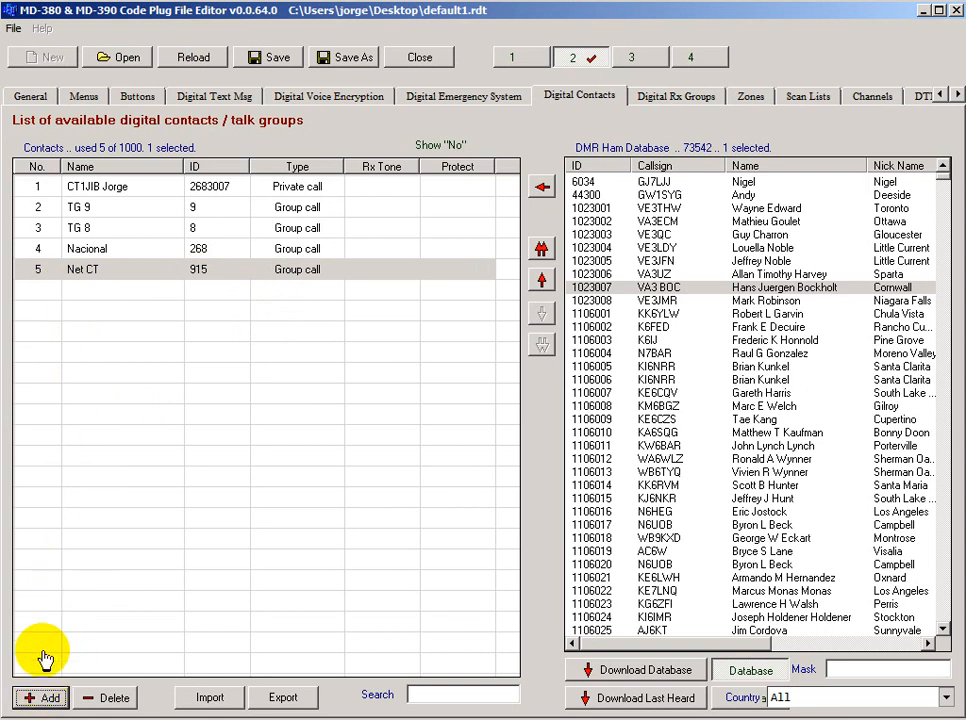
Step: Add a talk group contact named WW with ID 91
click(42, 697)
click(93, 287)
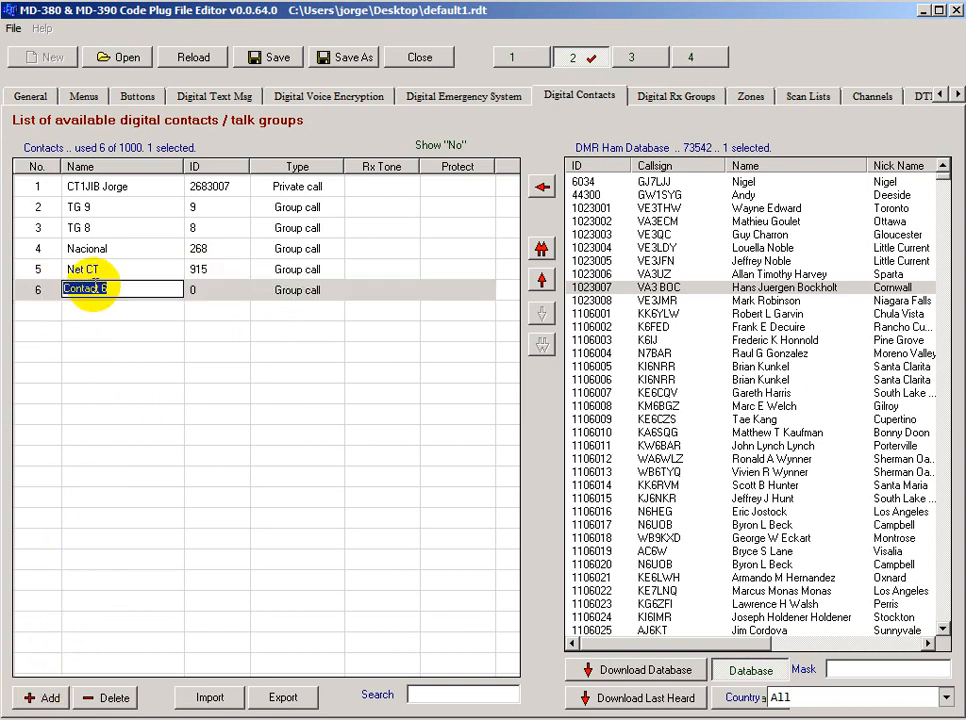
text(WW)
click(210, 294)
click(208, 290)
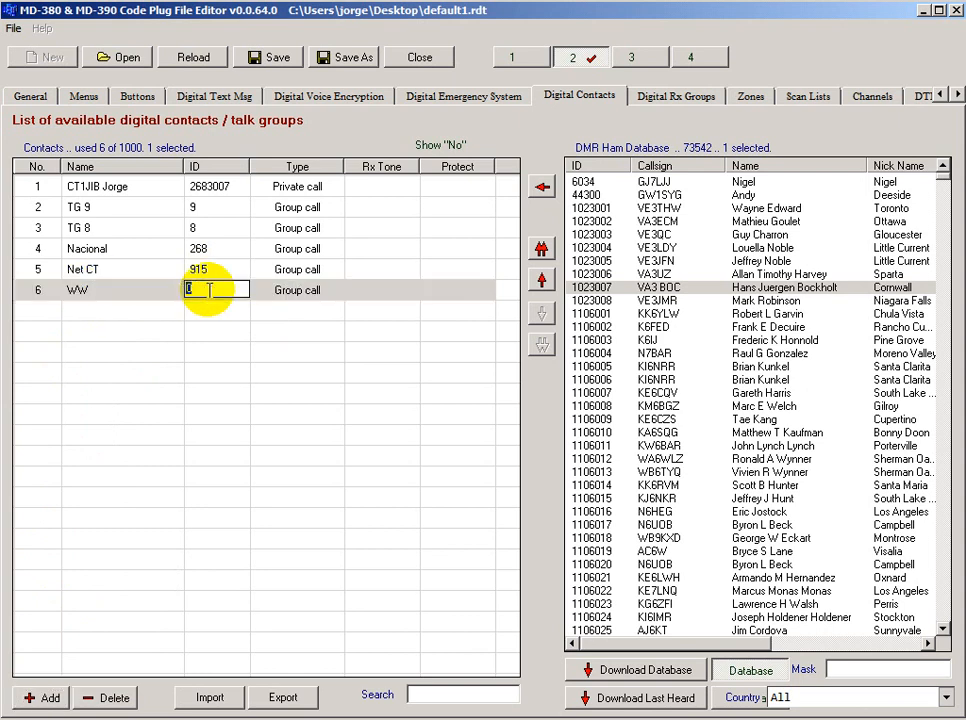
text(91)
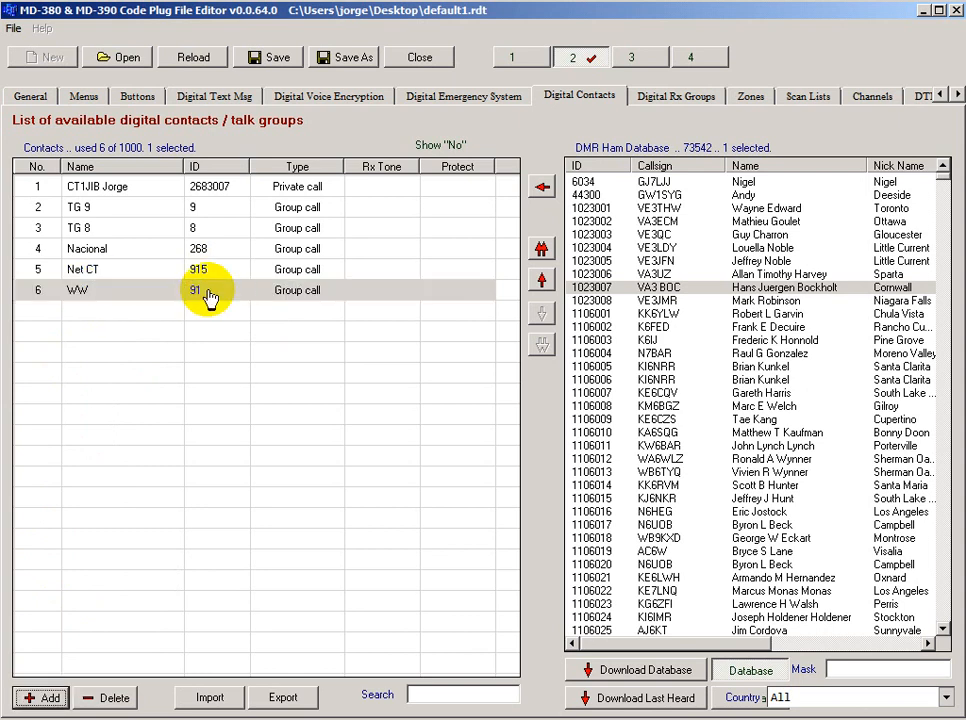
key(Return)
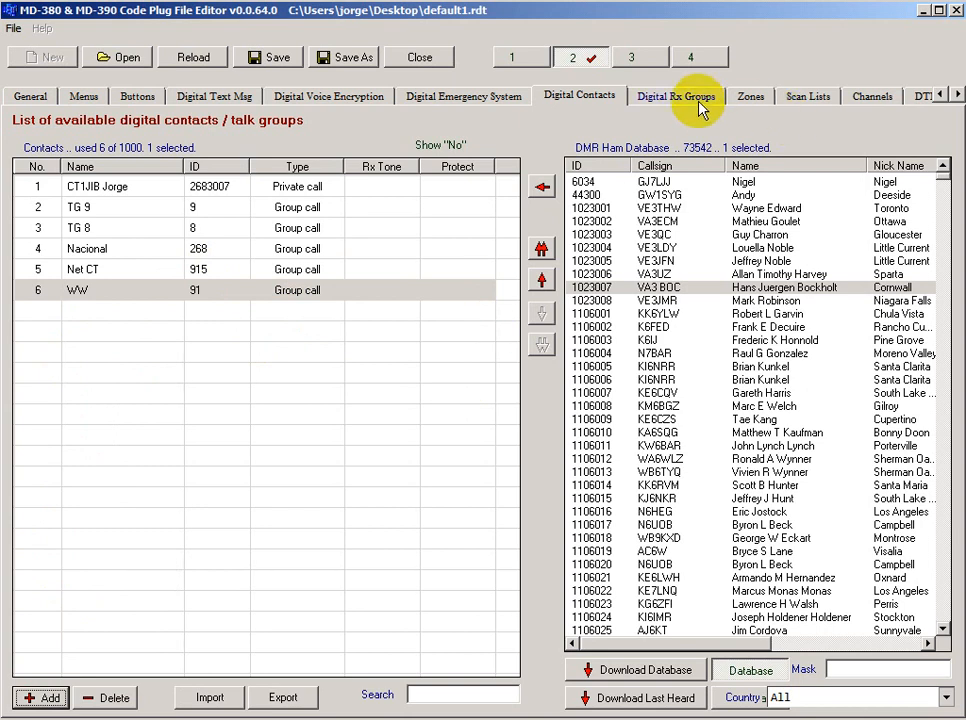
click(668, 95)
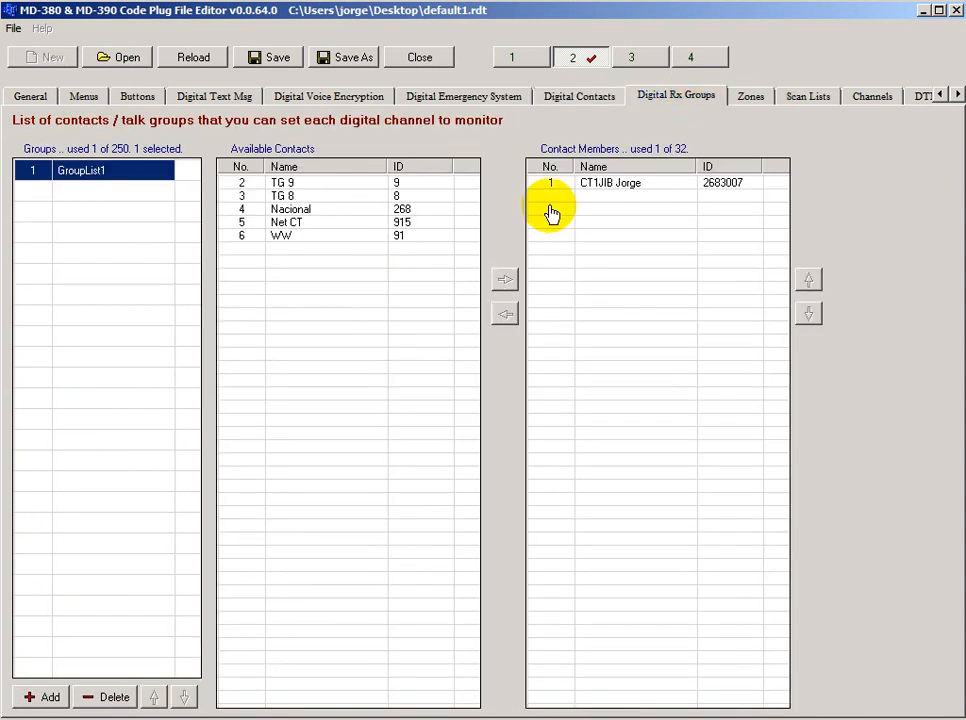
Step: Add a new receive group and name it RX Arrabida
click(35, 697)
click(100, 193)
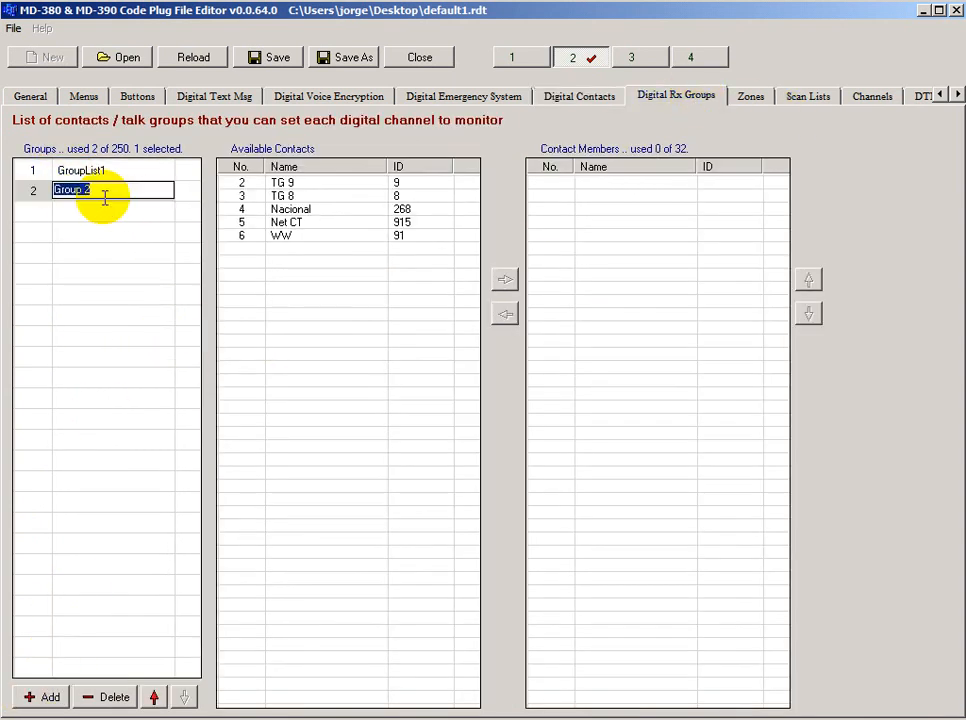
text(RX Arrabida)
key(Return)
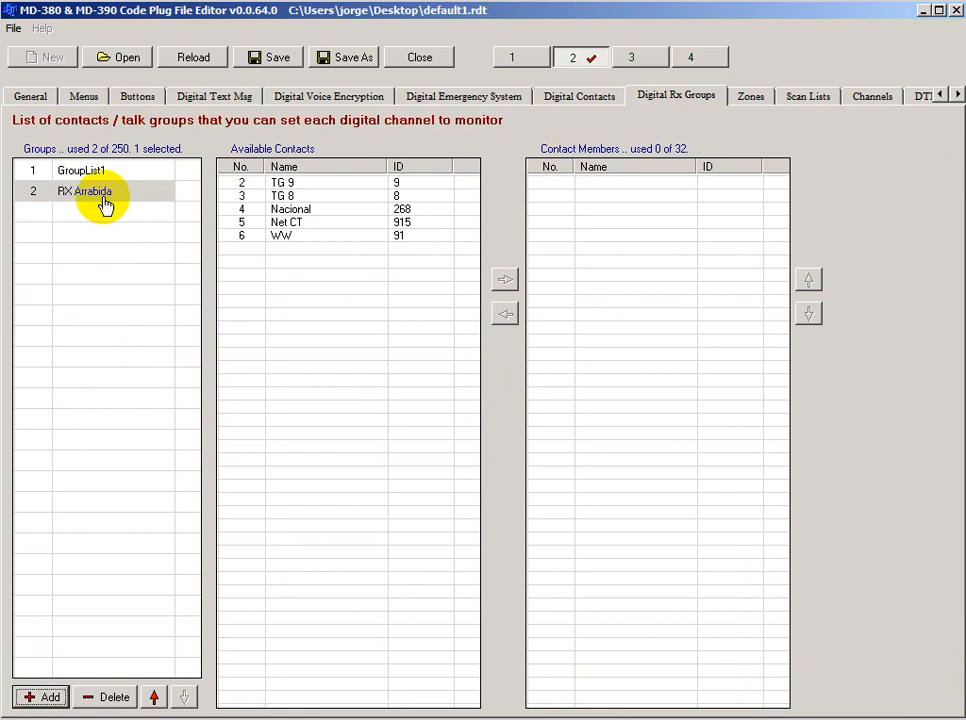
Step: Move TG 9, TG 8, Net CT and WW into the group's Contact Members
click(328, 195)
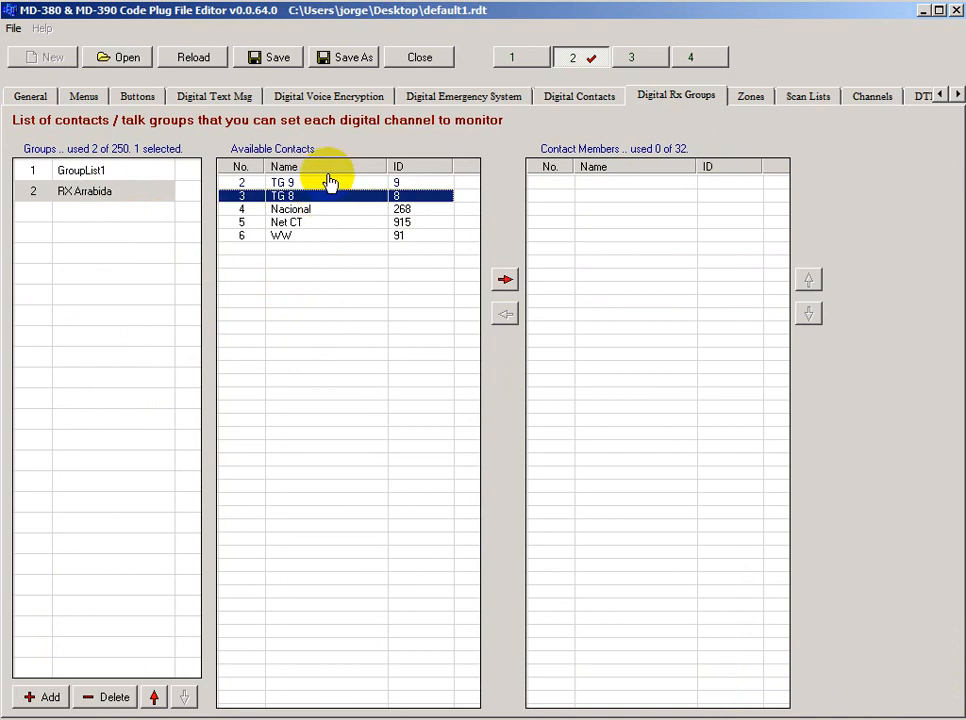
click(328, 183)
click(505, 279)
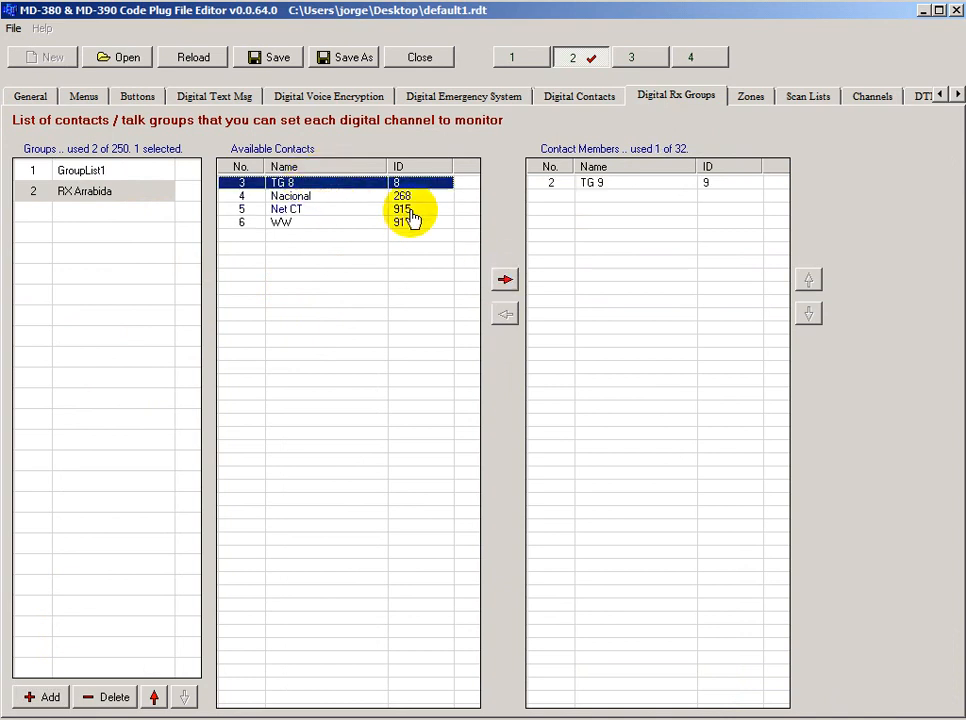
click(503, 278)
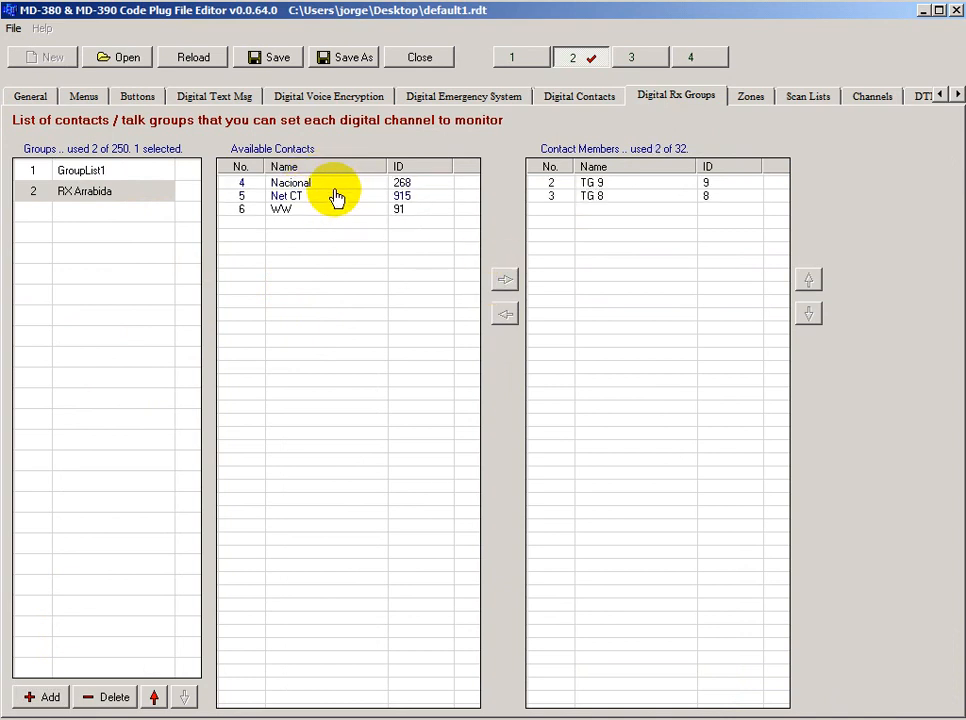
click(337, 196)
click(503, 279)
click(319, 209)
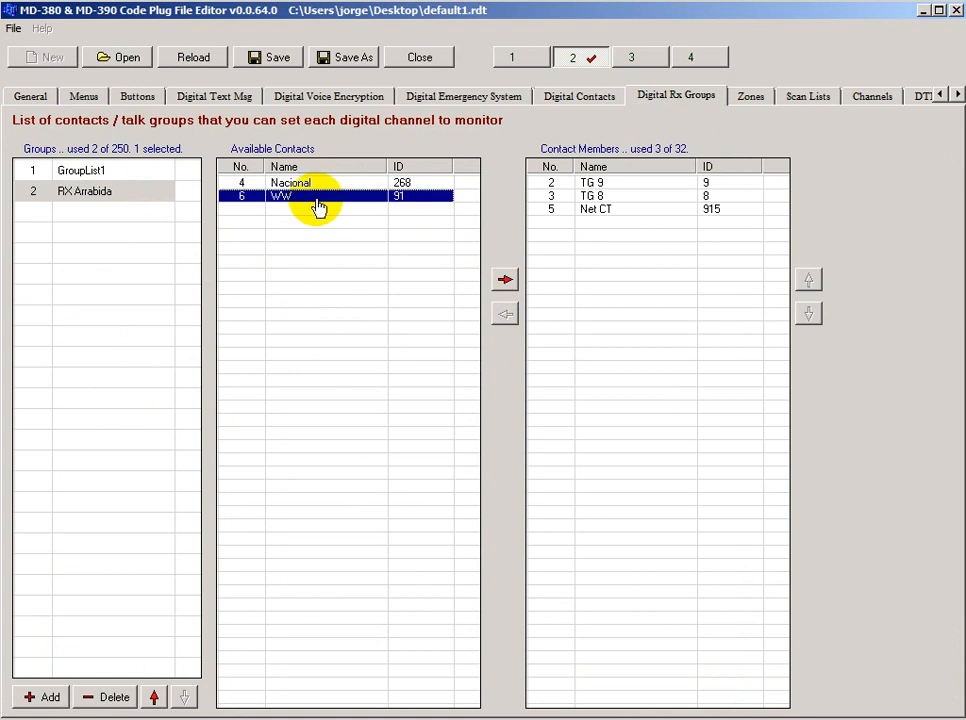
click(503, 281)
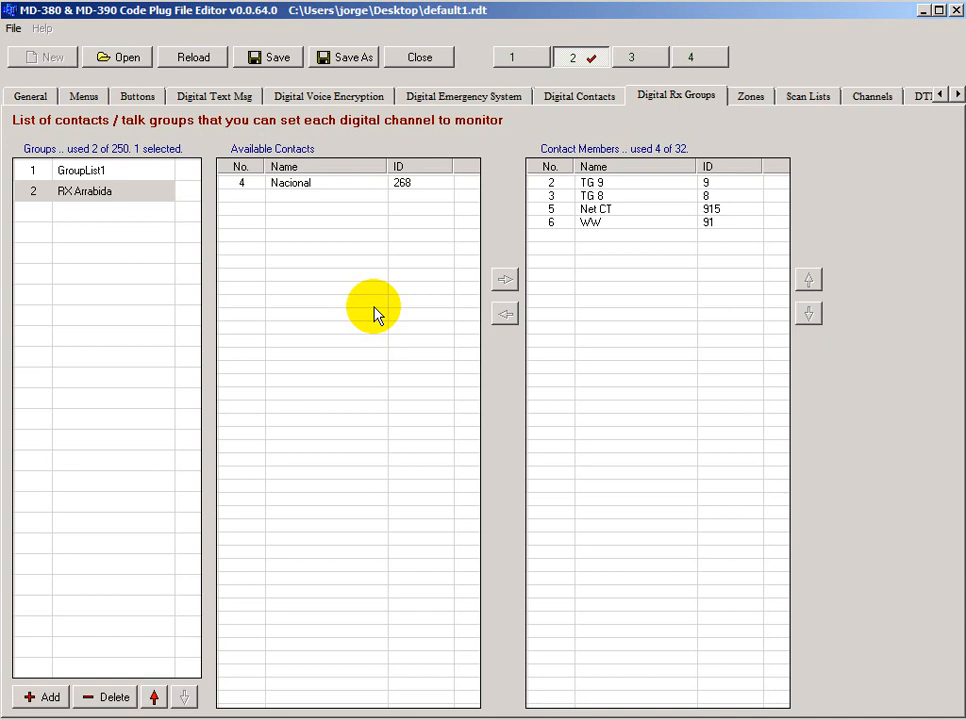
click(871, 97)
Step: Set DMA Local's Rx Group List to RX Arrabida
click(127, 189)
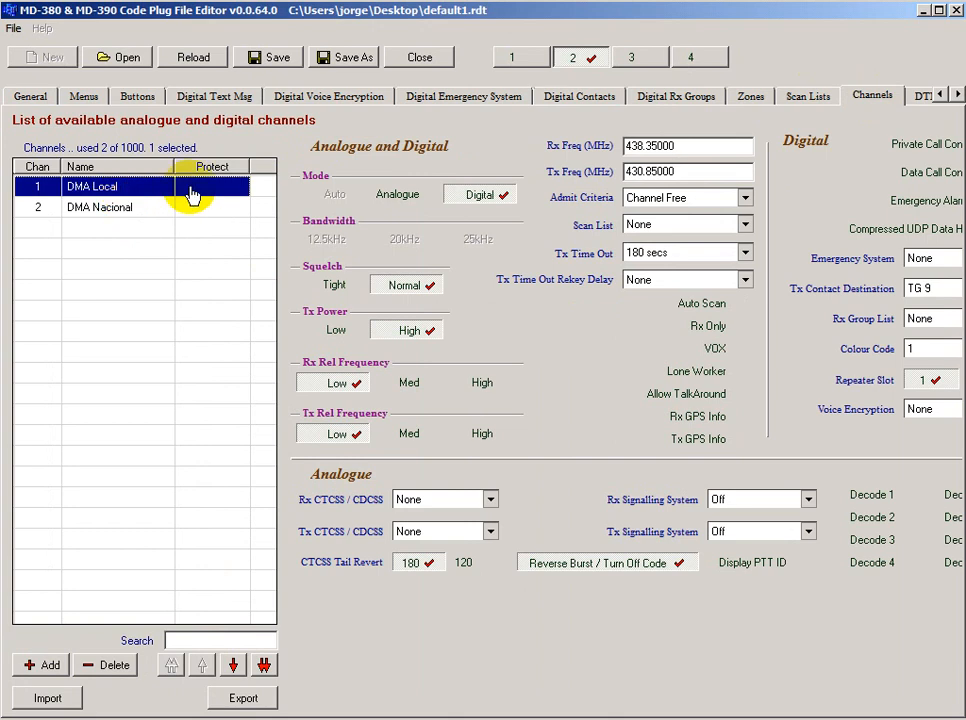
click(943, 322)
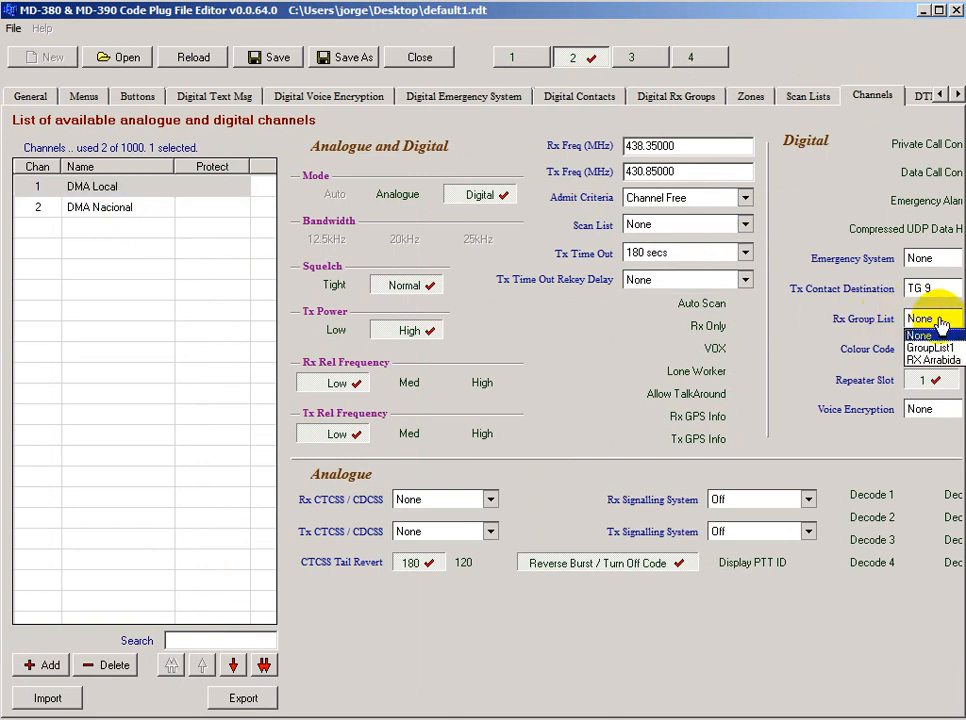
click(938, 366)
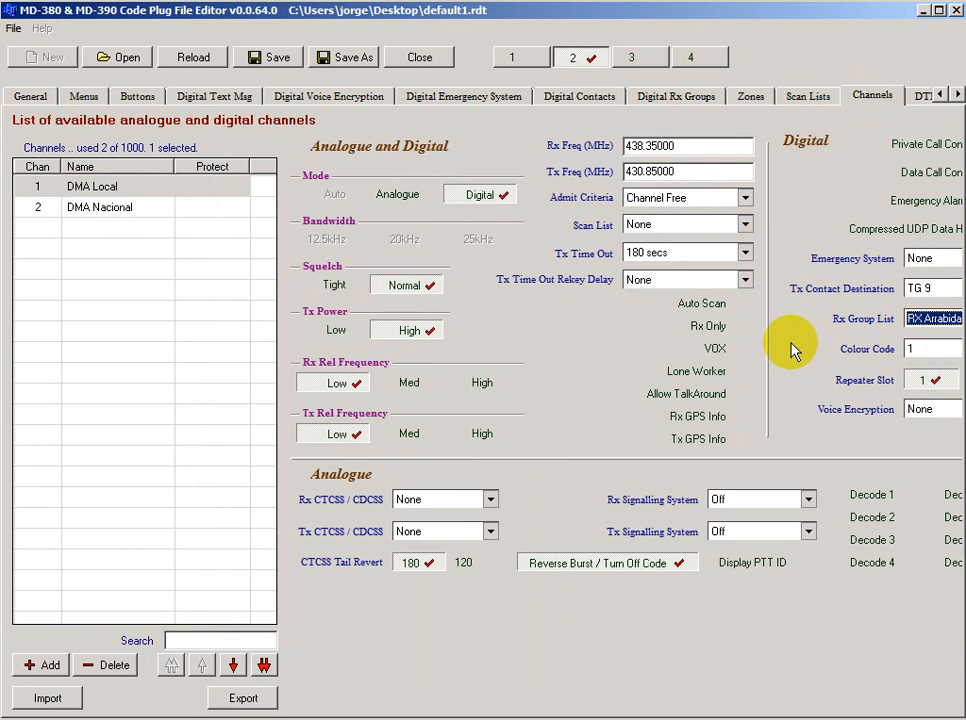
Step: Review RX Arrabida's members and the DMA Nacional and DMA Local channel settings
click(652, 98)
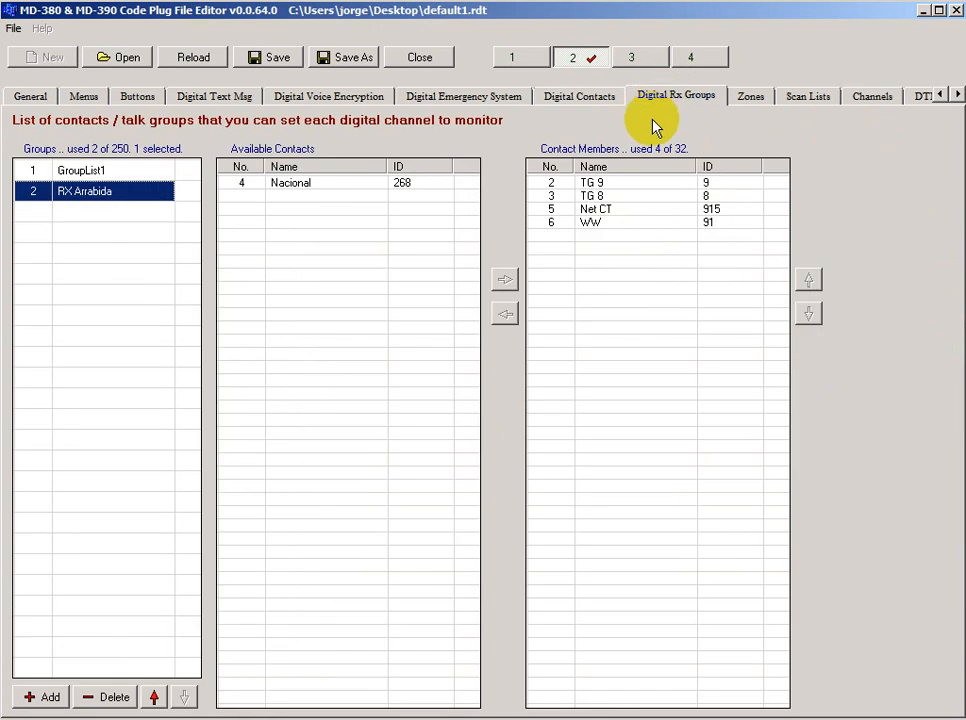
click(614, 210)
click(622, 223)
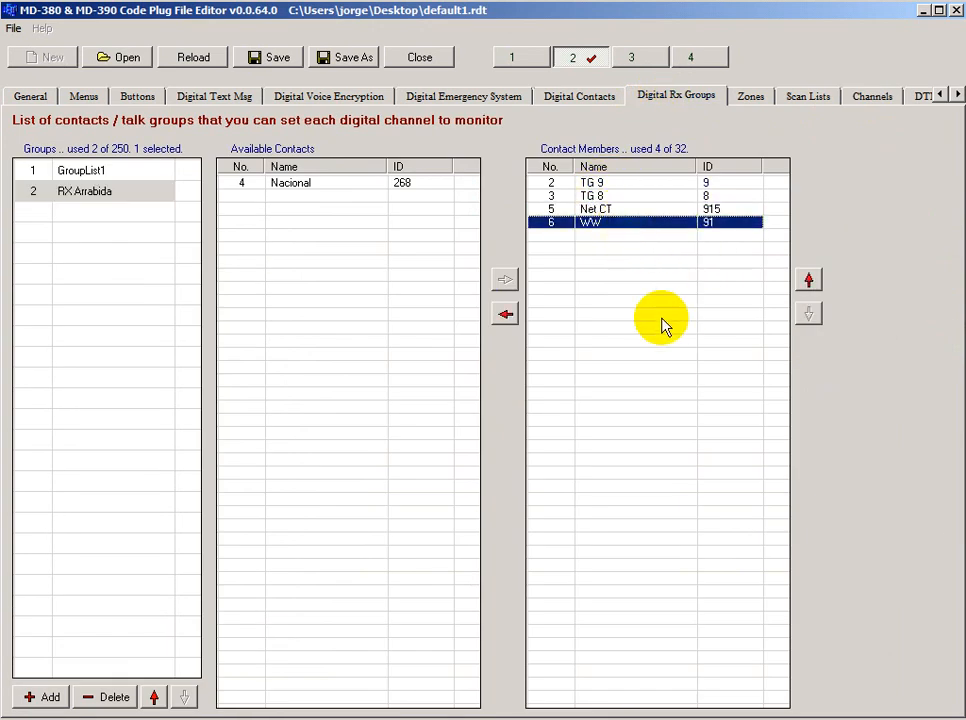
click(866, 98)
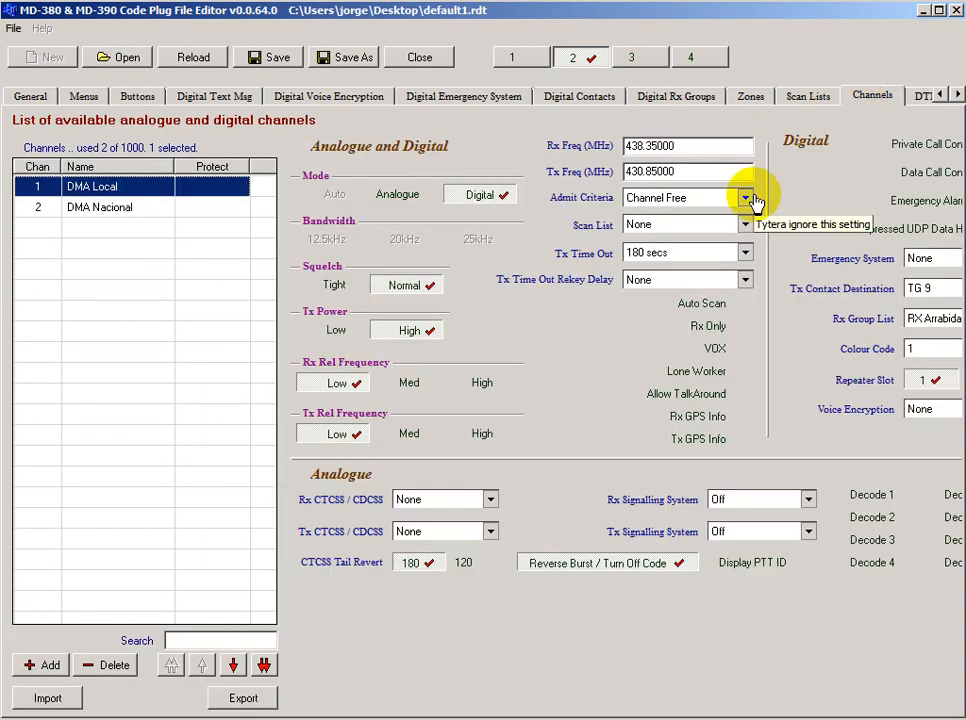
click(112, 210)
click(112, 188)
click(118, 209)
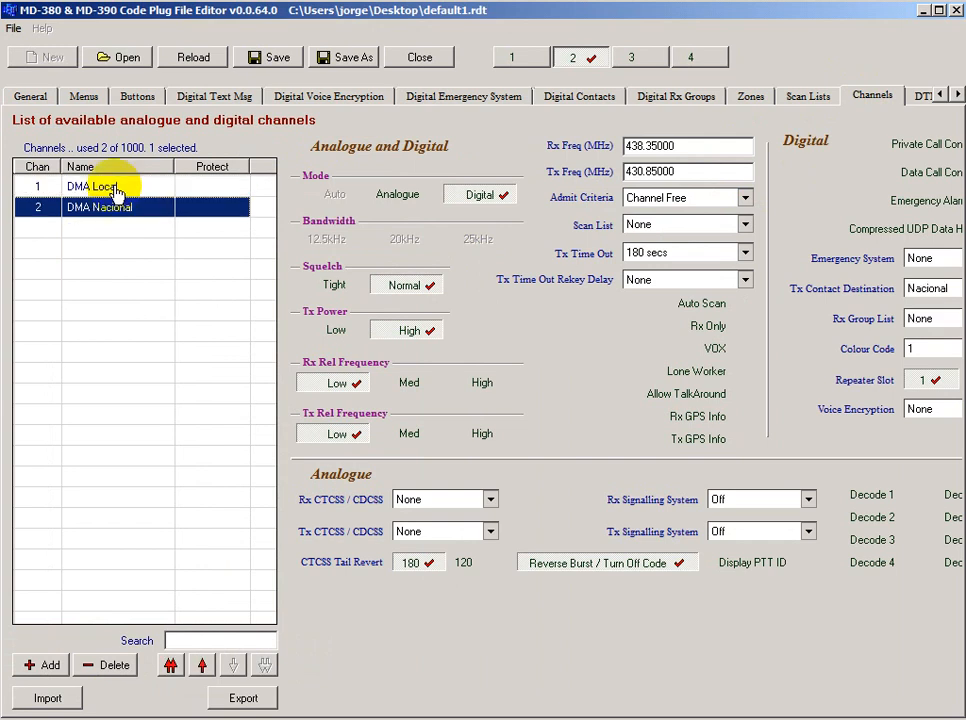
click(570, 104)
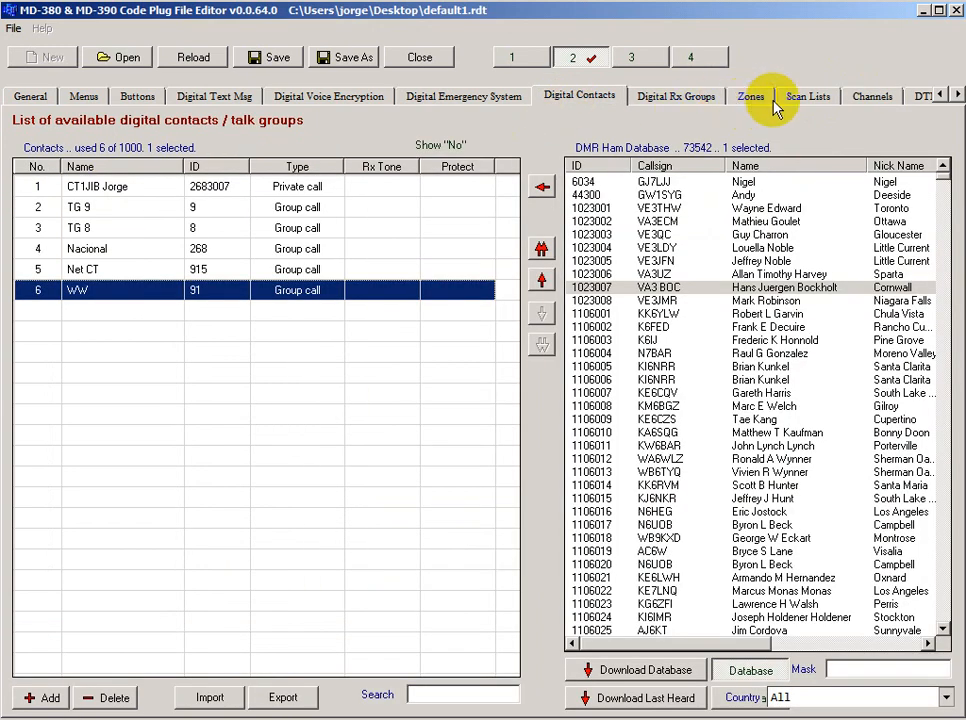
click(860, 100)
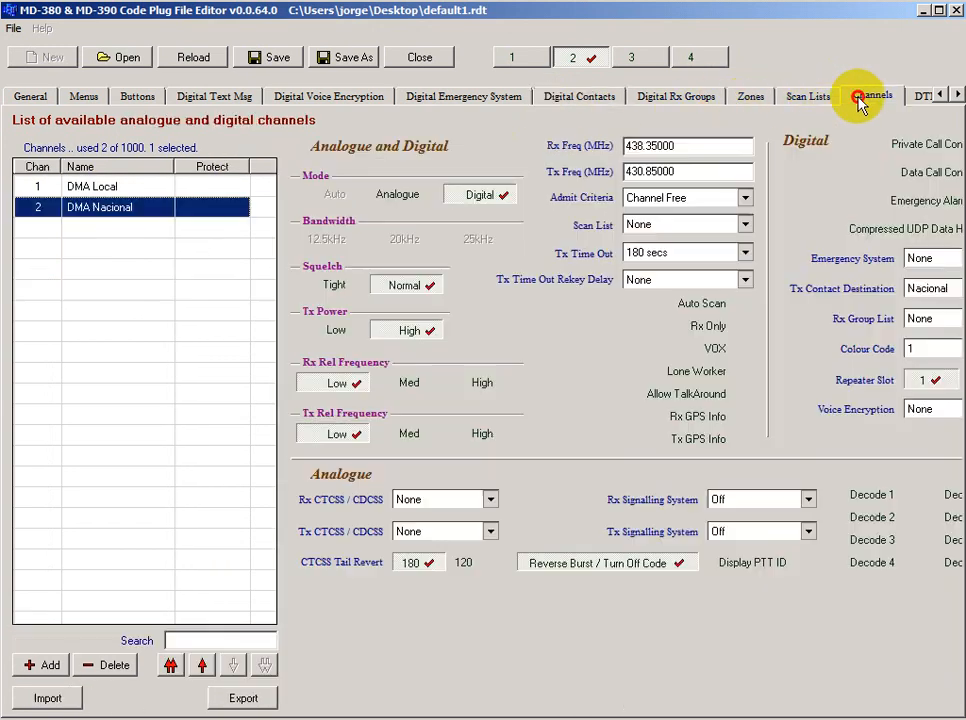
click(692, 100)
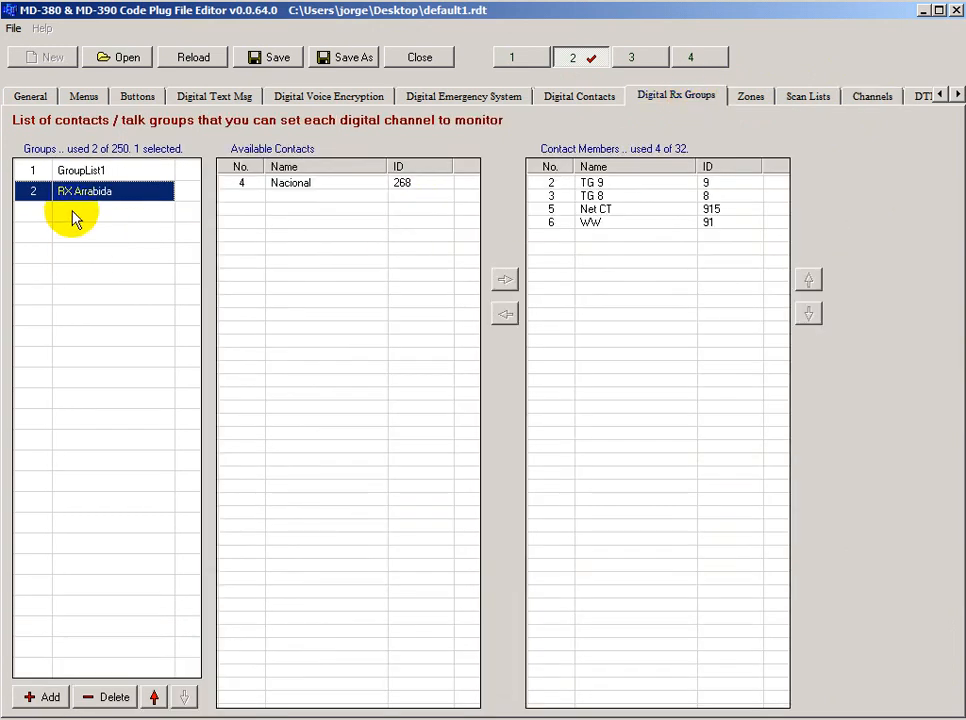
Step: Add a new zone and name it Arrabida
click(753, 99)
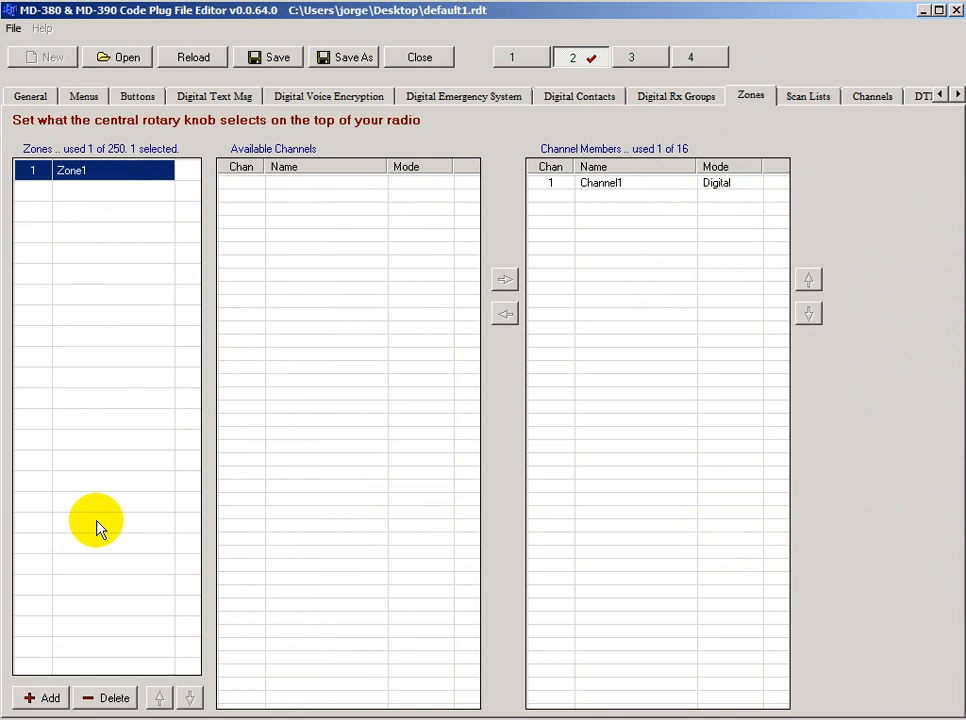
click(47, 699)
click(105, 189)
text(Arrabida)
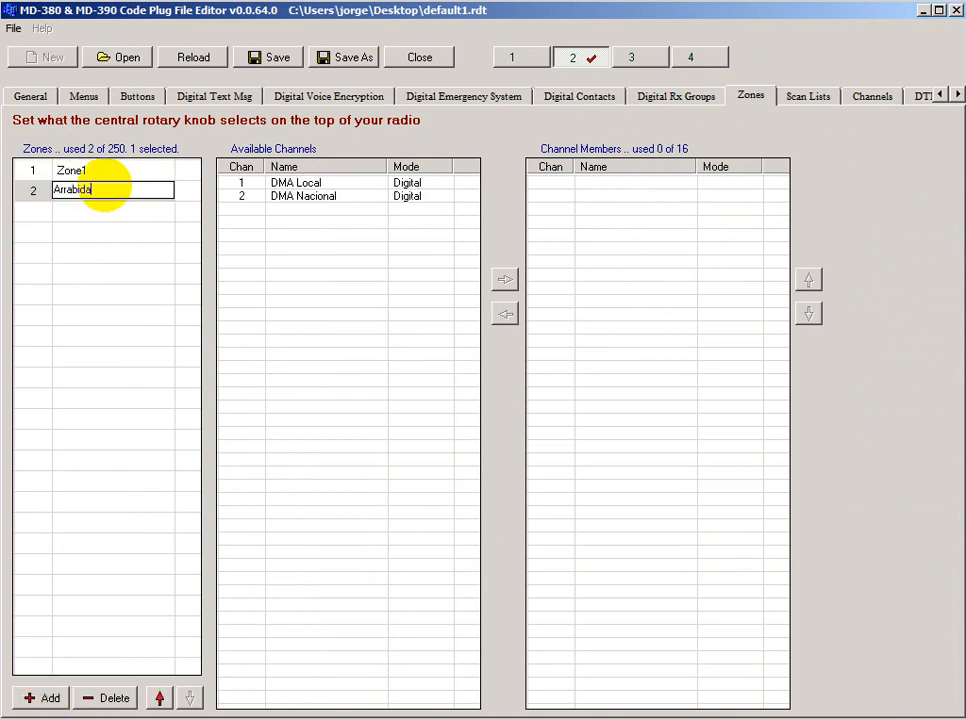
key(Return)
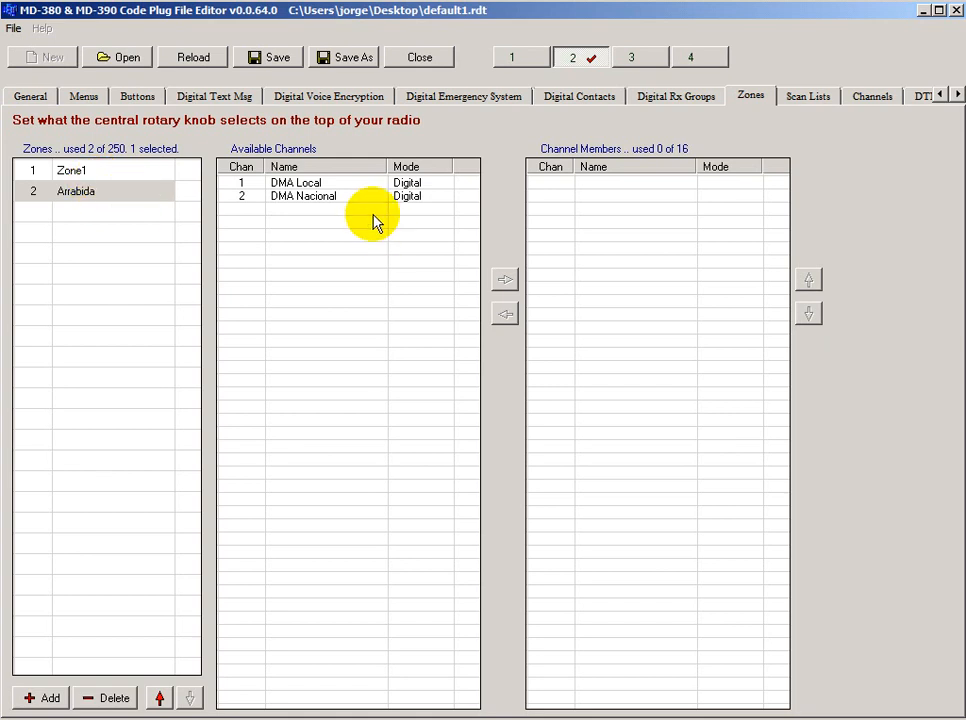
Step: Add the DMA Local and DMA Nacional channels to the Arrabida zone, then show the channel list
click(325, 183)
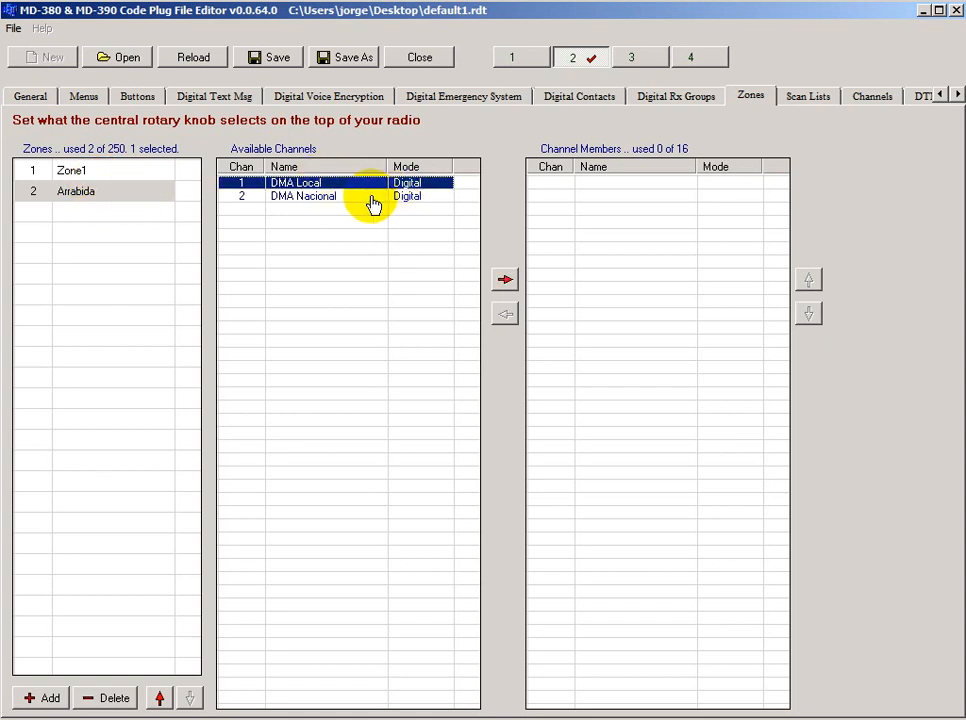
shift+click(371, 197)
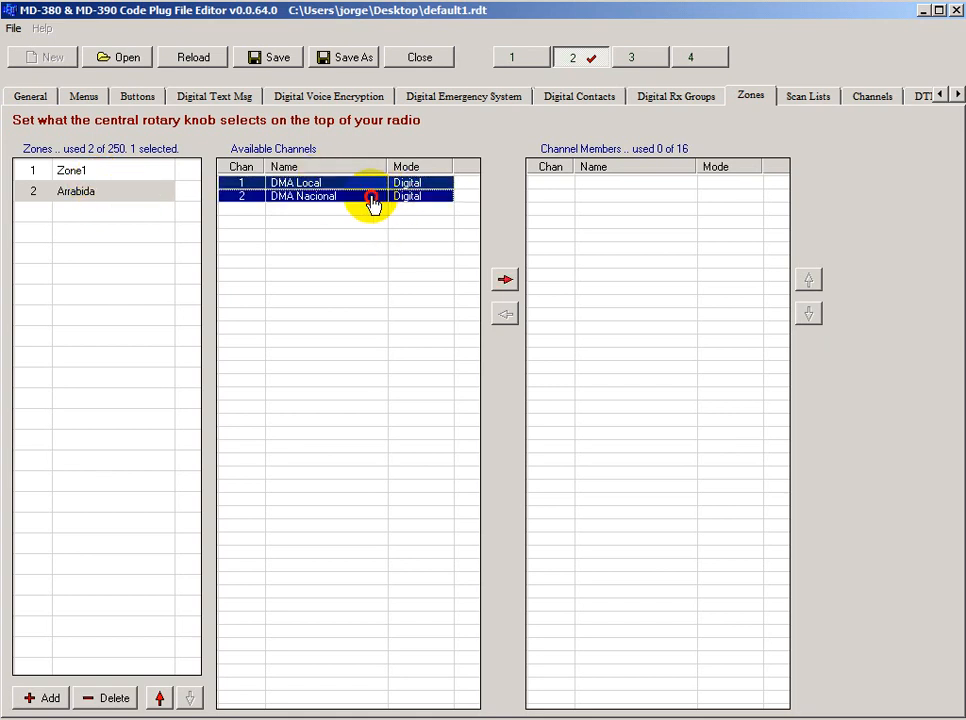
click(334, 230)
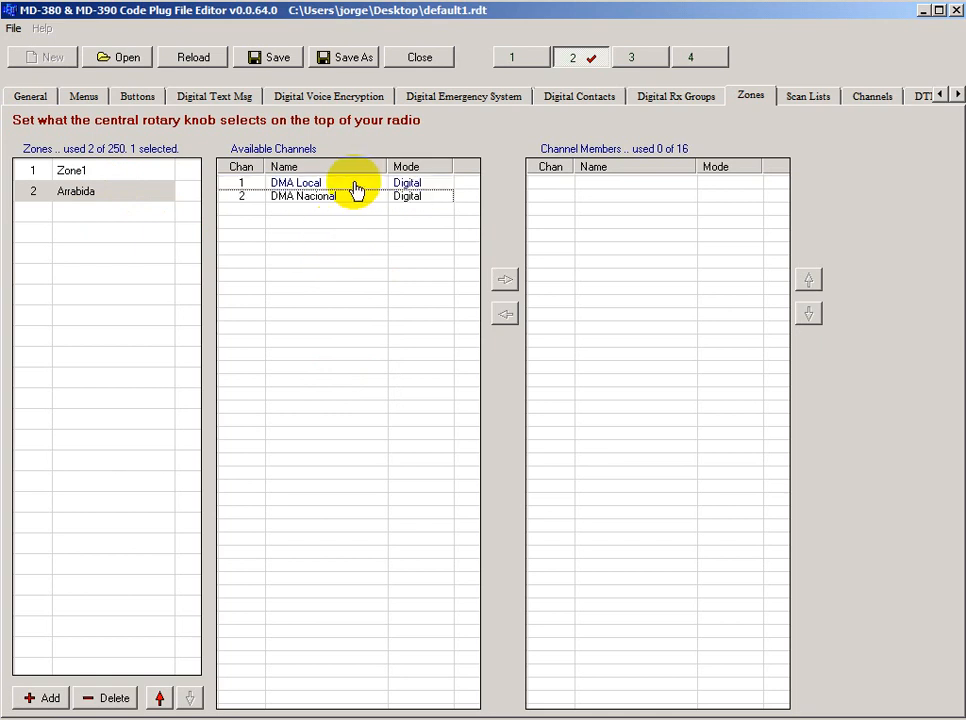
click(357, 188)
shift+click(354, 197)
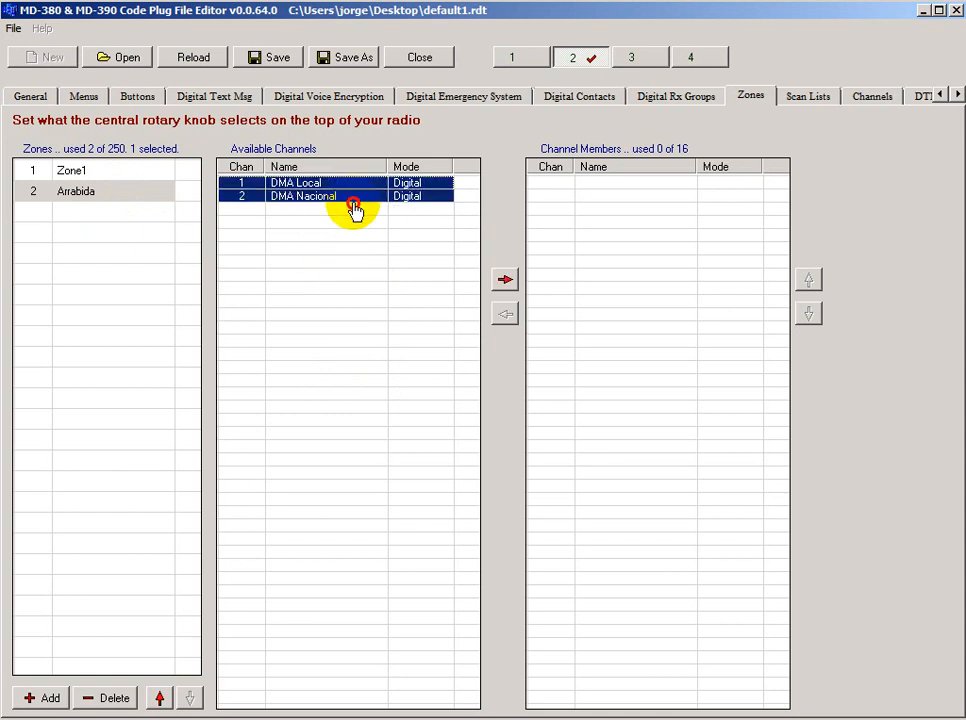
click(347, 275)
drag(358, 183, 357, 208)
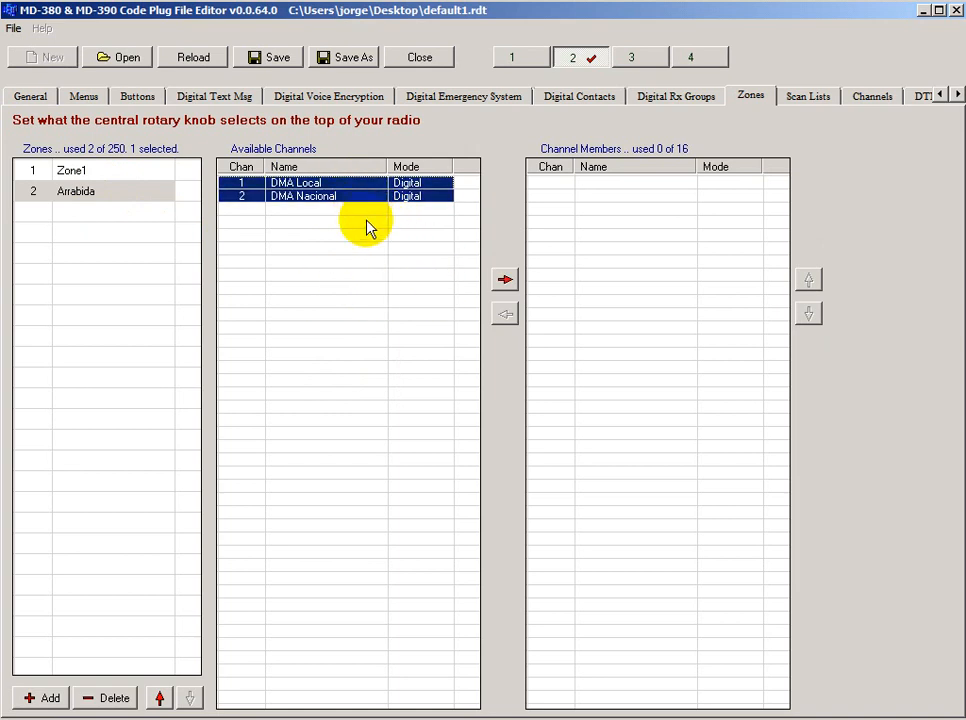
click(416, 272)
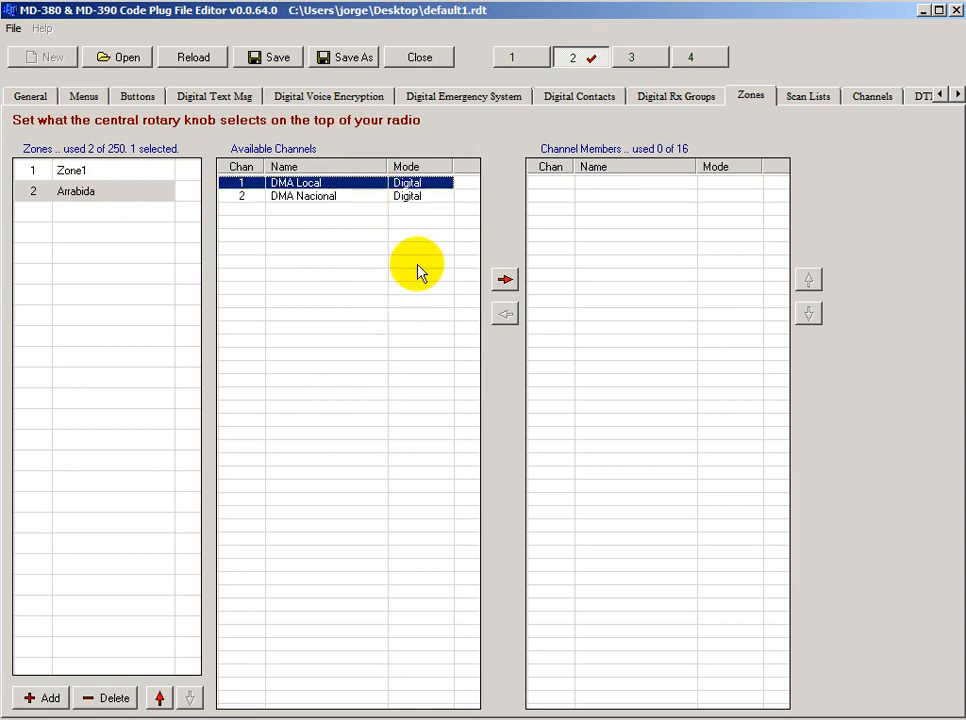
click(365, 186)
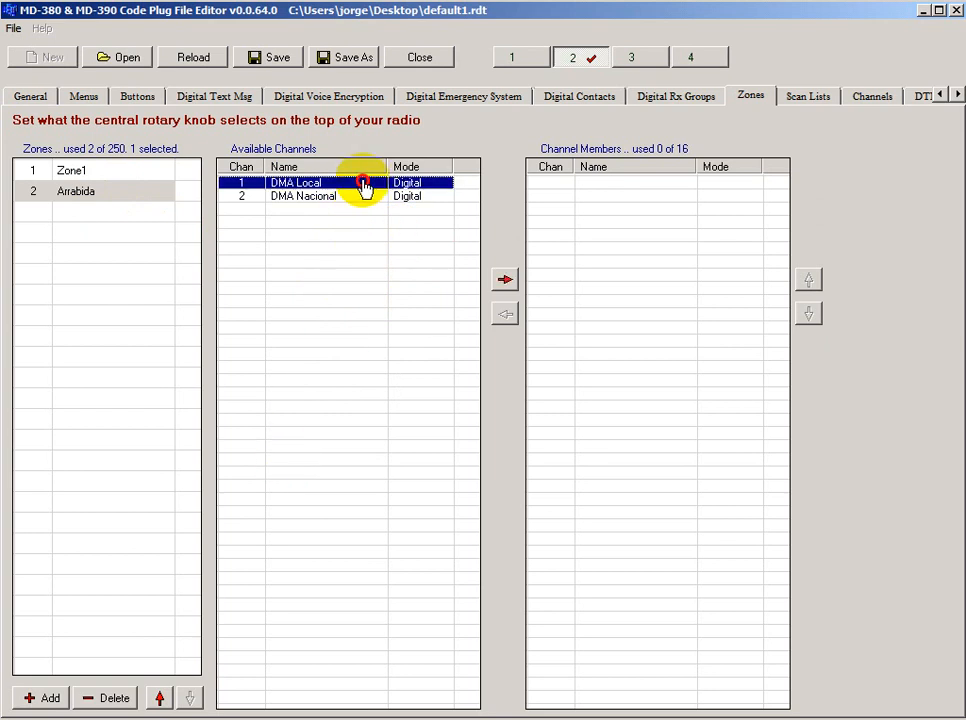
shift+click(362, 197)
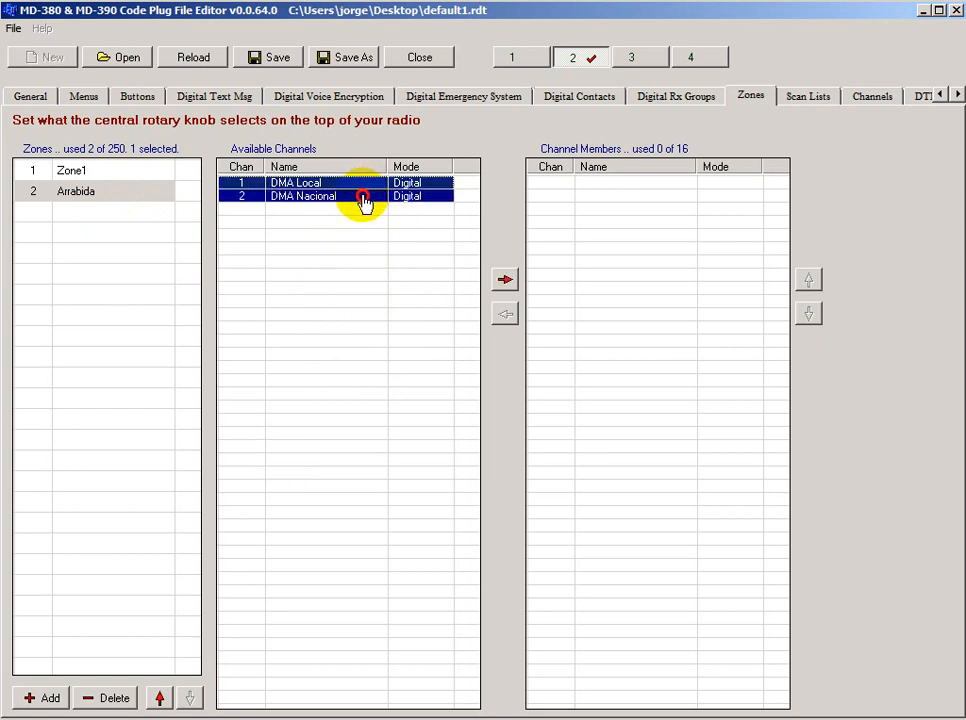
click(503, 280)
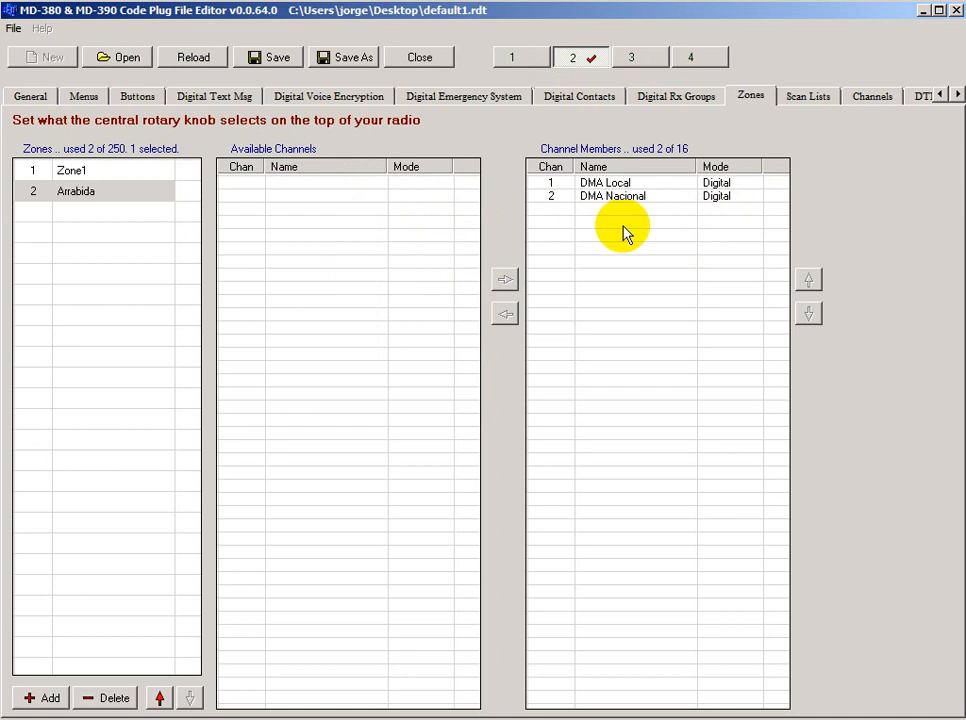
click(122, 192)
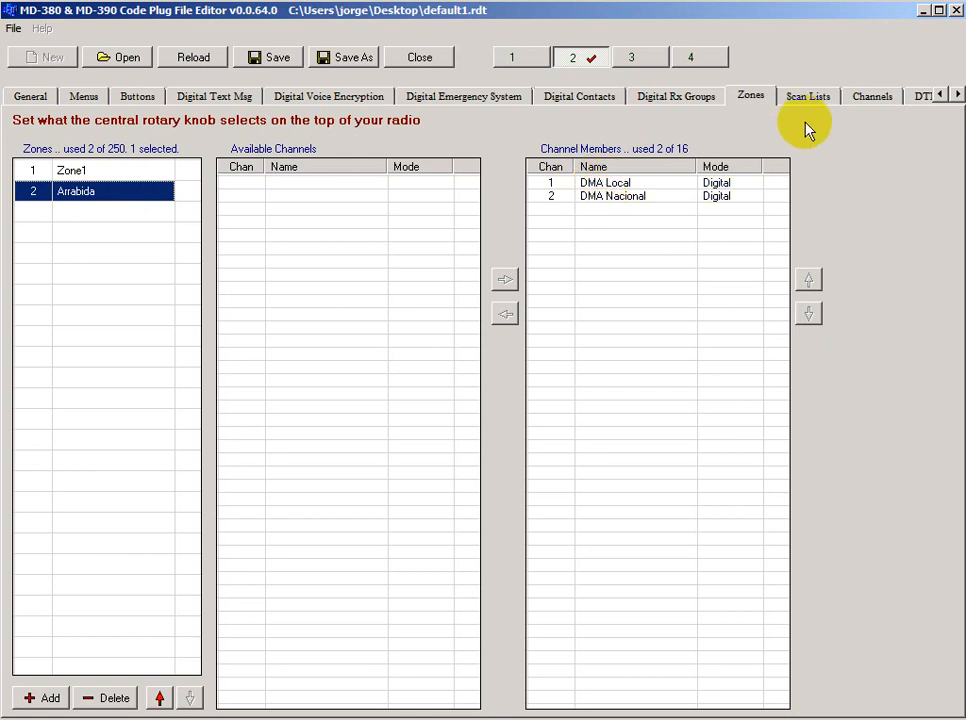
click(860, 98)
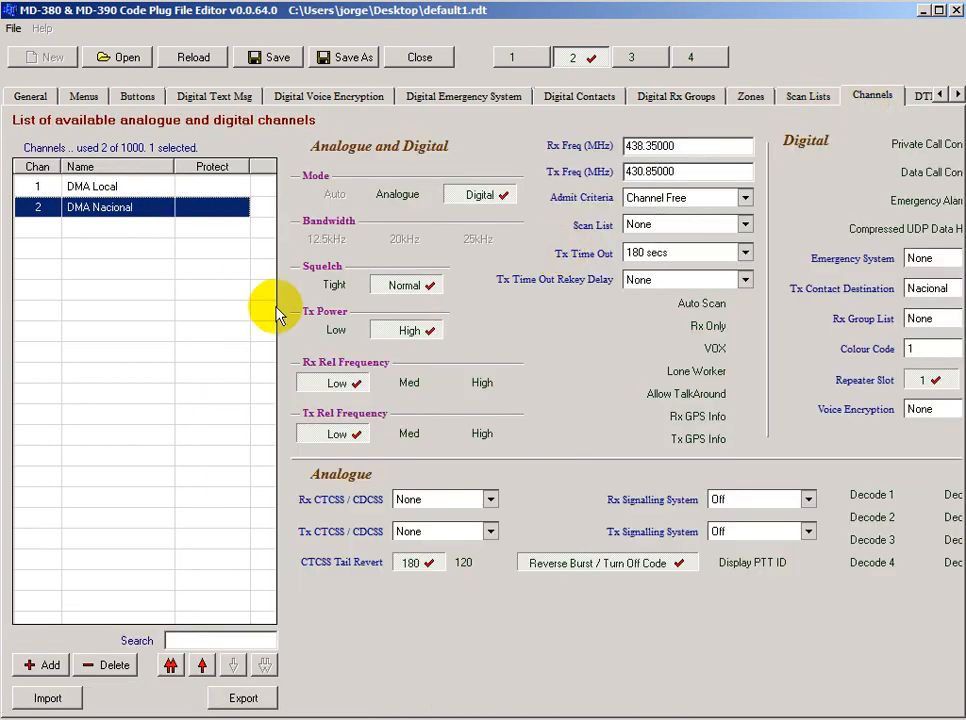
Step: Check the DMA Local and DMA Nacional channel settings, then show the digital contacts and DMR ham database
click(140, 187)
click(138, 208)
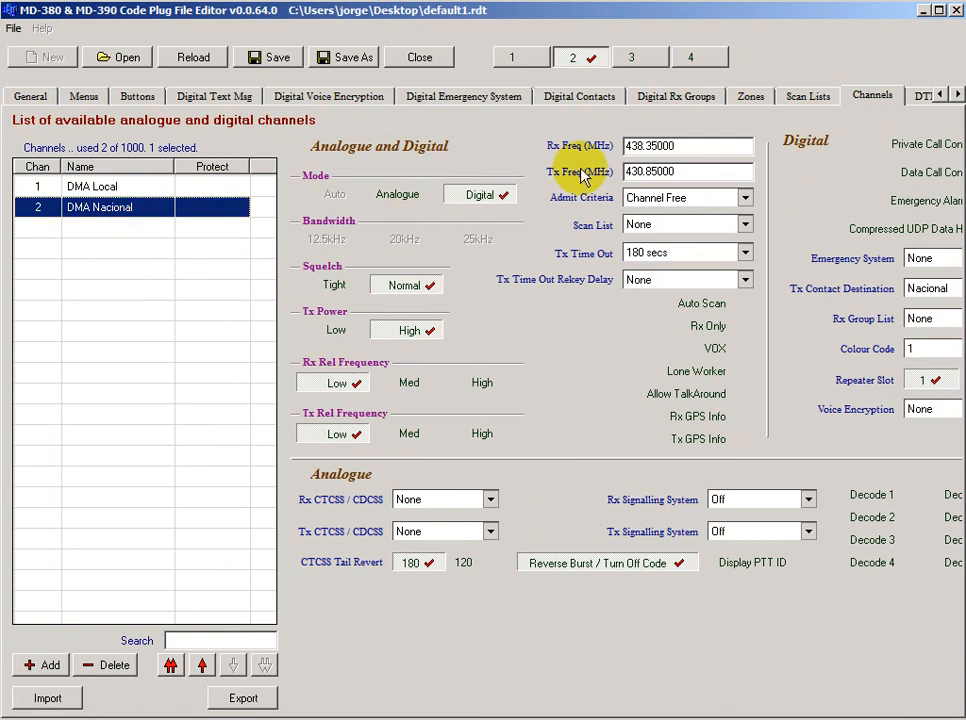
click(580, 97)
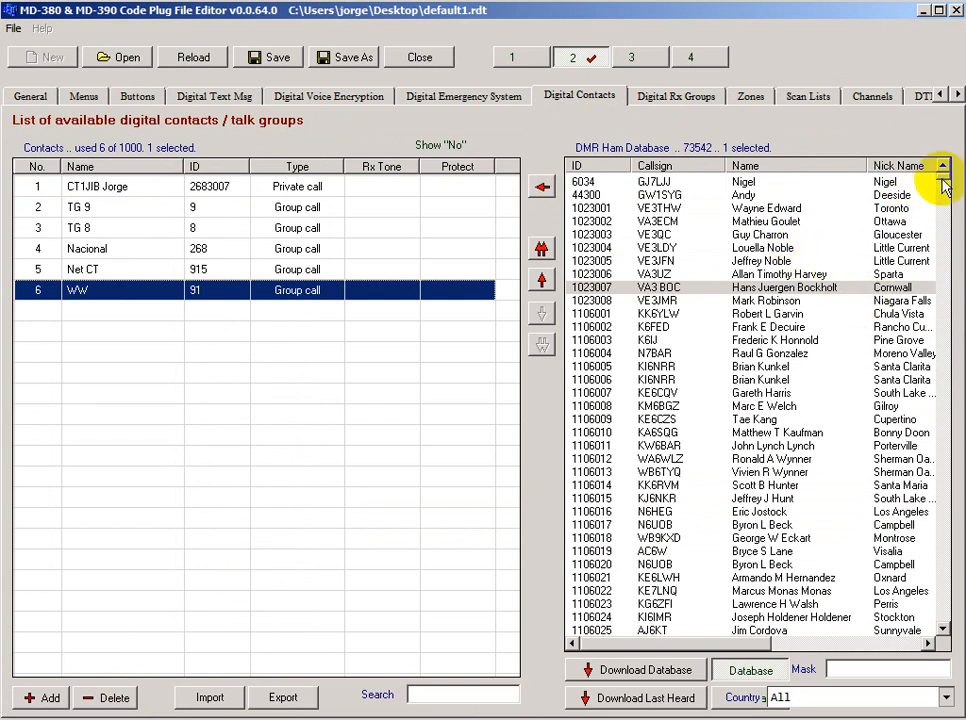
drag(945, 185, 810, 305)
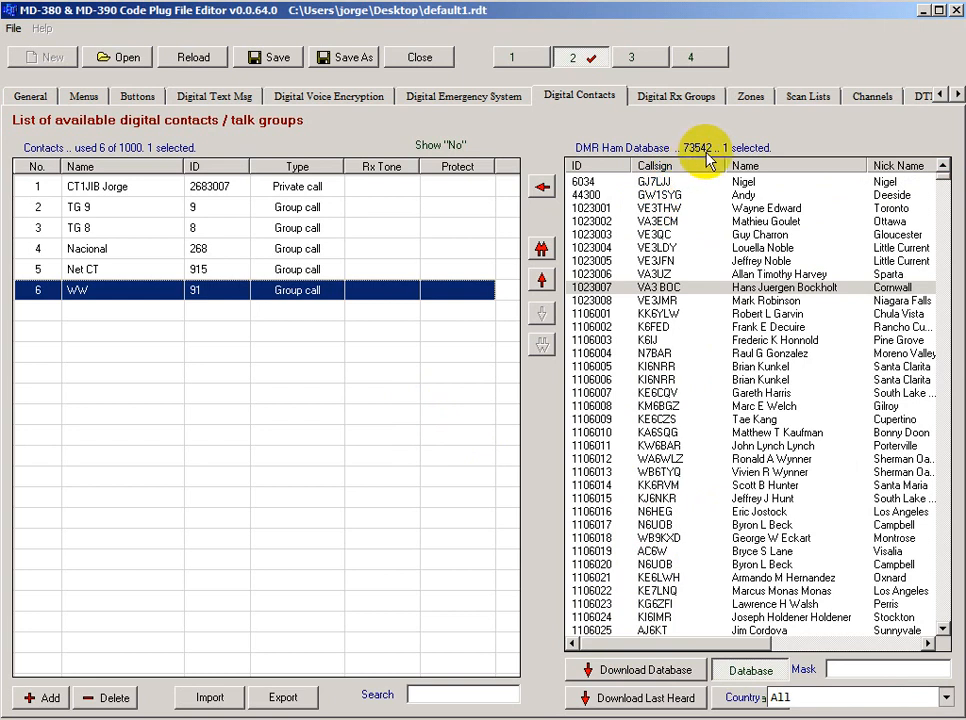
Step: Download the latest DMR ham database, updating it to 74777 entries
click(638, 676)
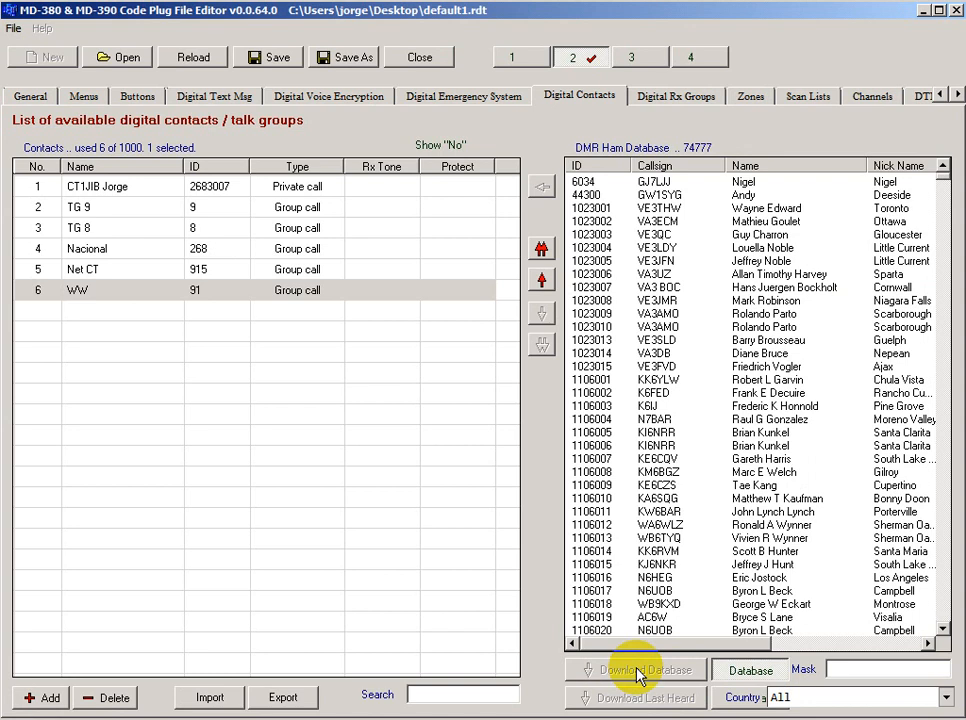
Step: Scroll the DMR ham database to locate entry 2681001
click(575, 405)
scroll(607, 415, down, 2)
scroll(607, 415, down, 5)
drag(947, 183, 946, 407)
click(575, 301)
scroll(600, 314, up, 5)
scroll(625, 314, up, 10)
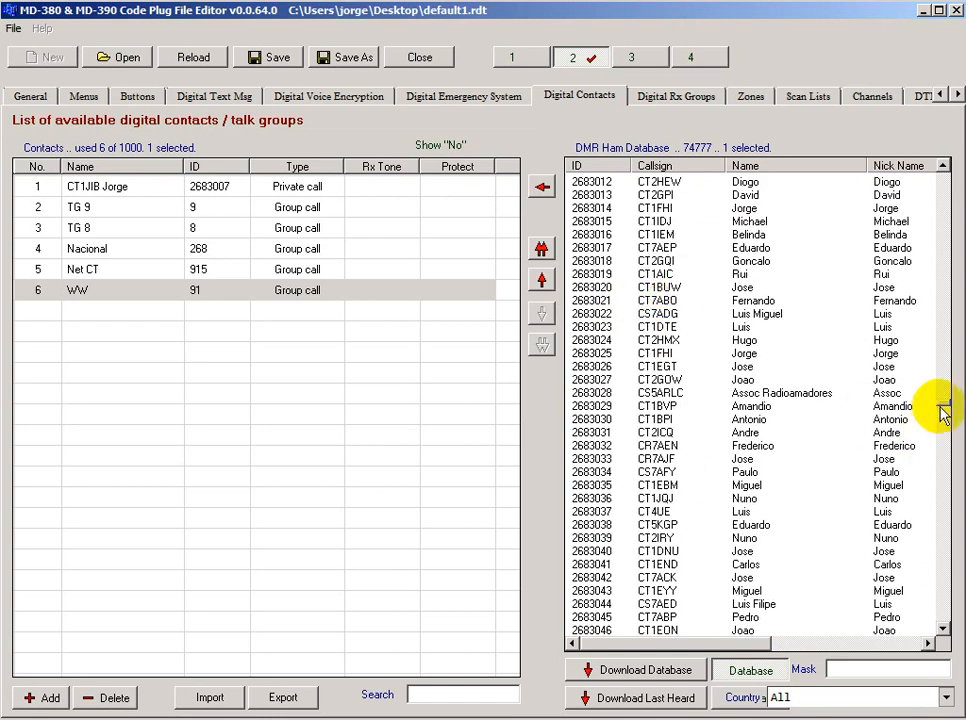
scroll(630, 290, up, 6)
scroll(626, 260, up, 18)
scroll(626, 260, up, 13)
scroll(626, 260, up, 15)
scroll(628, 258, up, 7)
scroll(628, 258, up, 9)
scroll(628, 258, up, 6)
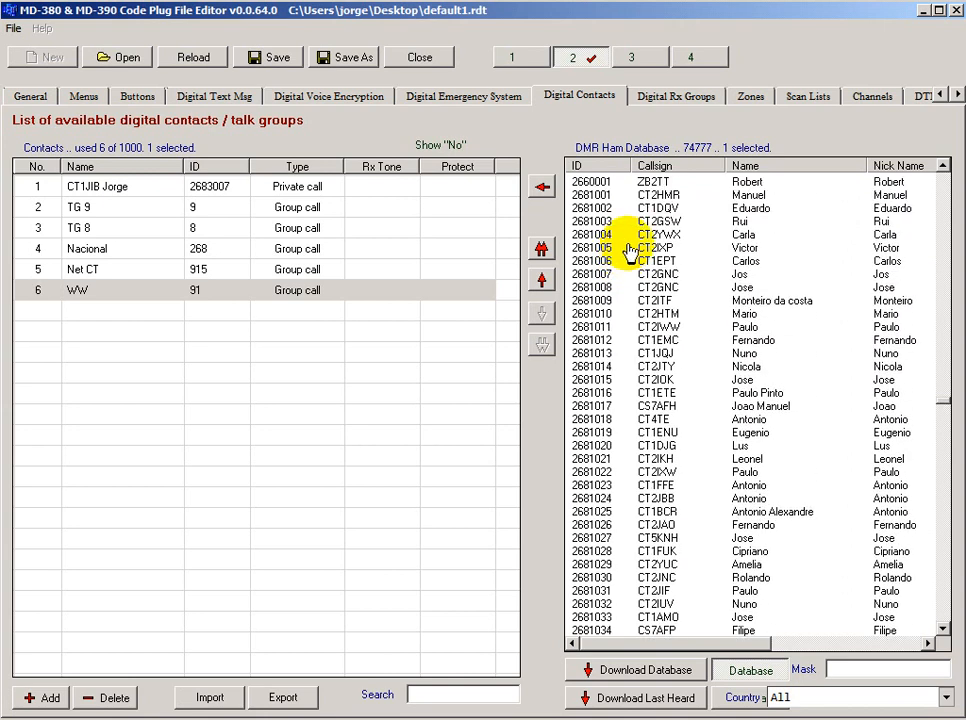
Step: Select the 511 database entries from ID 2681001 through 2687002
click(609, 197)
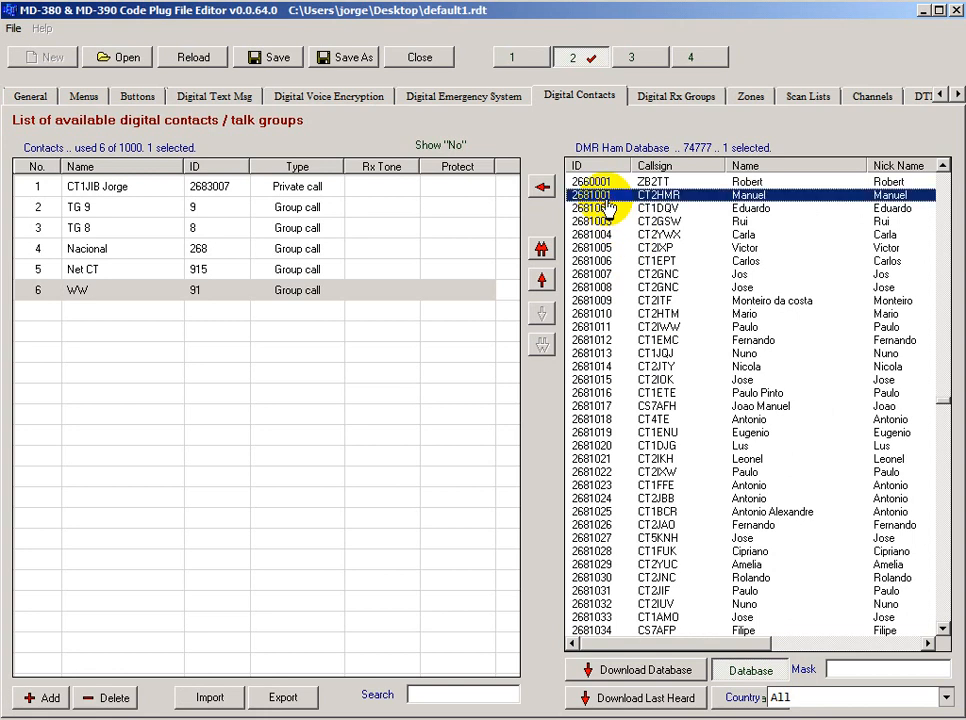
key(shift+Page_Down)
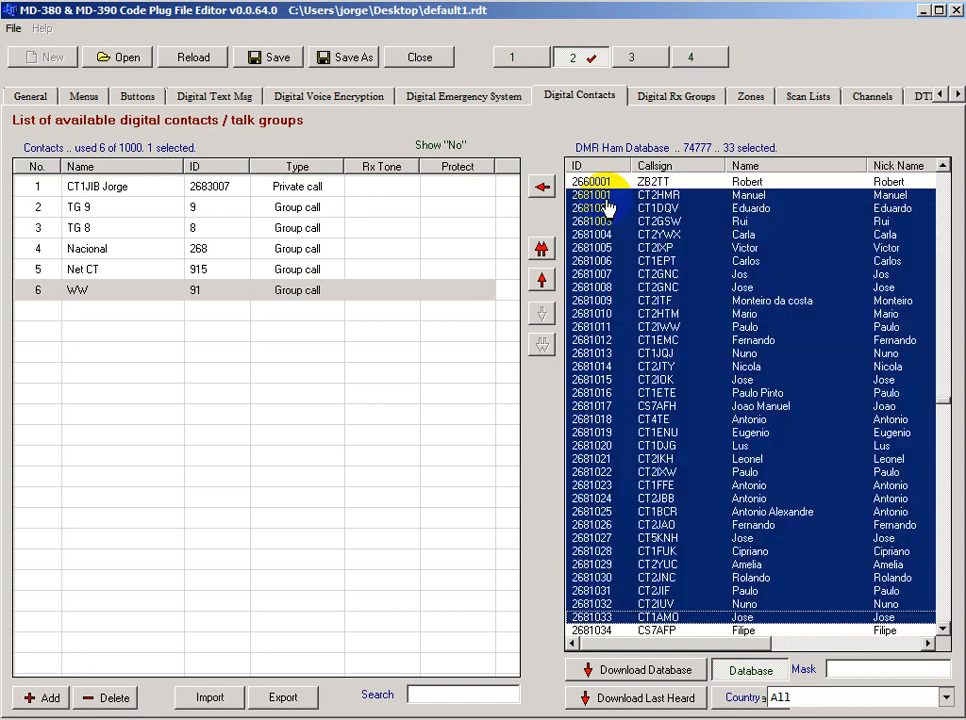
key(shift+Page_Down)
key(shift+Page_Down)
key(shift+Page_Down)
key(shift+Page_Down)
key(shift+Page_Down)
key(shift+Page_Down)
key(shift+Page_Down)
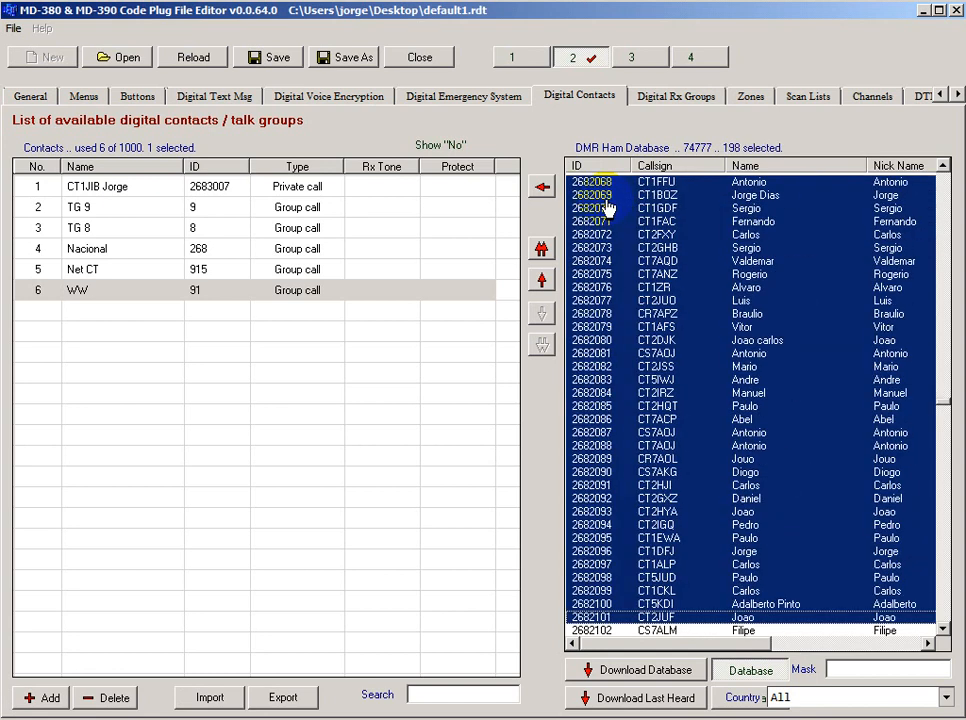
key(shift+Page_Down)
key(shift+Page_Down)
key(shift+Page_Down)
key(shift+Page_Down)
key(shift+Page_Down)
key(shift+Page_Down)
key(shift+Page_Down)
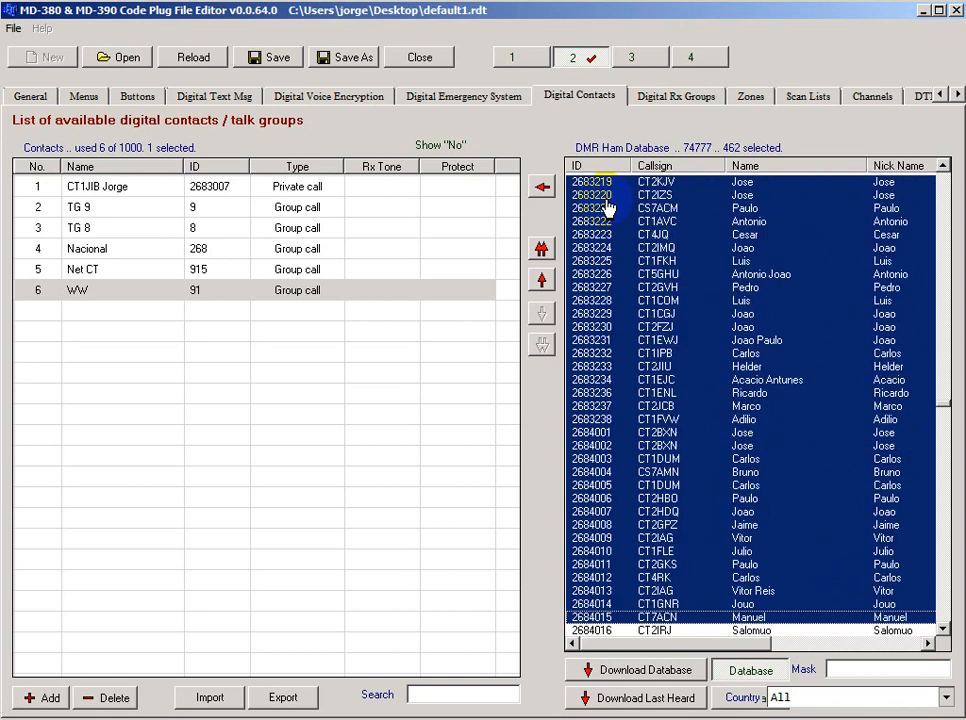
key(shift+Page_Down)
key(shift+Up)
key(shift+Up)
key(shift+Up)
key(shift+Up)
key(shift+Up)
key(shift+Up)
key(shift+Up)
key(shift+Up)
key(shift+Up)
key(shift+Up)
key(shift+Up)
key(shift+Up)
key(shift+Up)
key(shift+Up)
key(shift+Up)
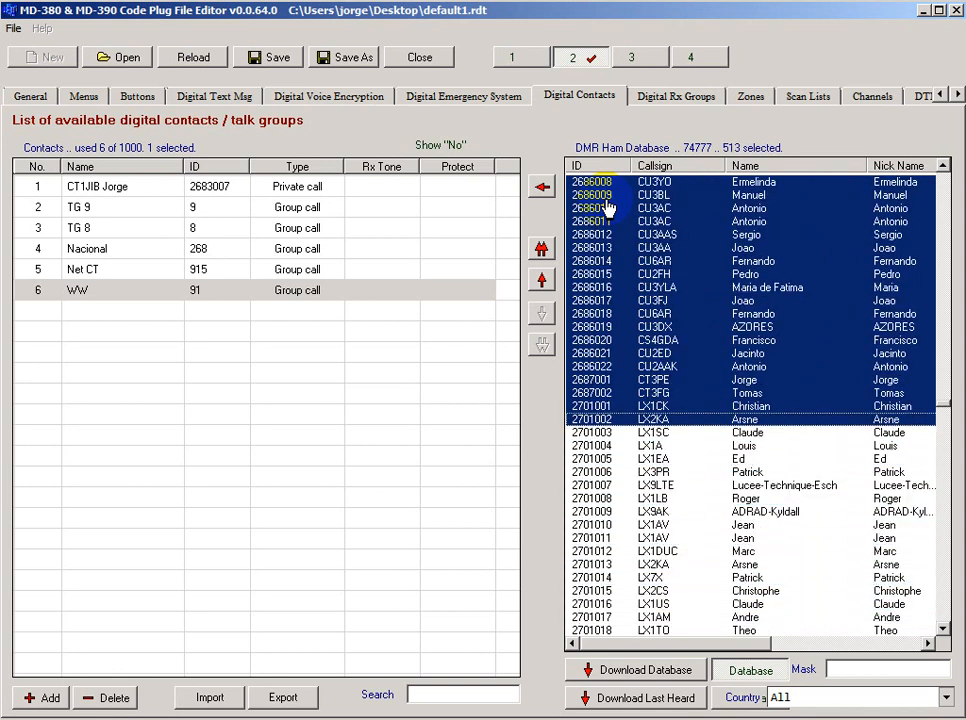
key(shift+Up)
key(shift+Up)
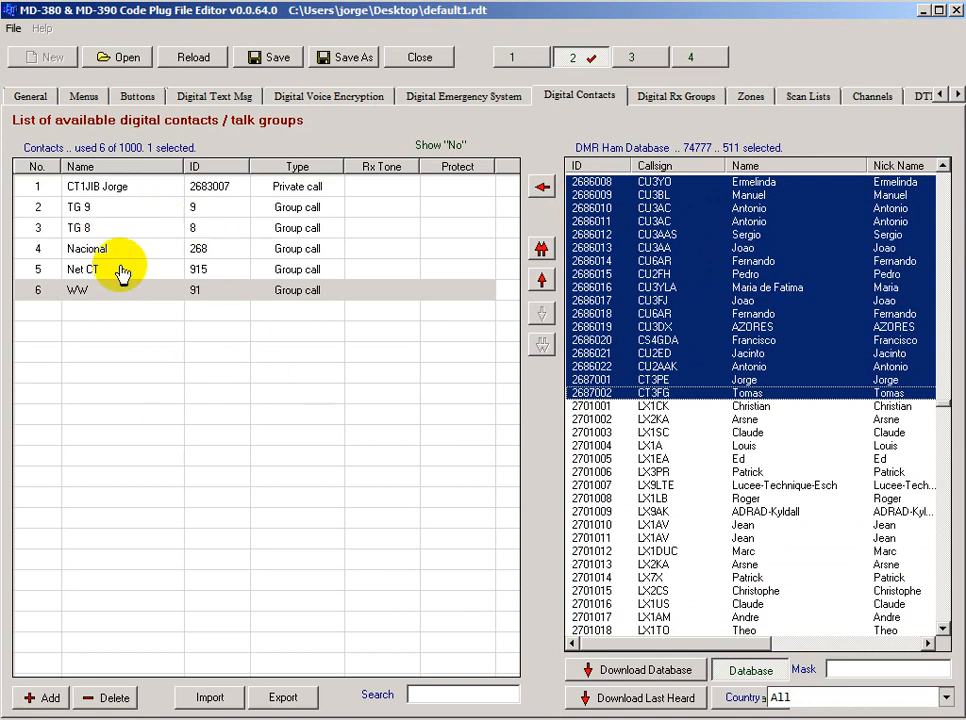
Step: Add the 511 selected stations as private-call contacts and scroll the 516-entry contact list to verify
click(540, 188)
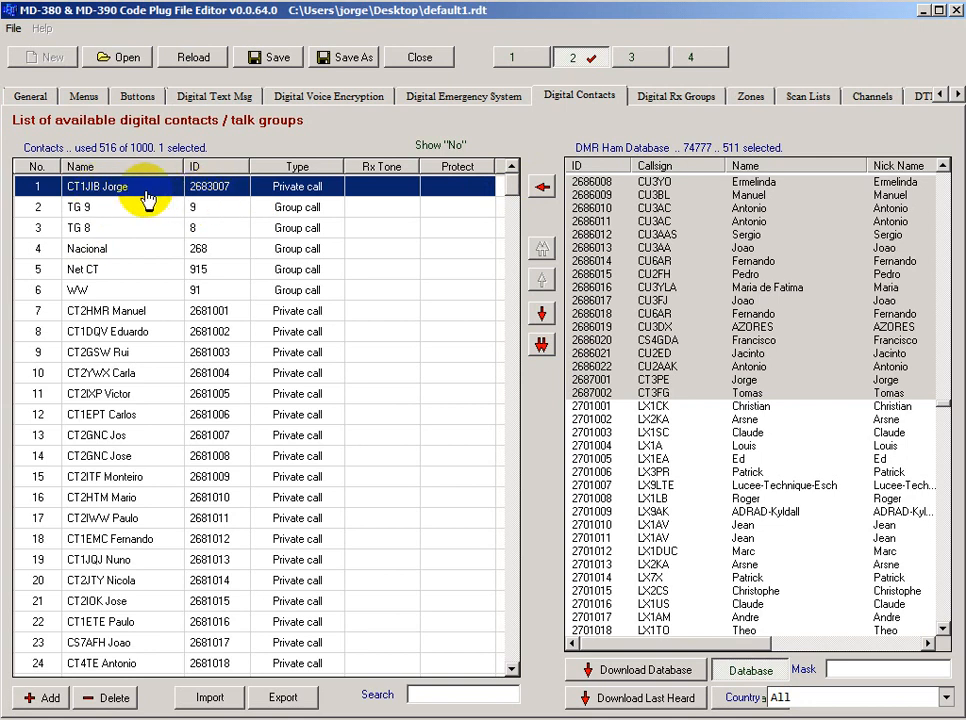
drag(509, 188, 480, 390)
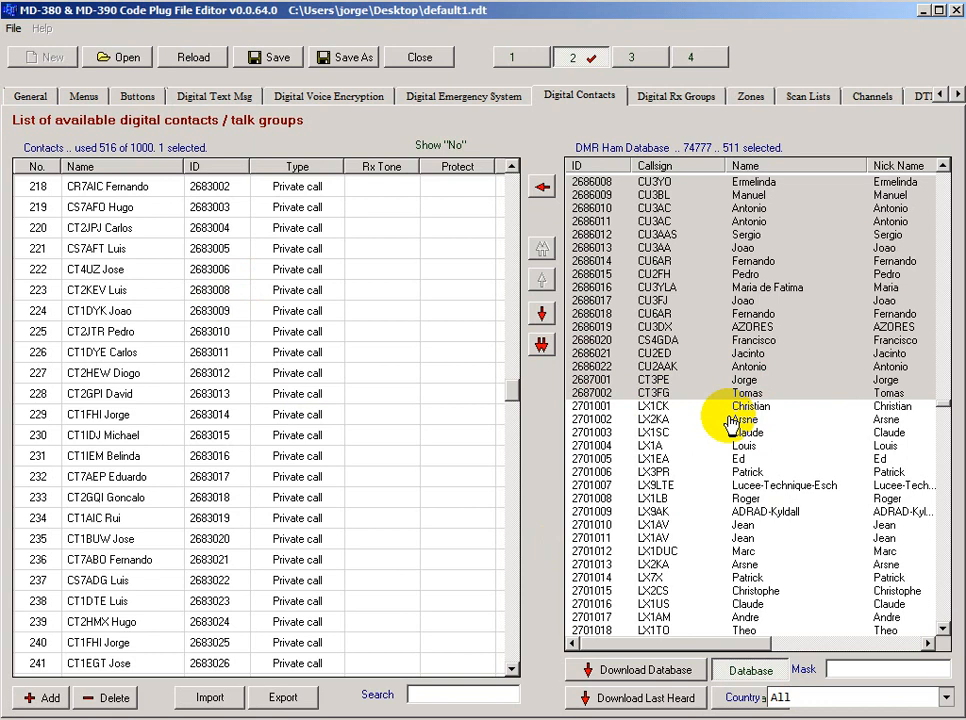
drag(511, 392, 509, 172)
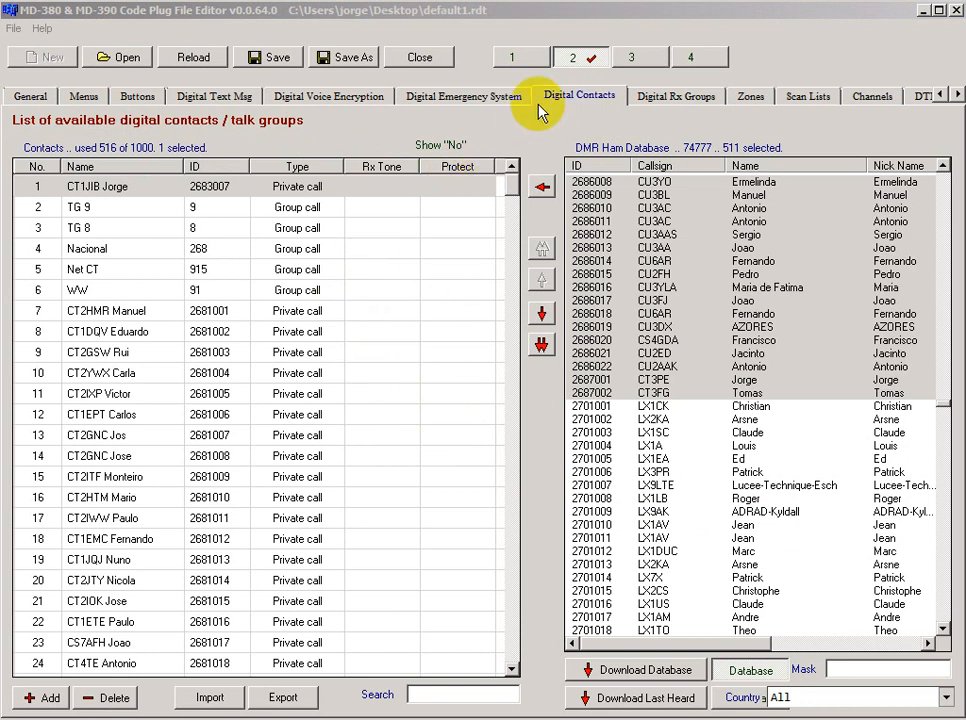
Step: Switch to slot 1's md-380-code-12-09-2017.rdt and show its 765-channel list
click(512, 58)
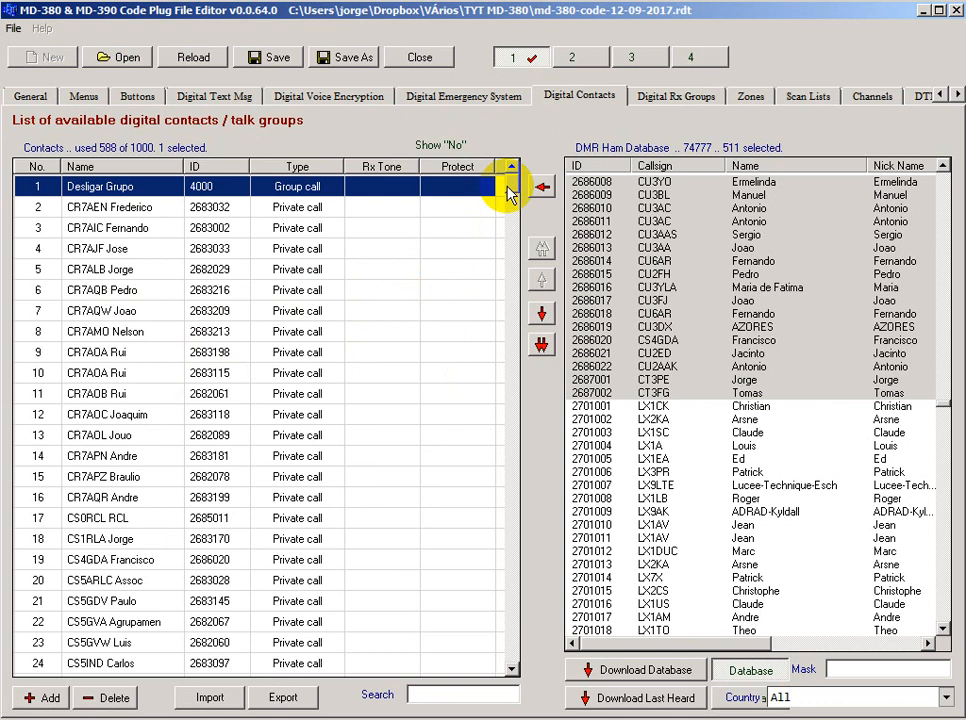
click(869, 100)
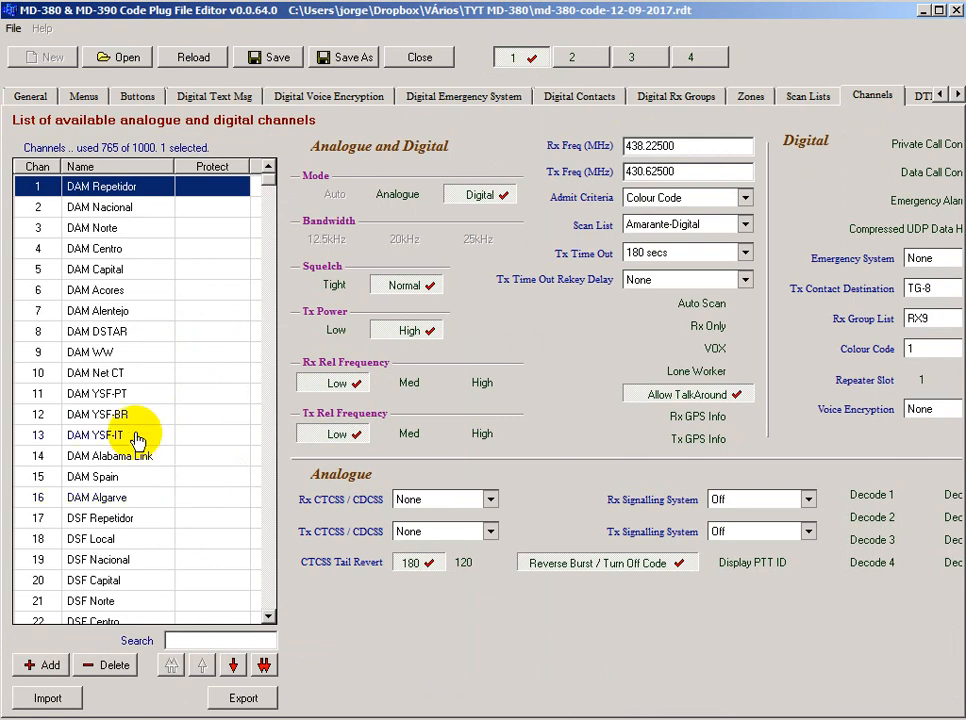
mouse_move(268, 180)
mouse_down()
mouse_move(261, 615)
mouse_move(261, 196)
mouse_move(270, 176)
mouse_up()
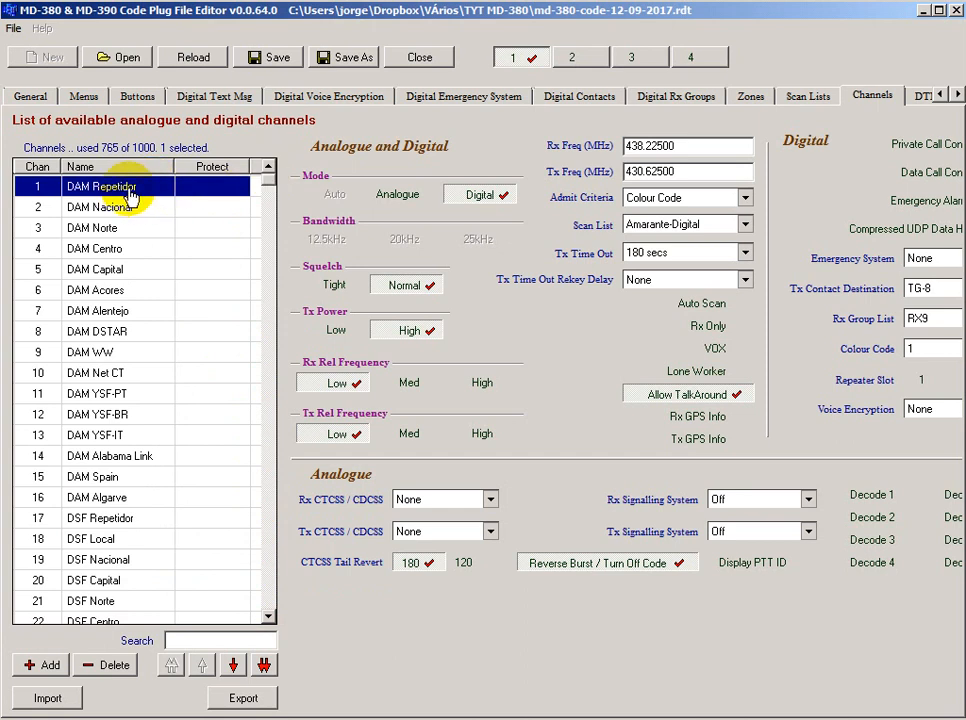
Step: Copy the 16 DAM channels 1–16 and paste them as new channels 766–781
key(shift+Down)
key(shift+Down)
key(shift+Down)
key(shift+Down)
key(shift+Down)
key(shift+Down)
key(shift+Down)
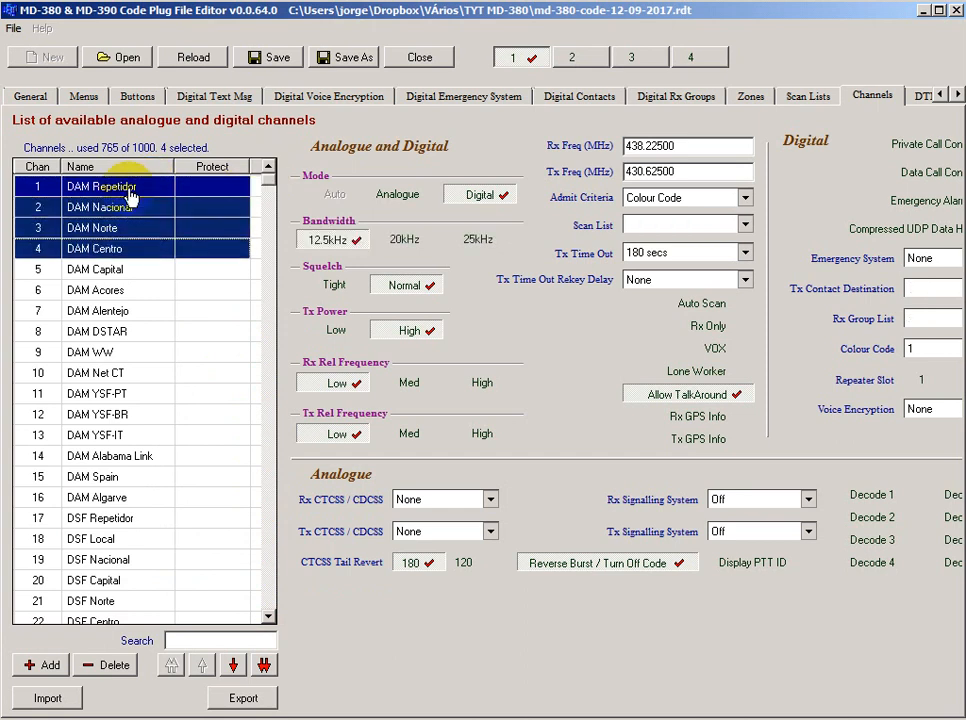
key(shift+Down)
key(shift+Down)
key(shift+Down)
key(shift+Down)
key(shift+Down)
key(shift+Down)
key(shift+Down)
key(shift+Down)
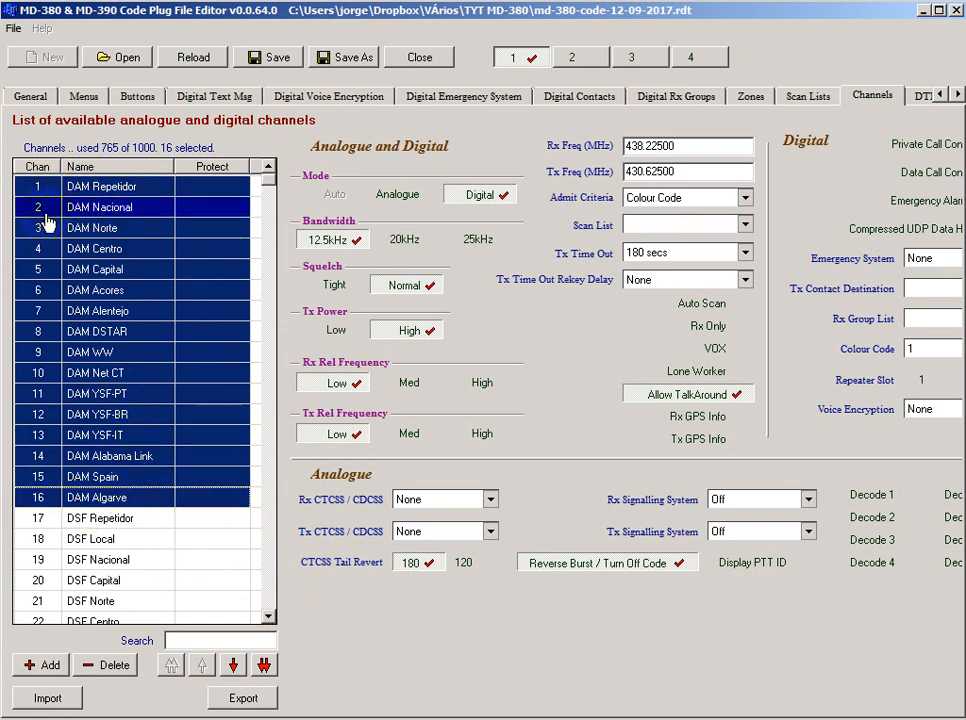
right_click(108, 257)
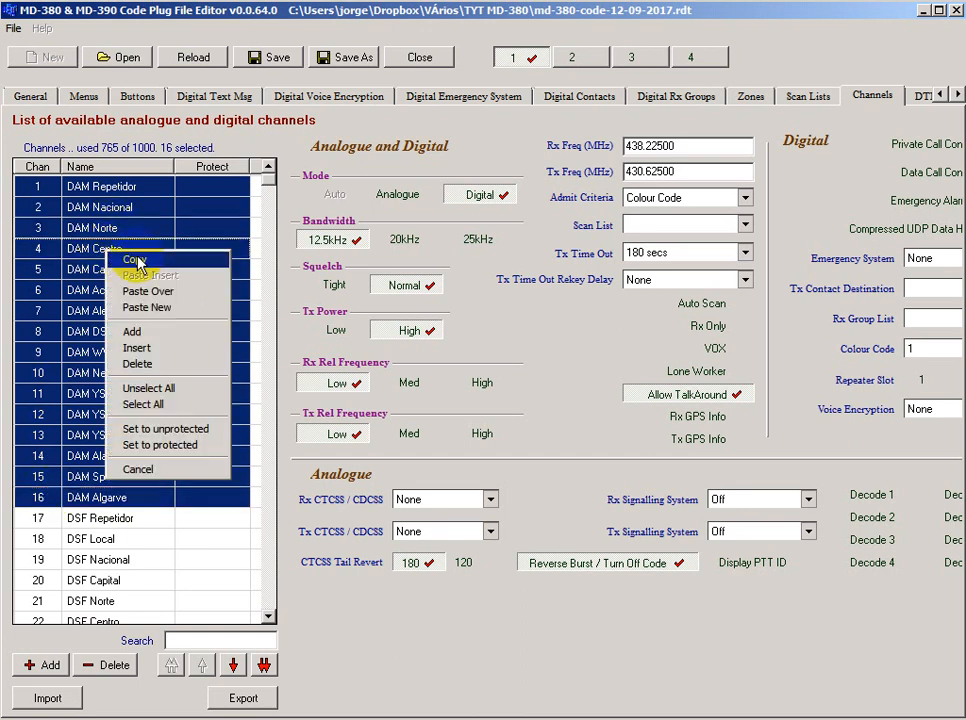
click(137, 262)
right_click(141, 262)
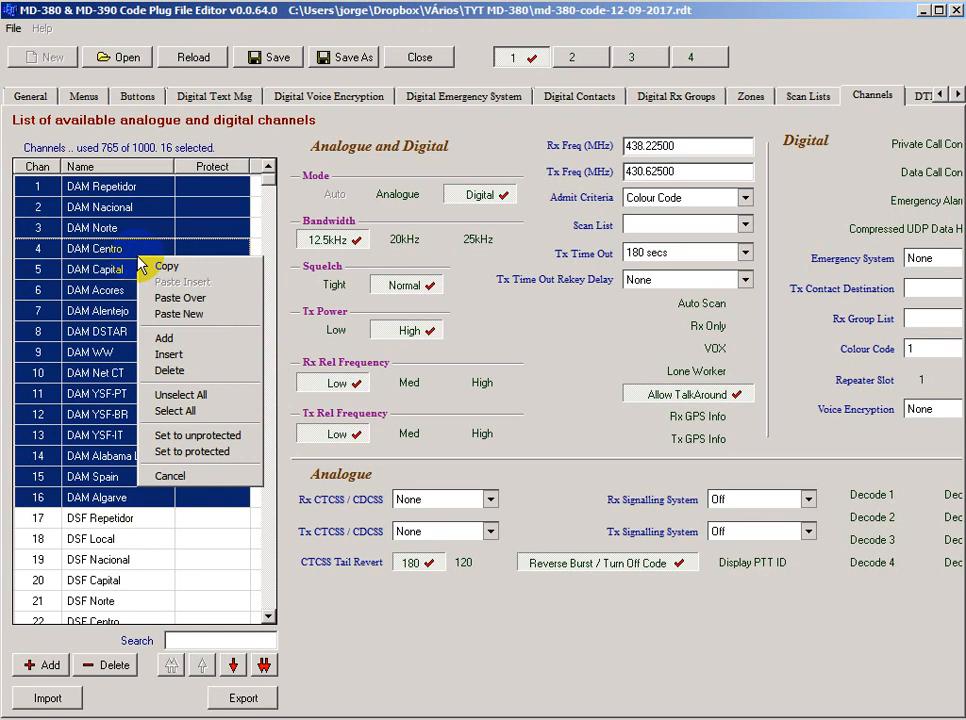
click(179, 313)
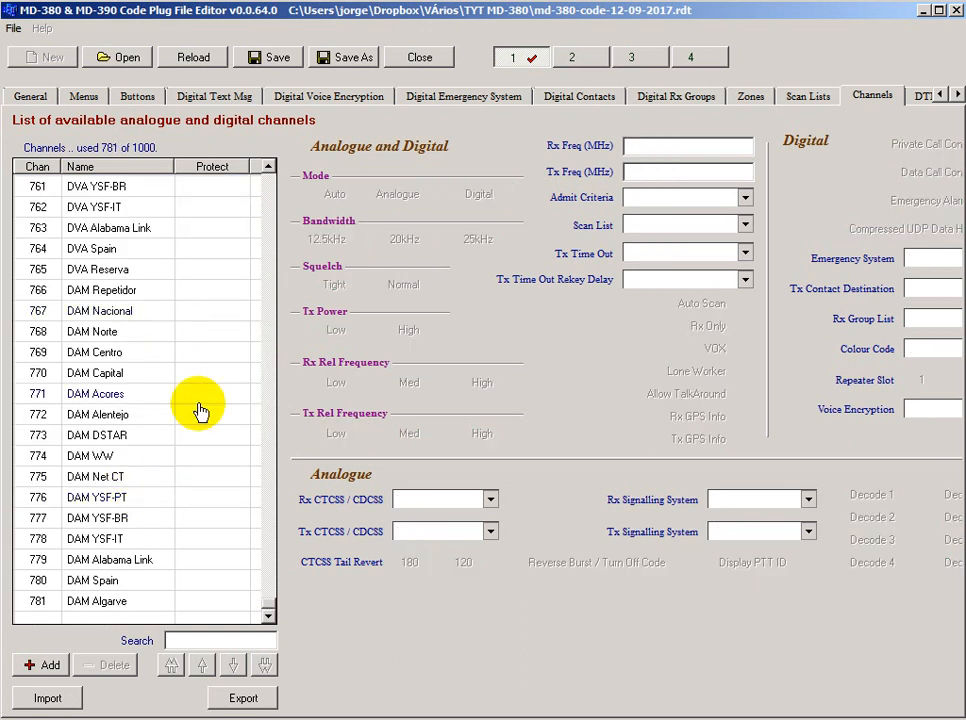
click(92, 297)
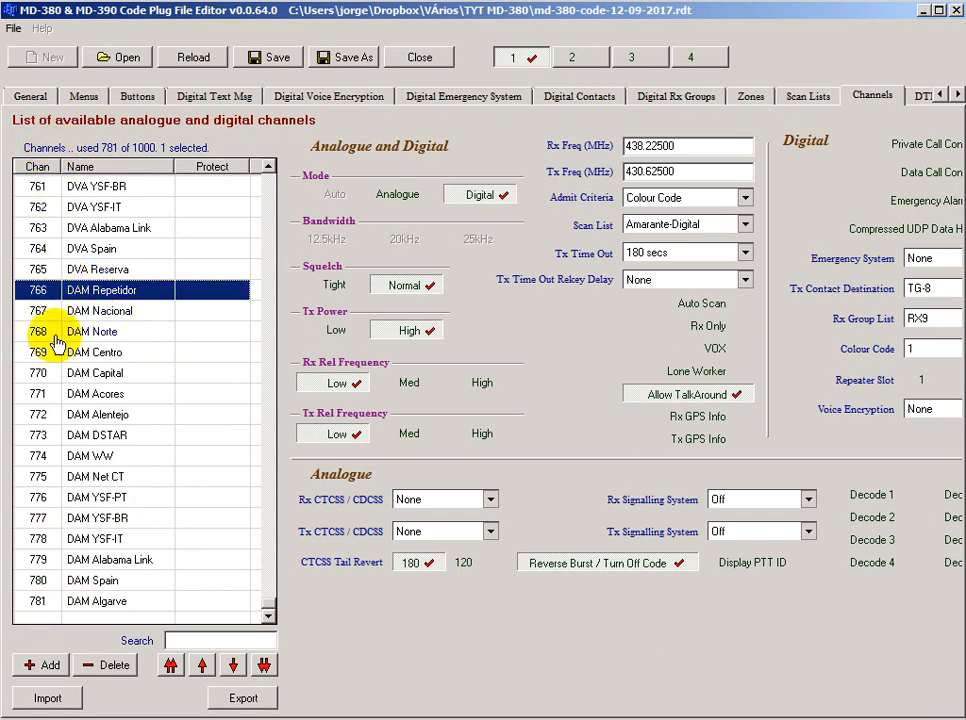
Step: Replace the DAM prefix with XXX in the names of channels 766–769
click(82, 292)
drag(87, 288, 50, 291)
text(XXX)
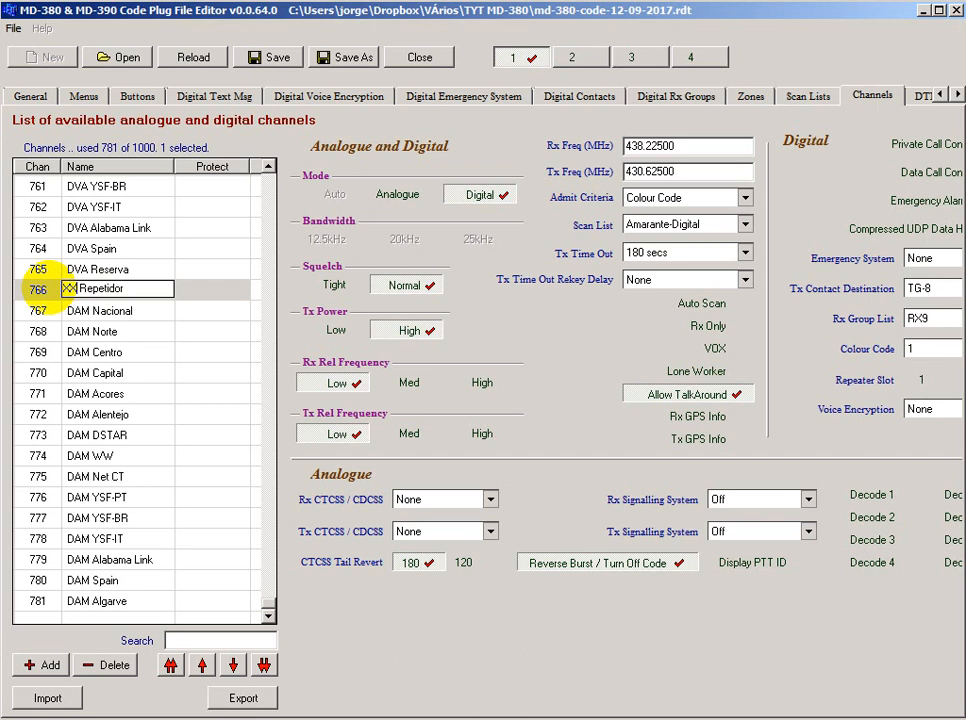
click(65, 309)
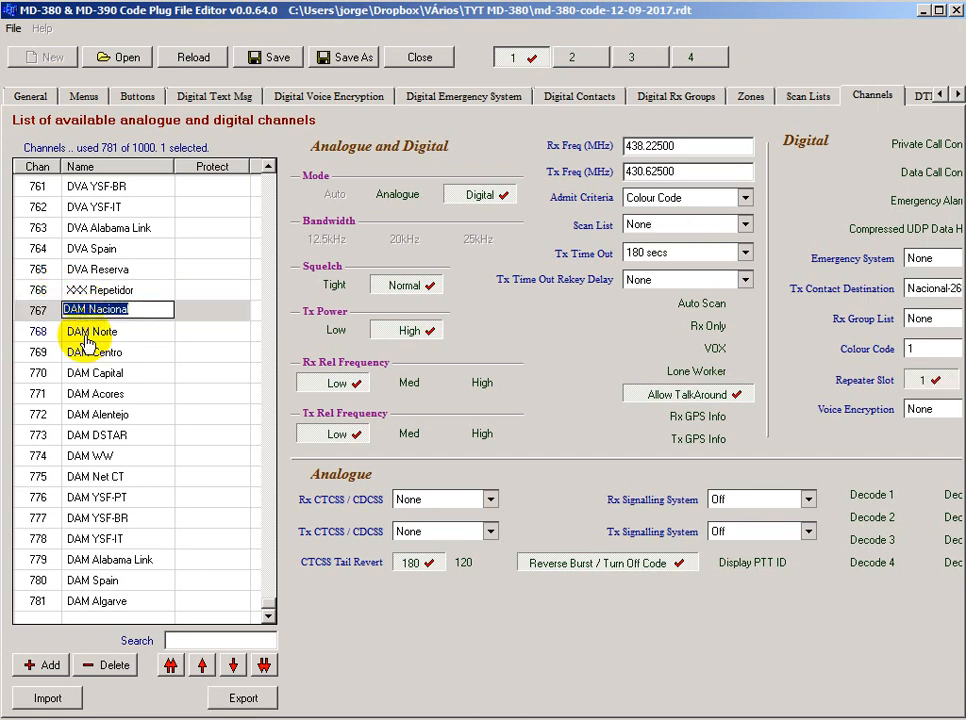
drag(88, 310, 47, 311)
text(XXX)
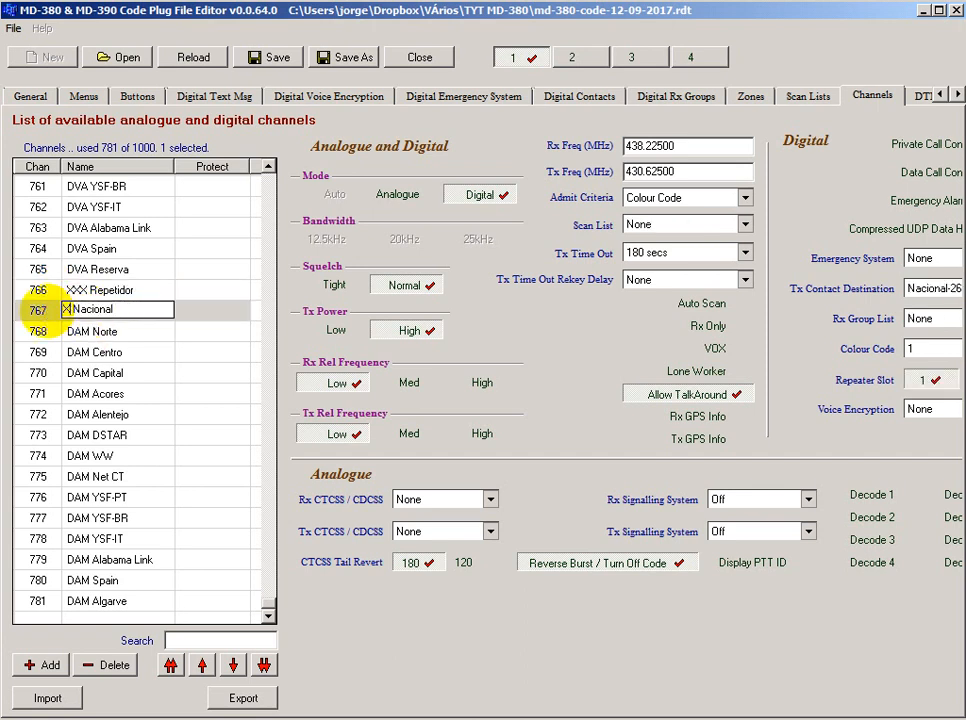
click(75, 330)
drag(63, 330, 86, 330)
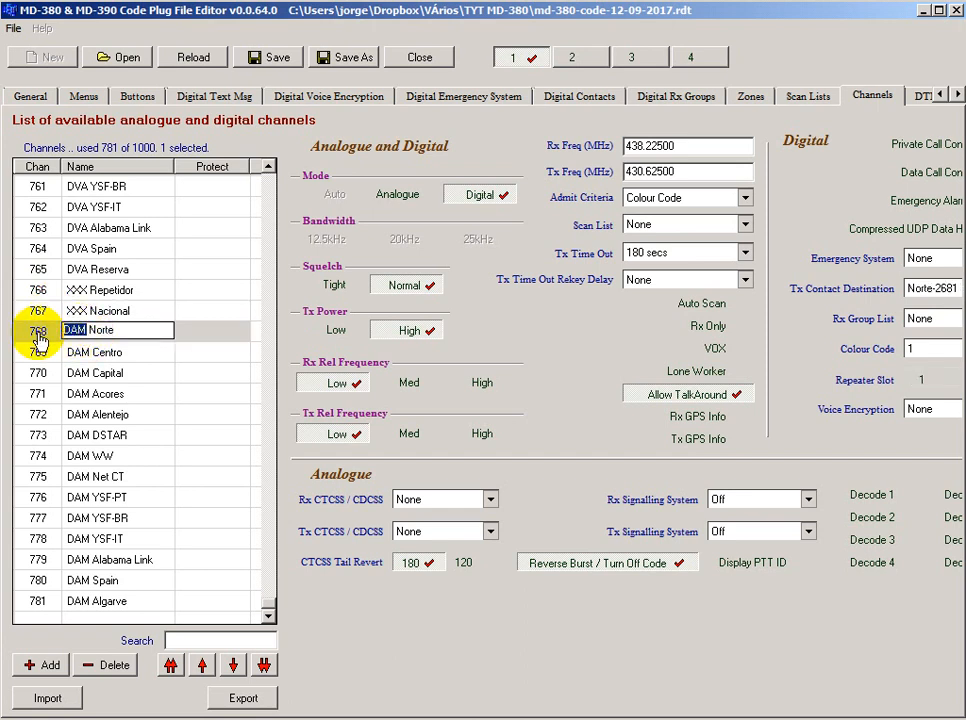
text(XXX)
click(42, 350)
mouse_move(63, 351)
mouse_down()
mouse_move(86, 351)
mouse_move(54, 355)
mouse_up()
text(XX)
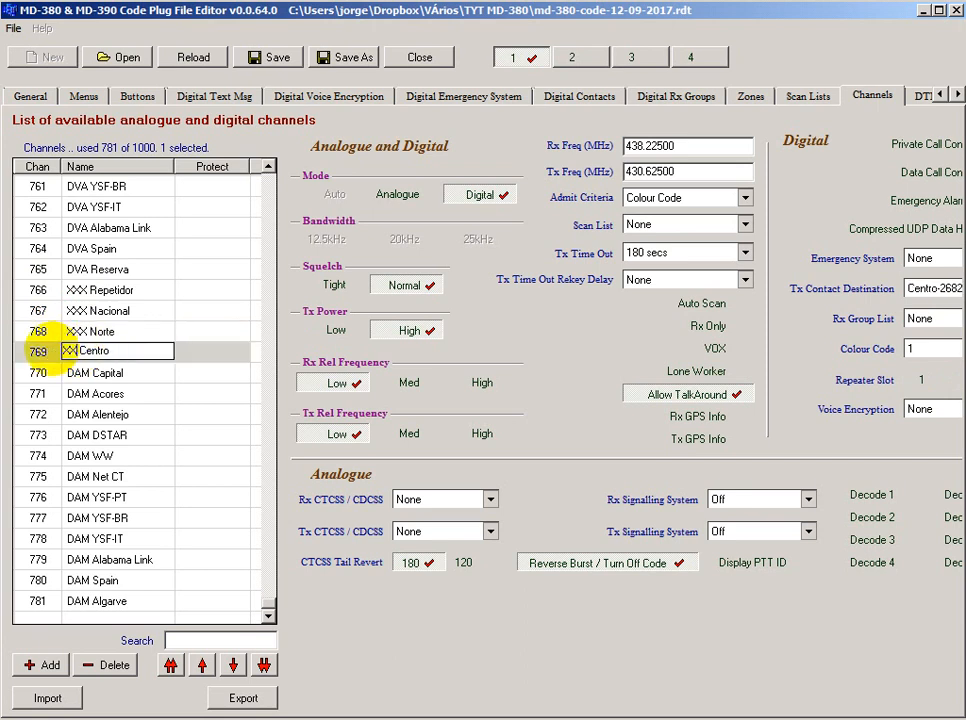
Step: Replace the DAM prefix with XXX in the names of channels 770–773
click(52, 372)
click(58, 372)
double_click(74, 371)
drag(78, 360, 48, 375)
text(XXX)
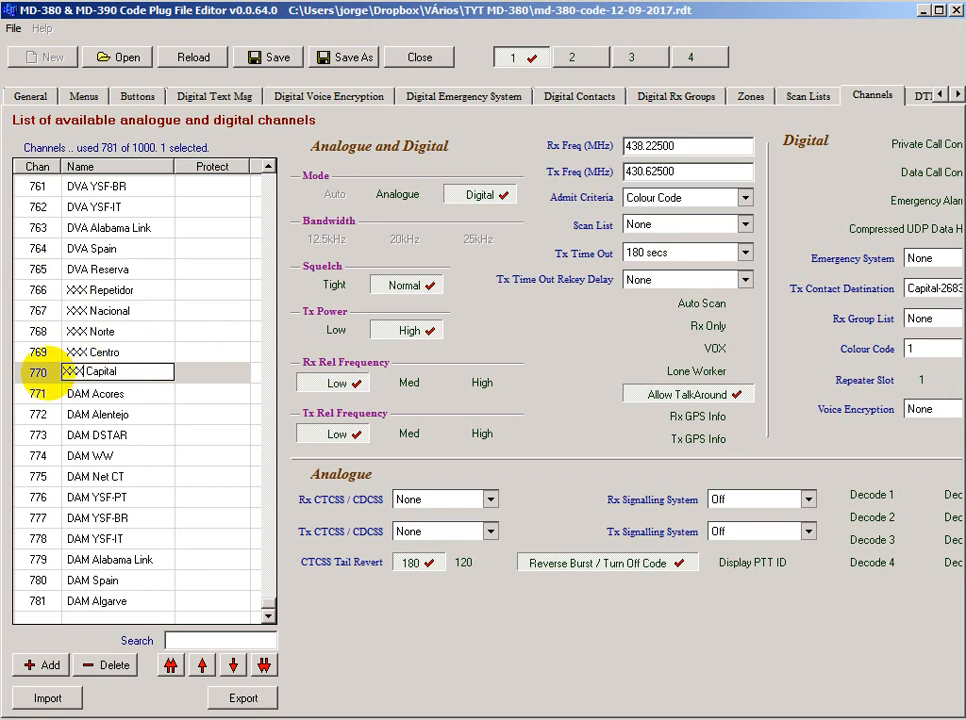
click(80, 396)
click(80, 398)
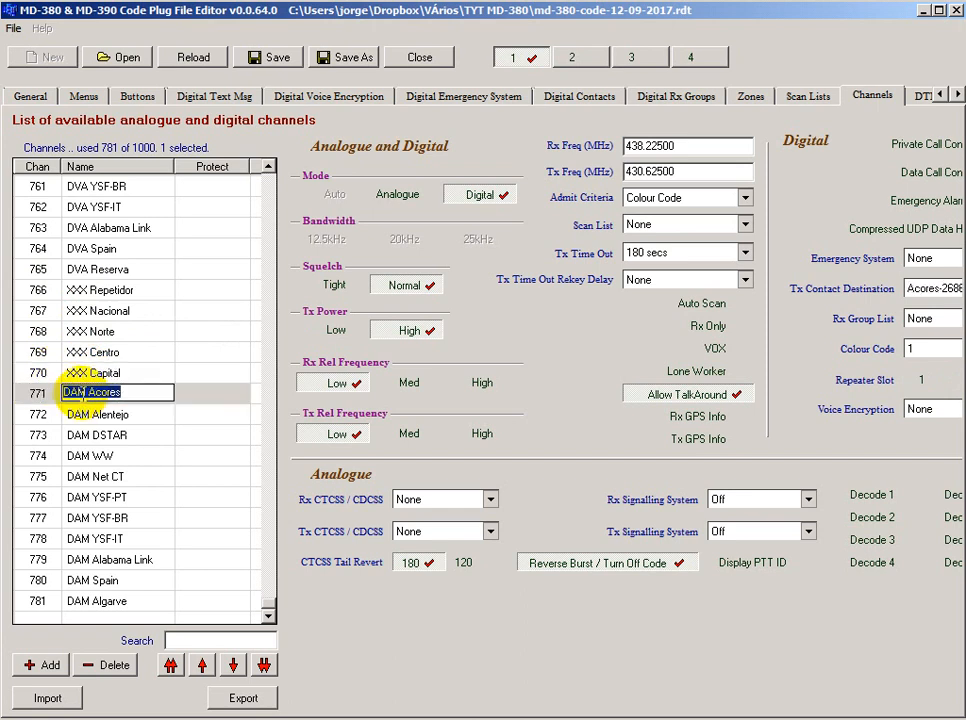
drag(82, 392, 44, 398)
text(XX)
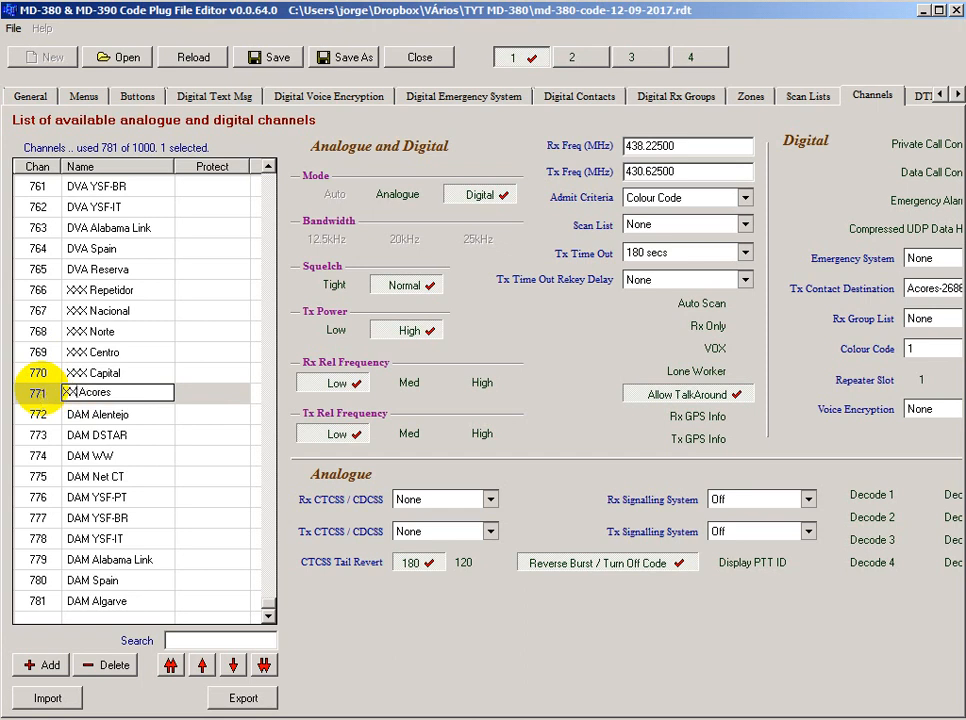
text(X)
click(42, 414)
click(82, 416)
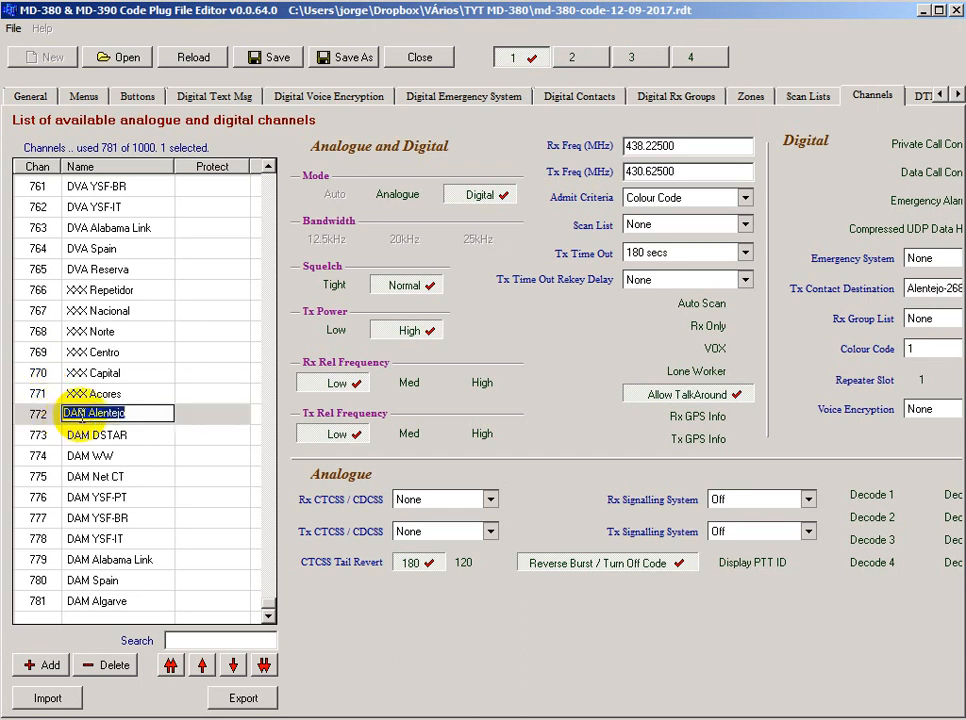
drag(84, 418, 64, 420)
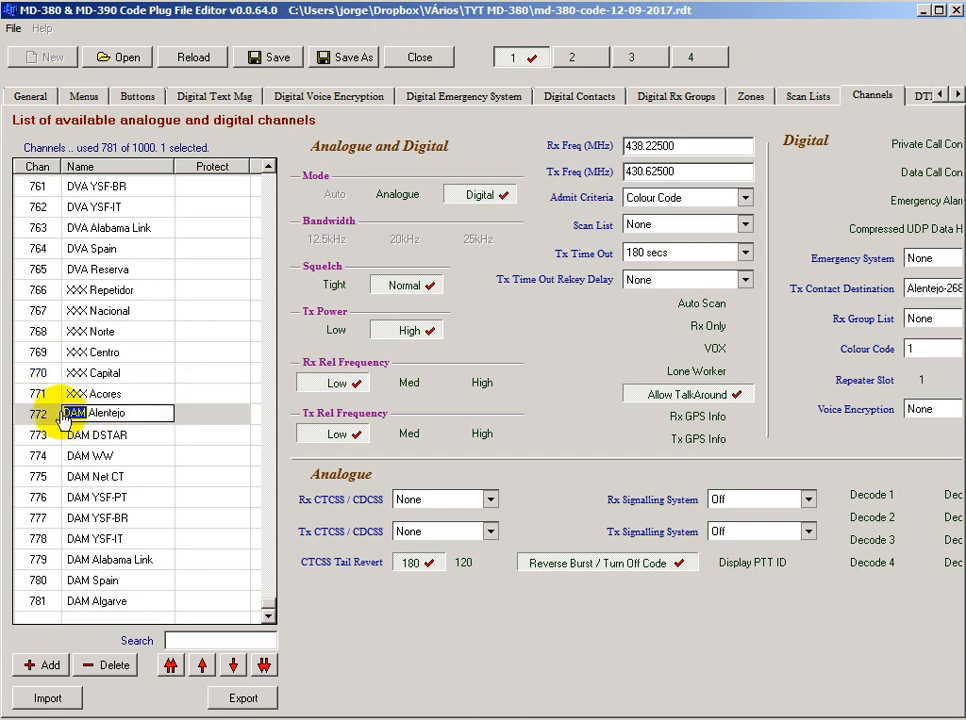
text(XXX)
double_click(80, 440)
drag(82, 434, 60, 435)
text(XXX)
Step: Replace the DAM prefix with XXX in the names of channels 774–777
double_click(80, 455)
mouse_move(63, 455)
mouse_down()
mouse_move(88, 456)
mouse_move(61, 456)
mouse_up()
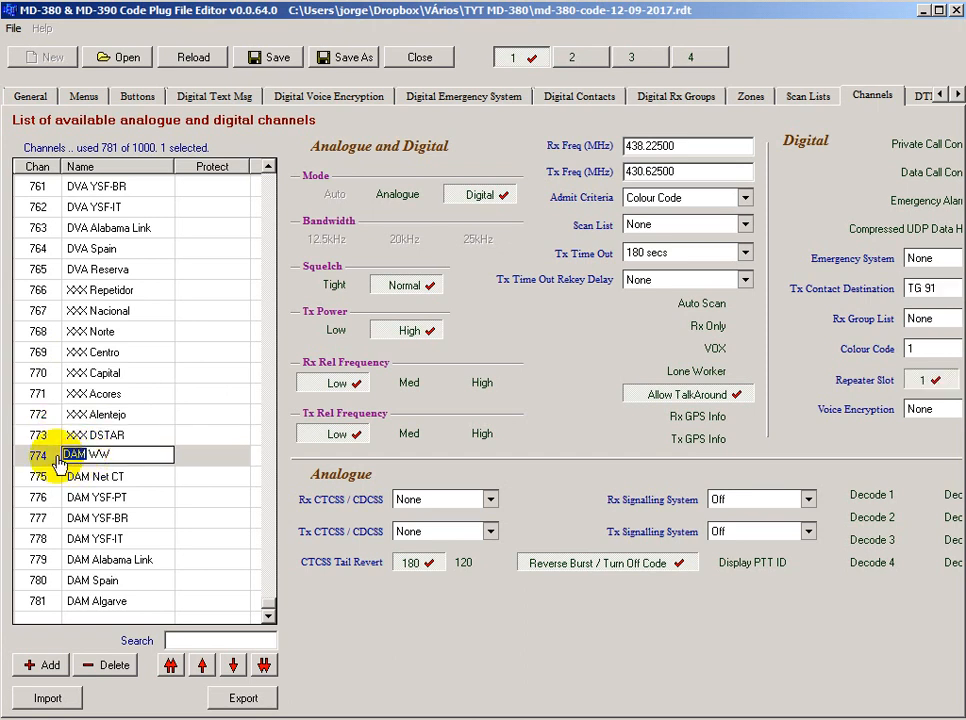
text(XXX)
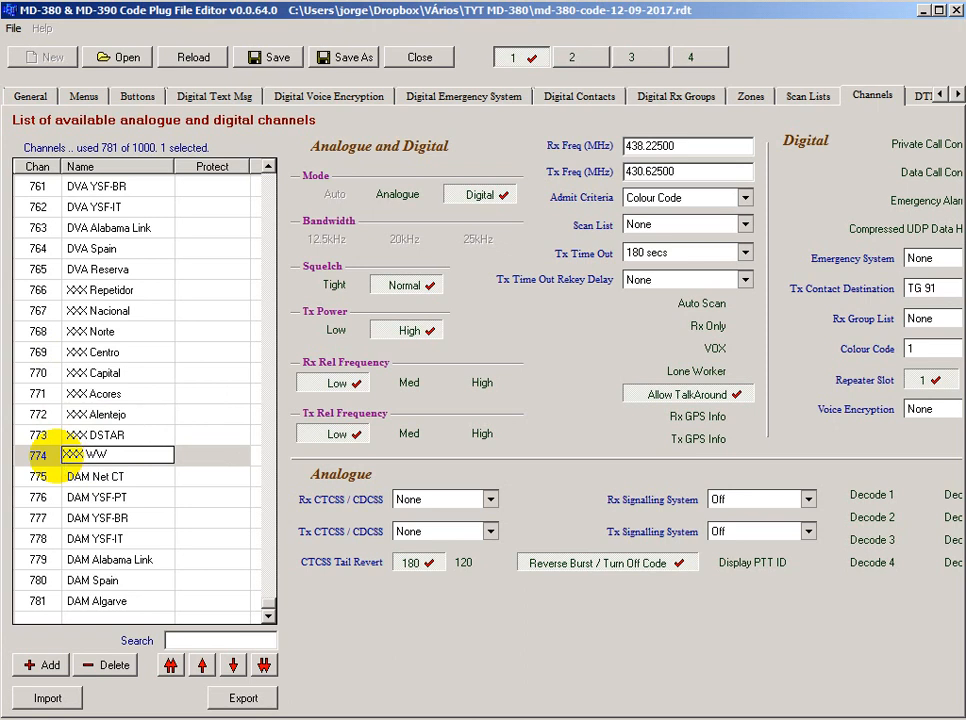
double_click(66, 476)
drag(86, 476, 57, 477)
text(XXX)
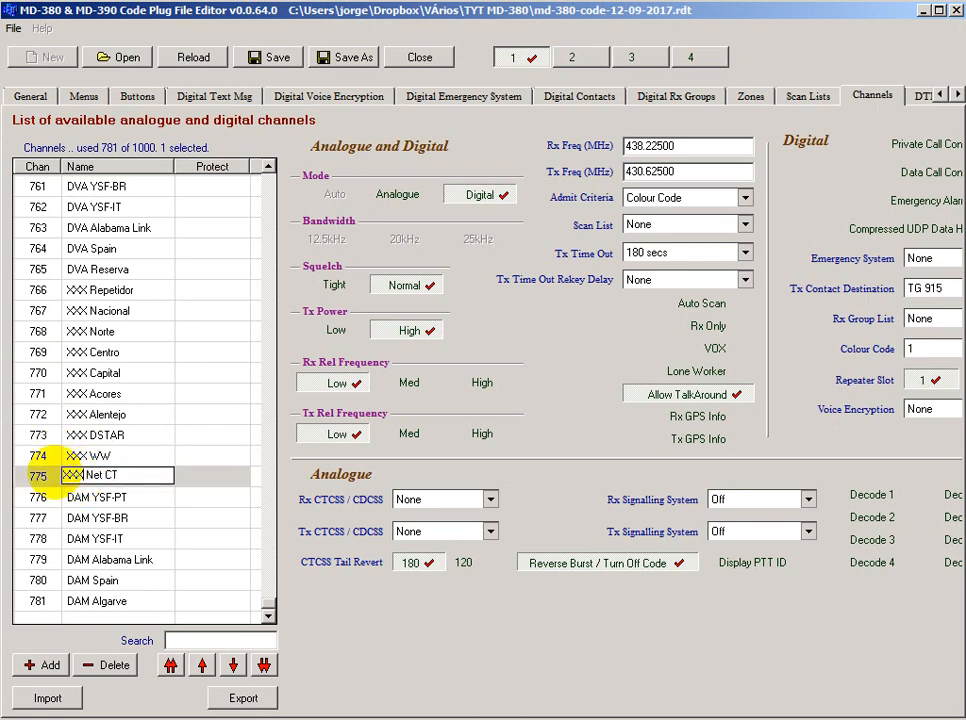
double_click(68, 497)
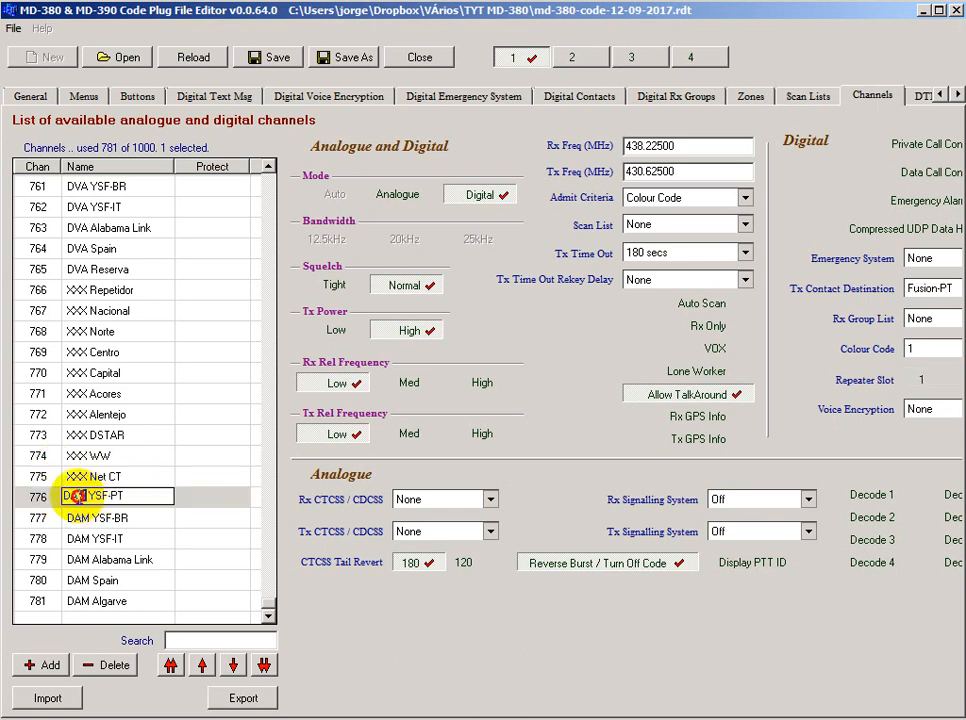
drag(86, 497, 42, 503)
text(XXX)
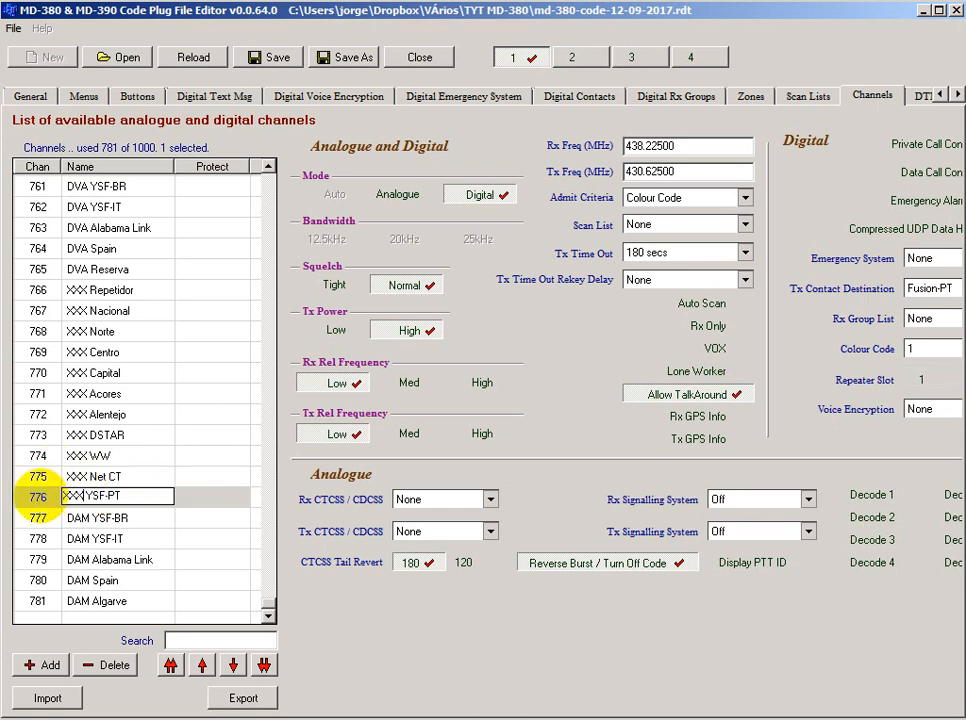
double_click(78, 518)
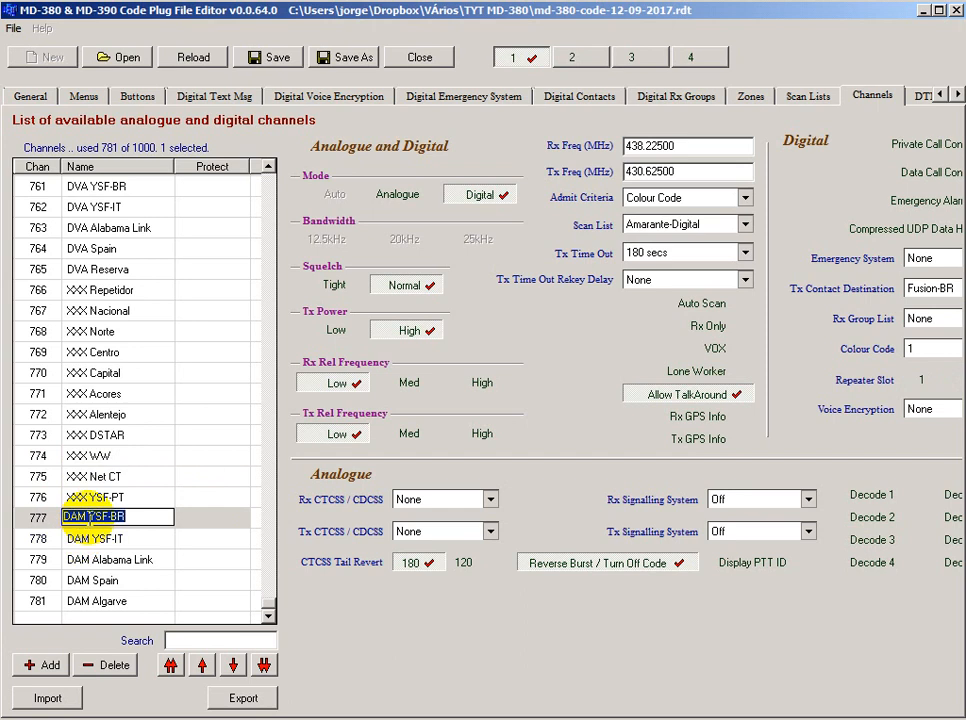
drag(87, 517, 55, 518)
text(XXX)
Step: Replace the DAM prefix with XXX in the names of channels 778–781
click(80, 538)
click(84, 538)
drag(85, 538, 28, 535)
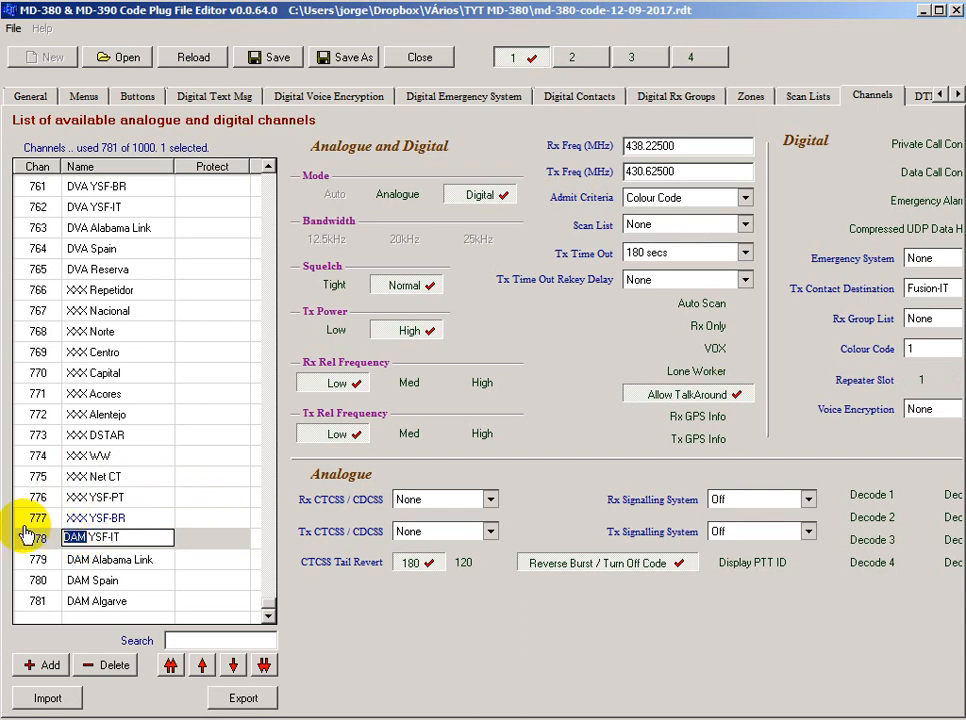
text(XXX)
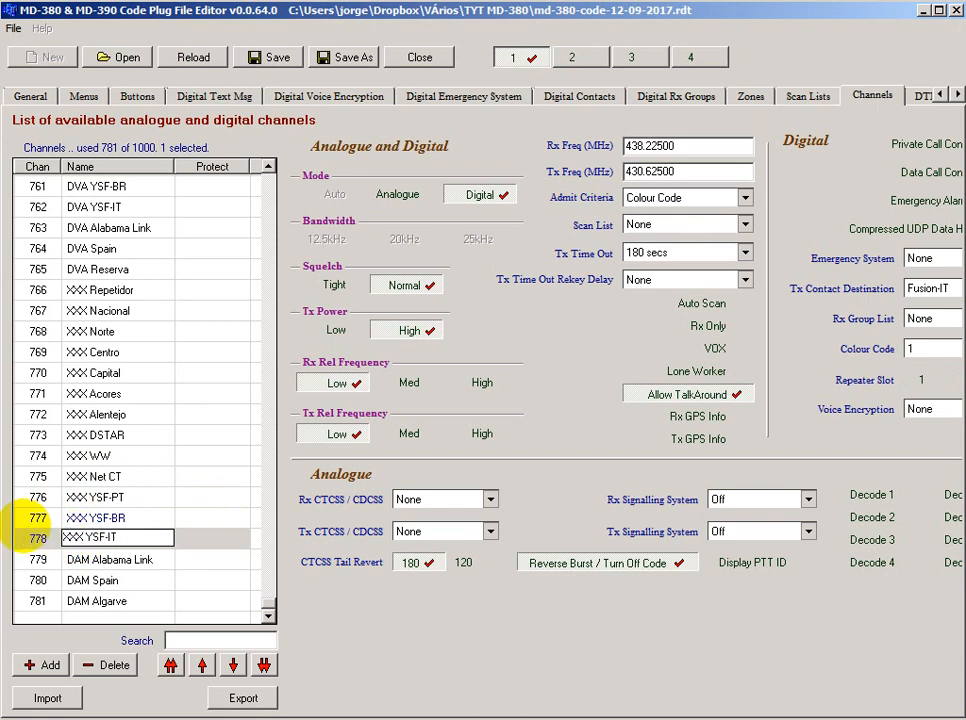
click(70, 559)
click(74, 559)
drag(88, 558, 62, 558)
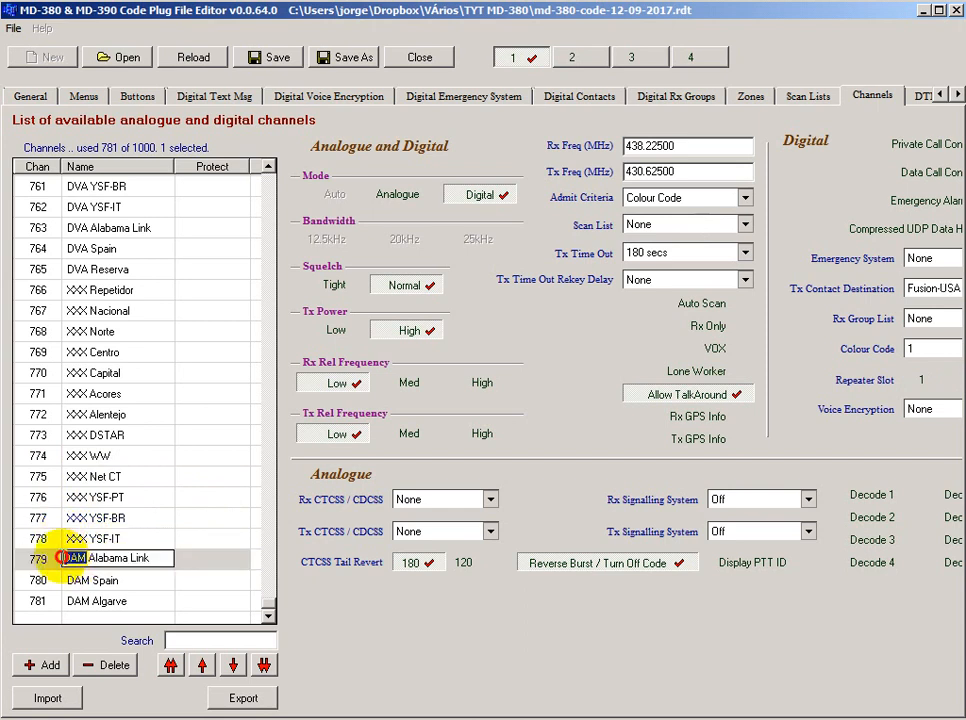
text(XXX)
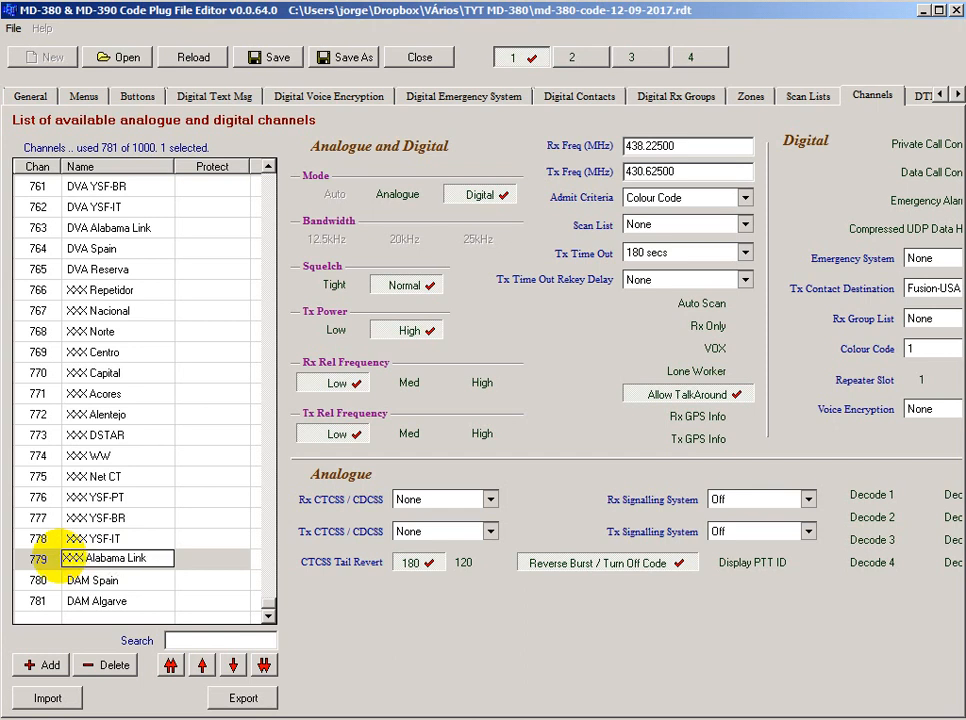
click(85, 583)
click(85, 583)
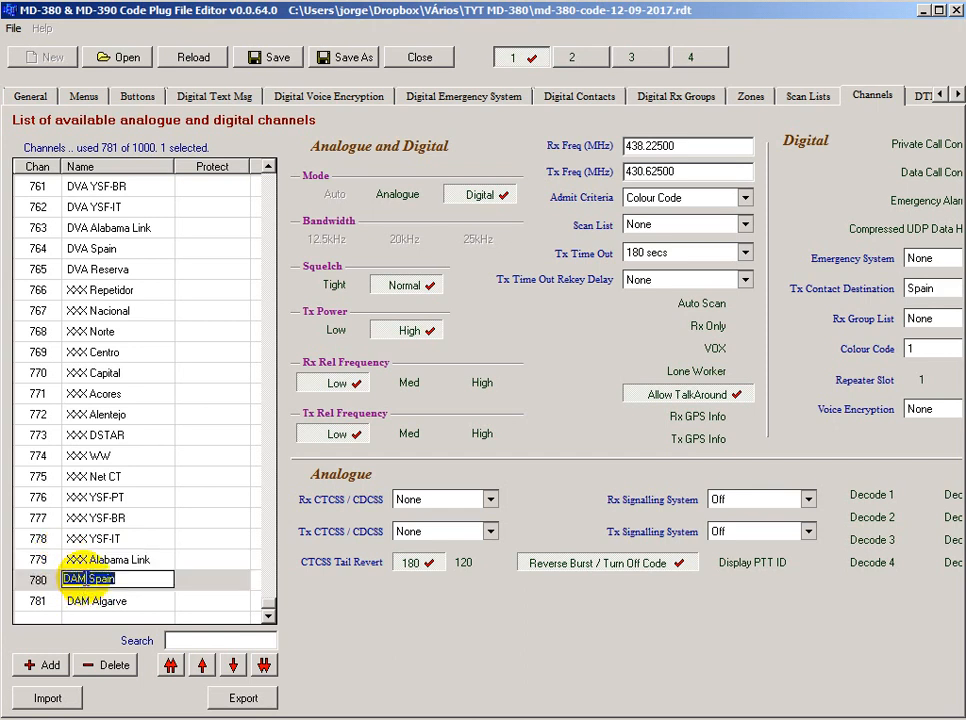
double_click(74, 578)
text(XXX)
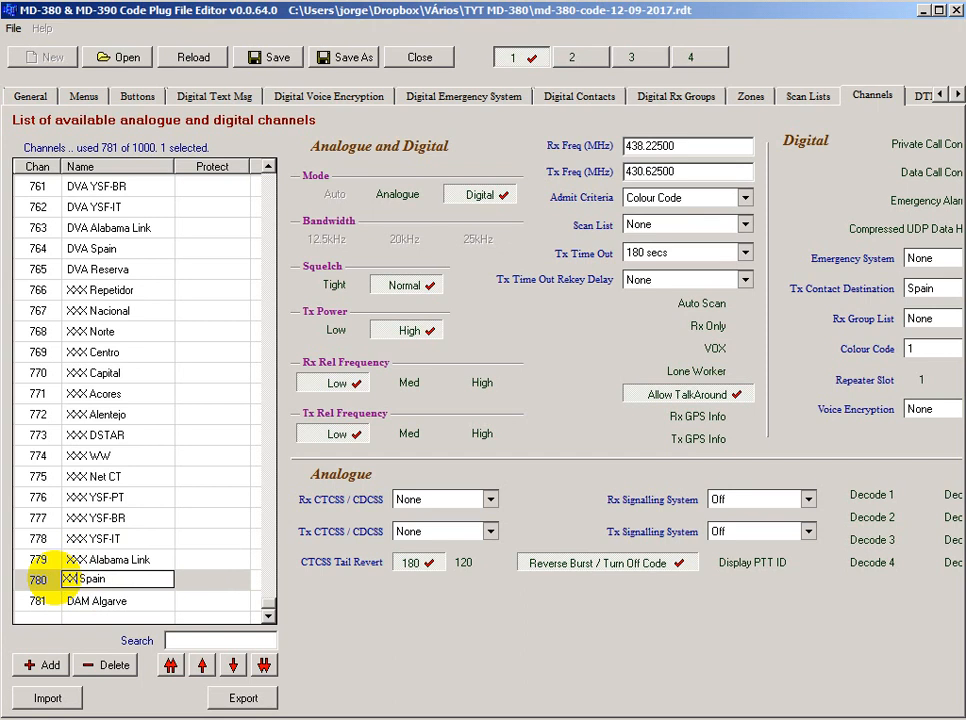
click(78, 601)
click(82, 601)
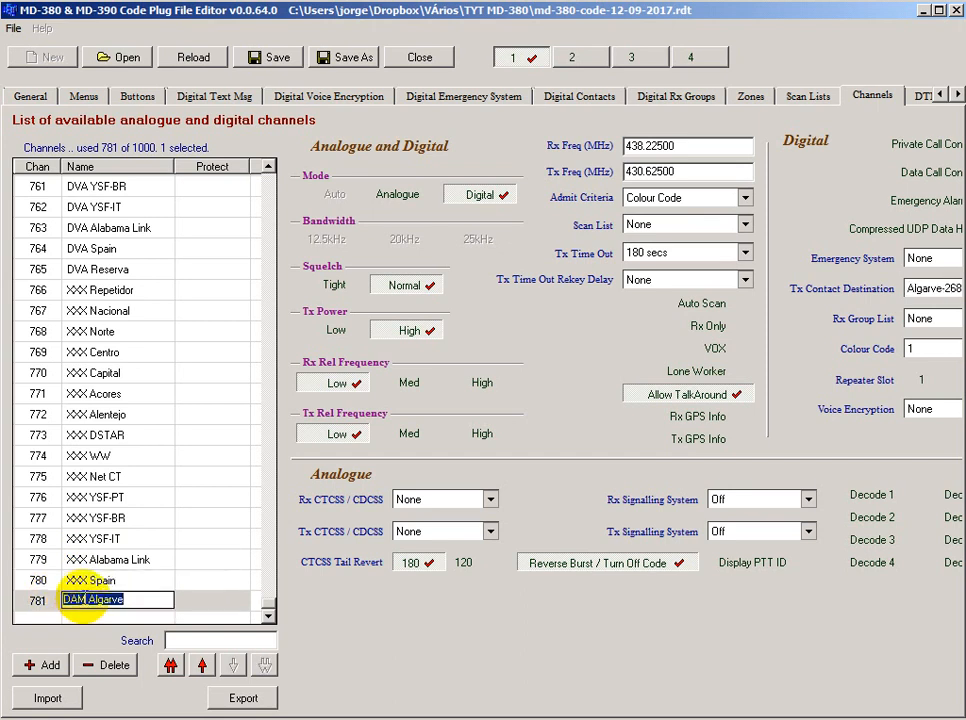
double_click(66, 599)
text(XXX)
key(Return)
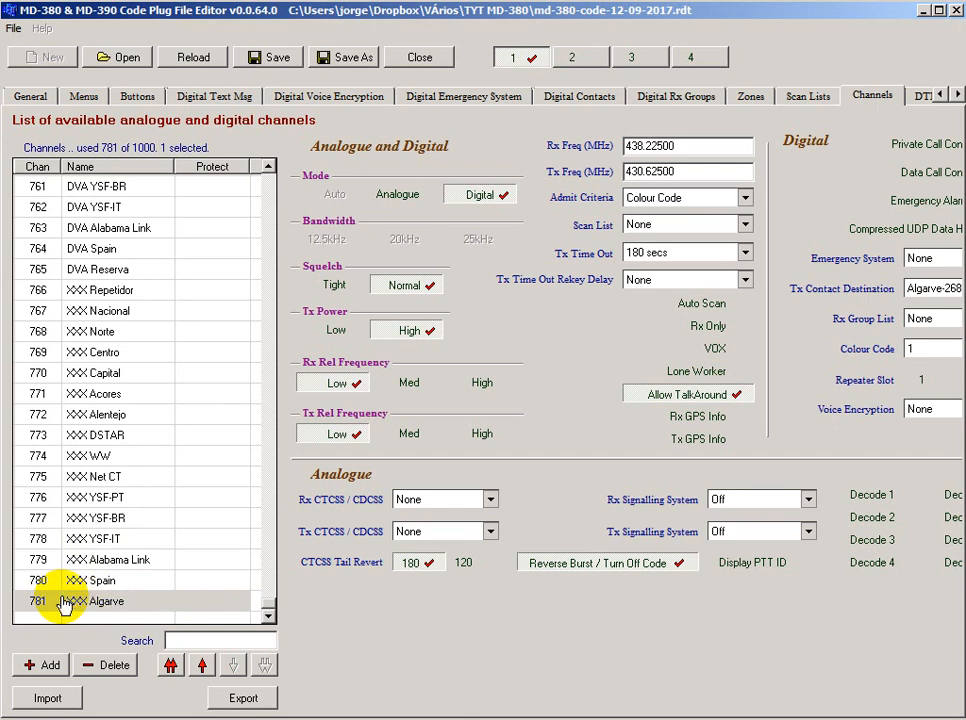
Step: Select channels 766–781 together and set Rx Freq 438.20000 and Tx Freq 430.60000
click(120, 290)
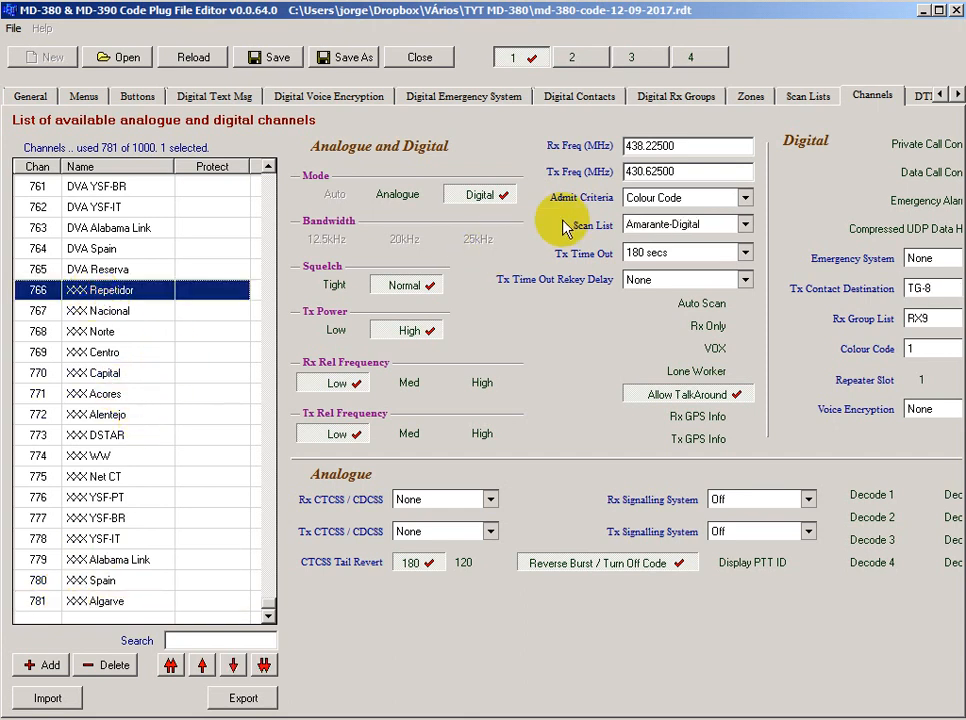
click(651, 146)
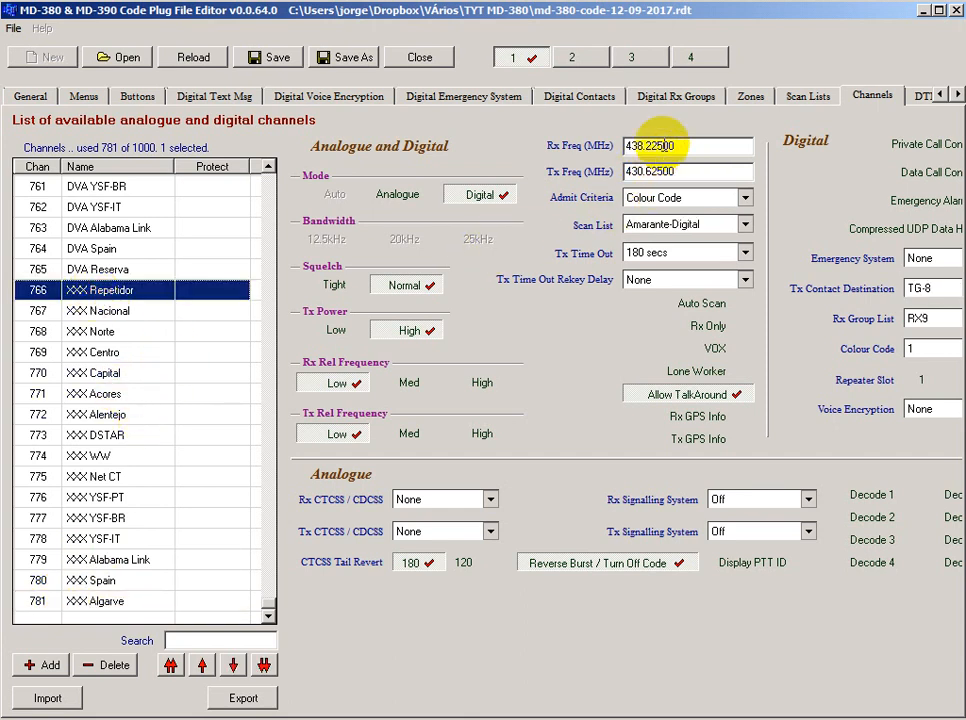
key(Delete)
key(Delete)
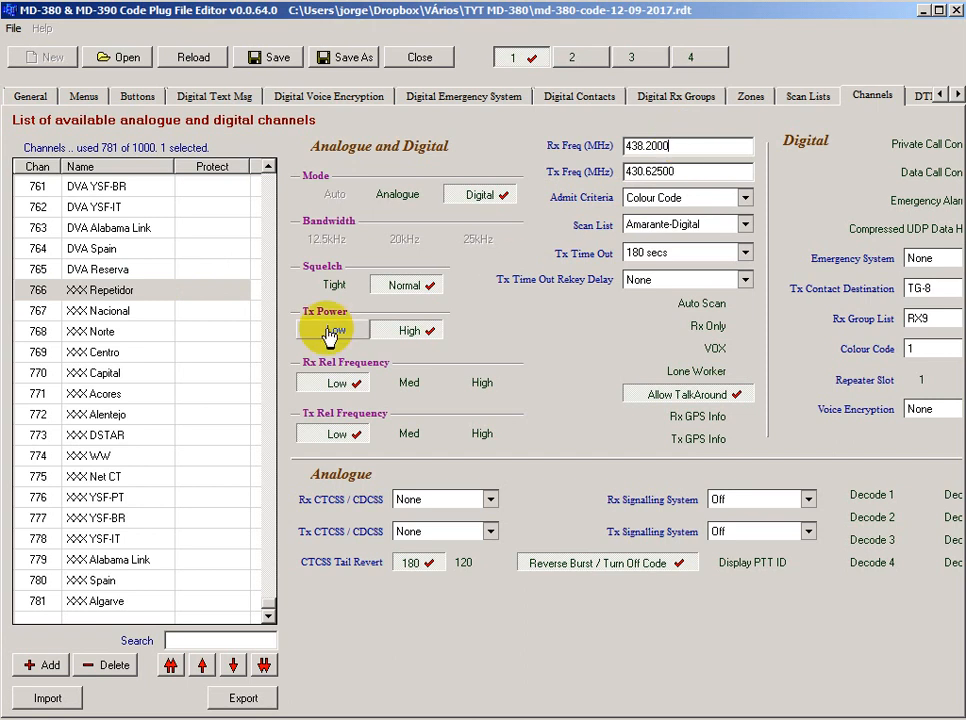
click(136, 310)
click(140, 291)
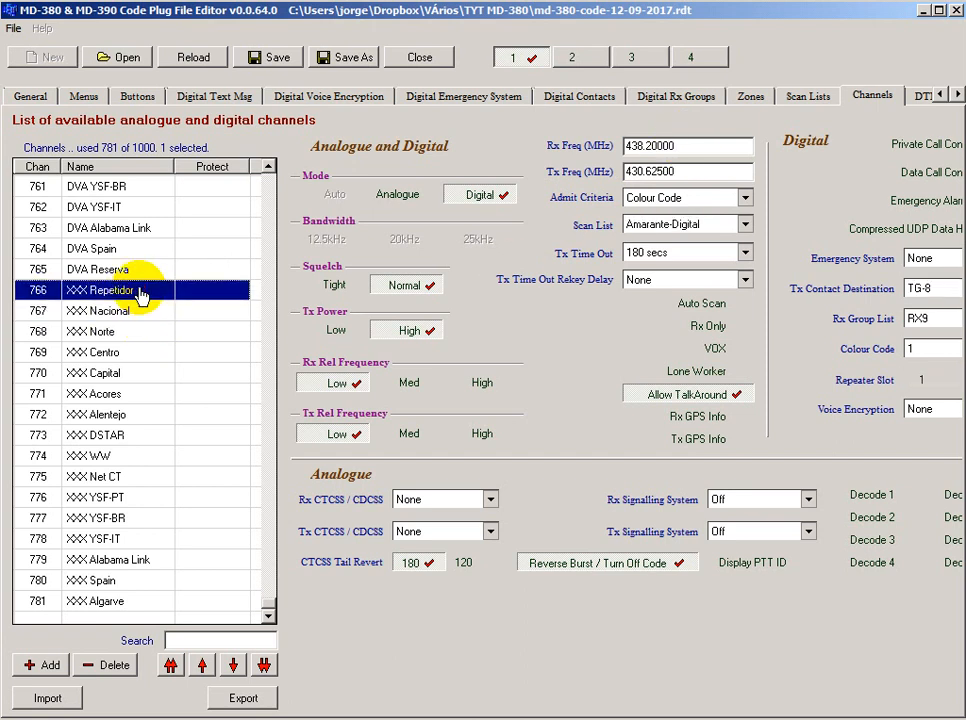
key(shift+Down)
key(shift+Down)
key(shift+Down)
key(shift+Down)
key(shift+Down)
key(shift+Down)
key(shift+Down)
key(shift+Down)
key(shift+Down)
key(shift+Down)
key(shift+Down)
key(shift+Down)
key(shift+Down)
key(shift+Down)
key(shift+Down)
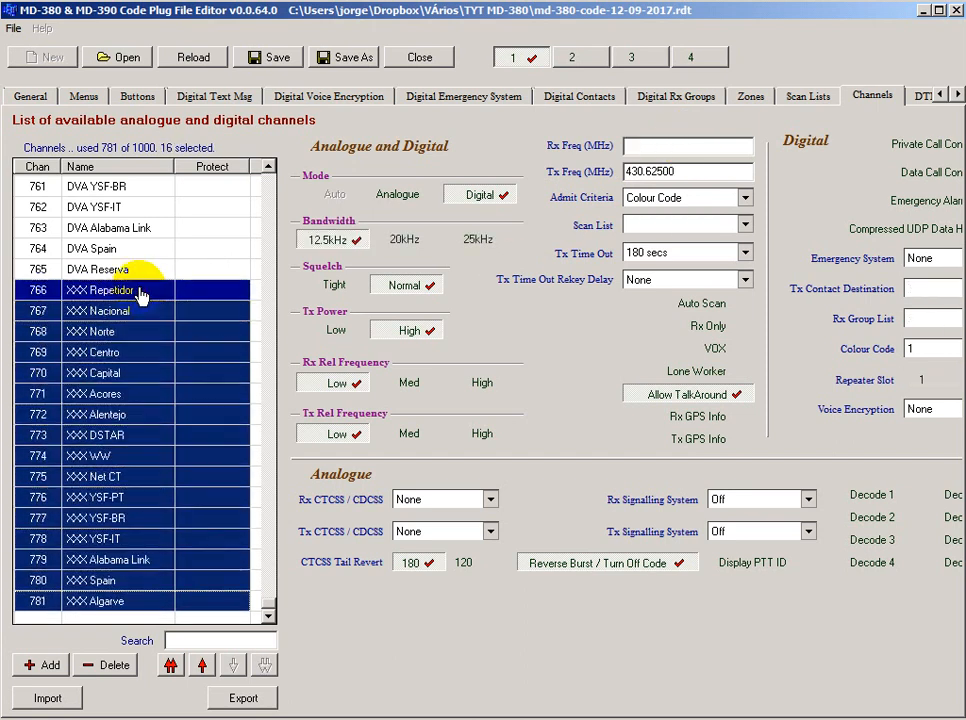
click(651, 148)
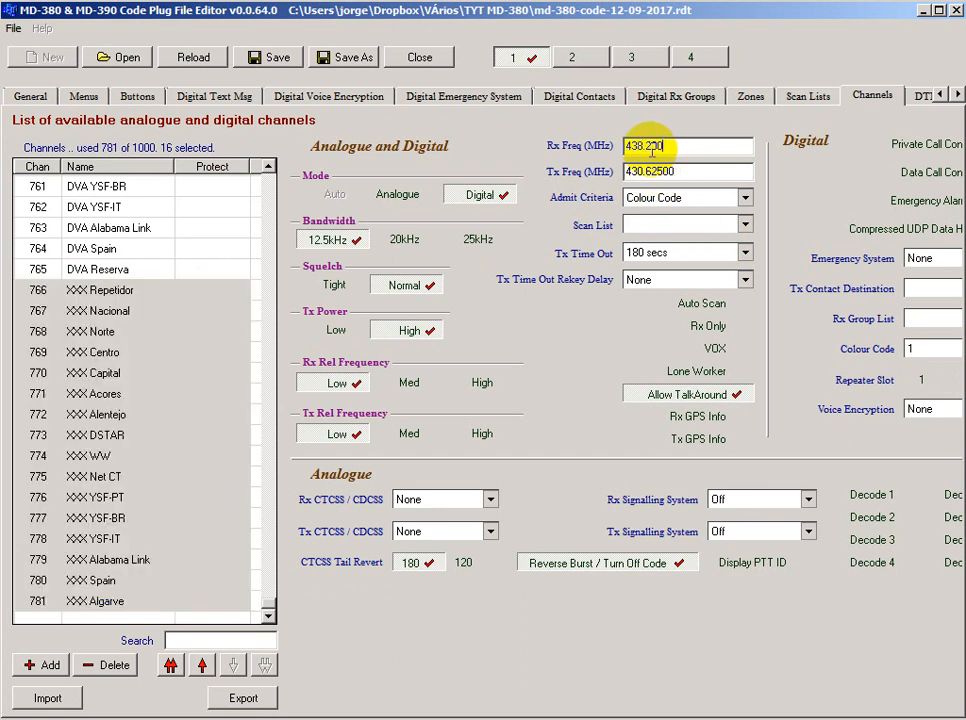
key(Tab)
key(End)
key(Tab)
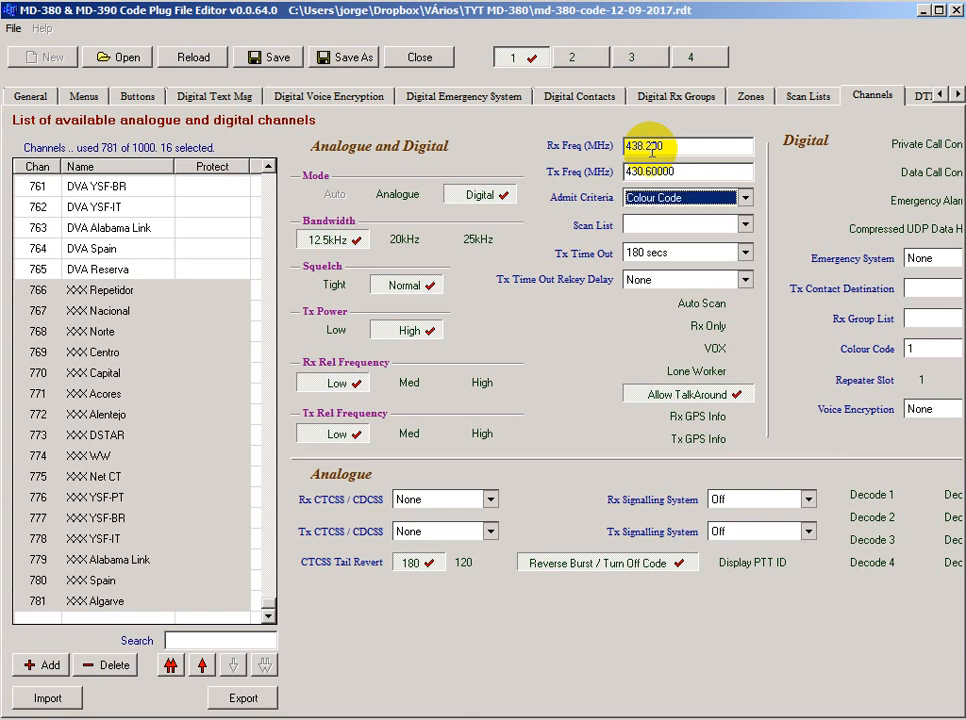
click(682, 147)
click(696, 169)
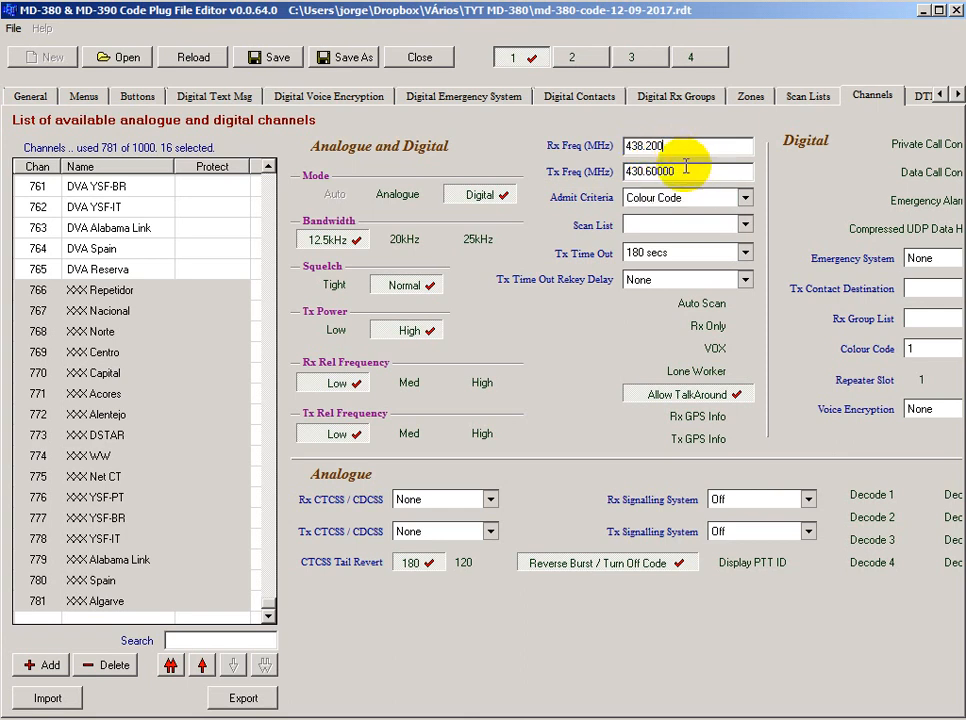
Step: Step through channels 766 to 781 one by one to confirm the new frequencies
click(97, 293)
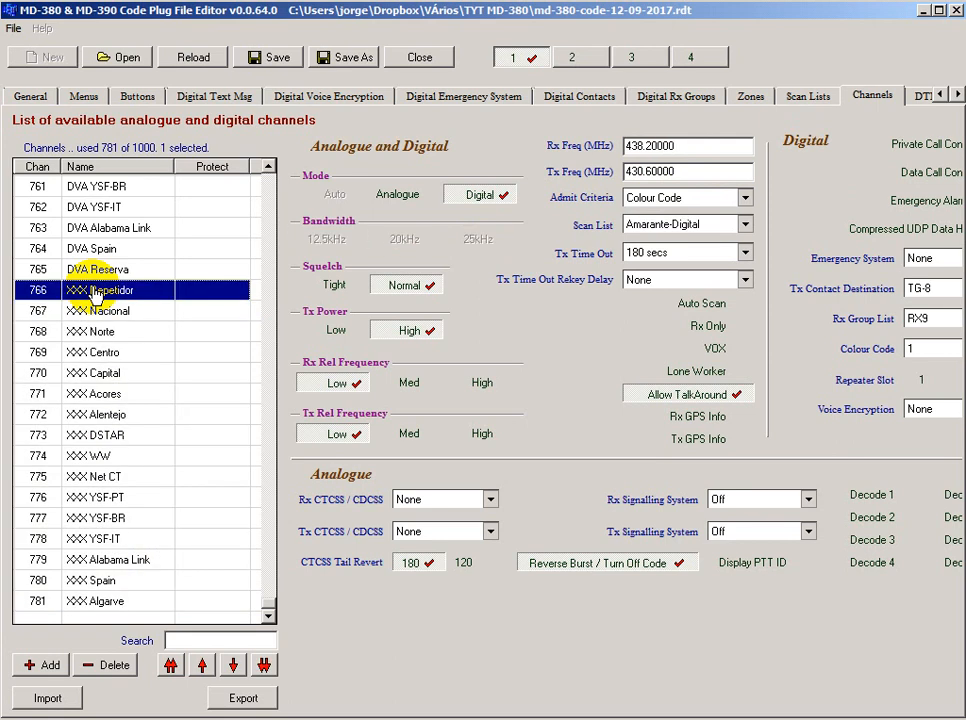
click(105, 601)
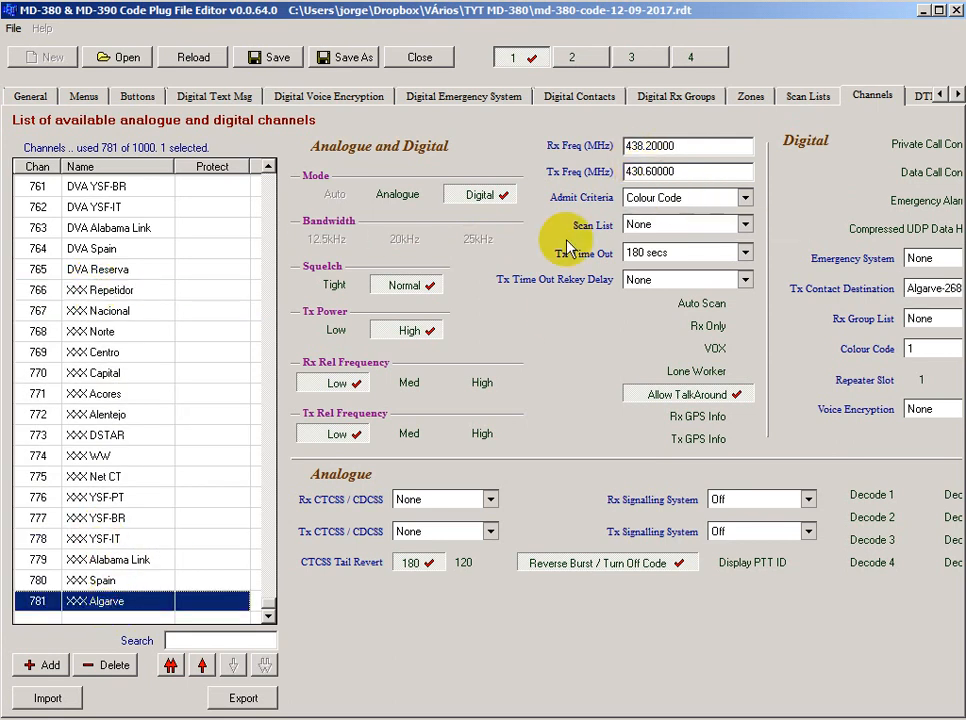
click(108, 292)
click(115, 311)
click(122, 331)
click(130, 352)
click(142, 375)
click(138, 395)
click(140, 415)
click(140, 436)
click(138, 456)
click(140, 477)
click(140, 497)
click(140, 518)
click(140, 540)
click(145, 560)
click(140, 581)
click(140, 601)
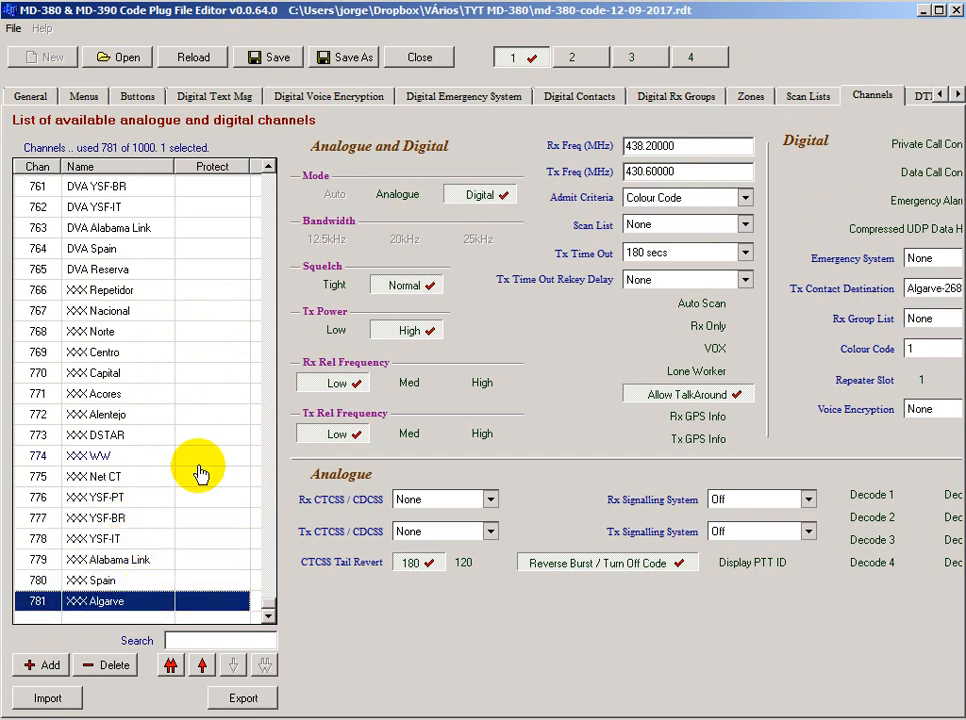
Step: In Zones, add a new zone 55 and name it XXX
click(753, 98)
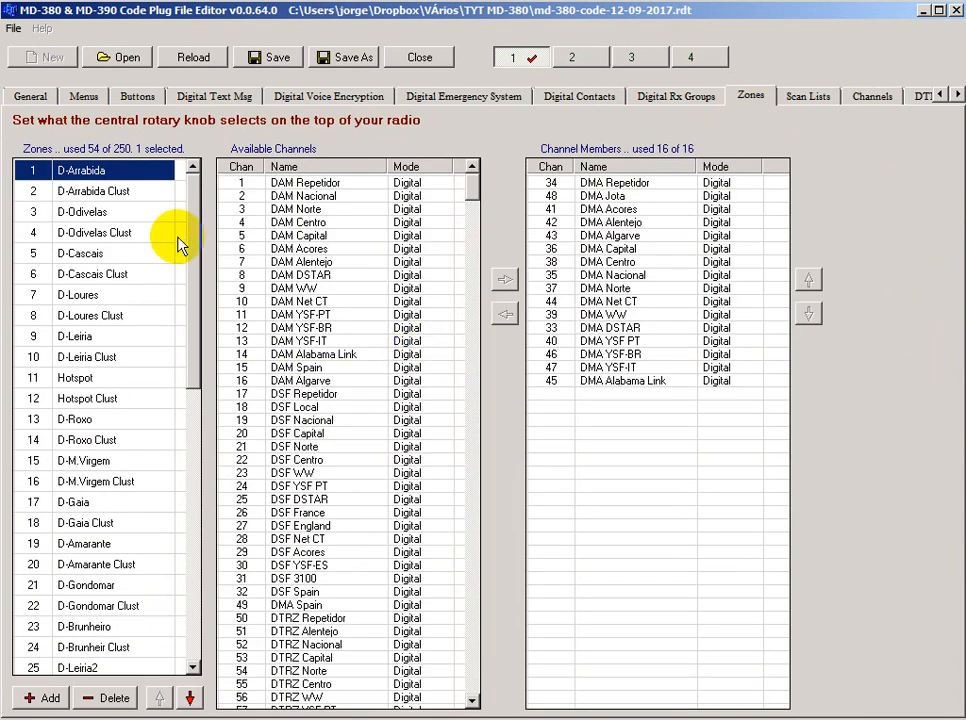
click(24, 697)
click(60, 667)
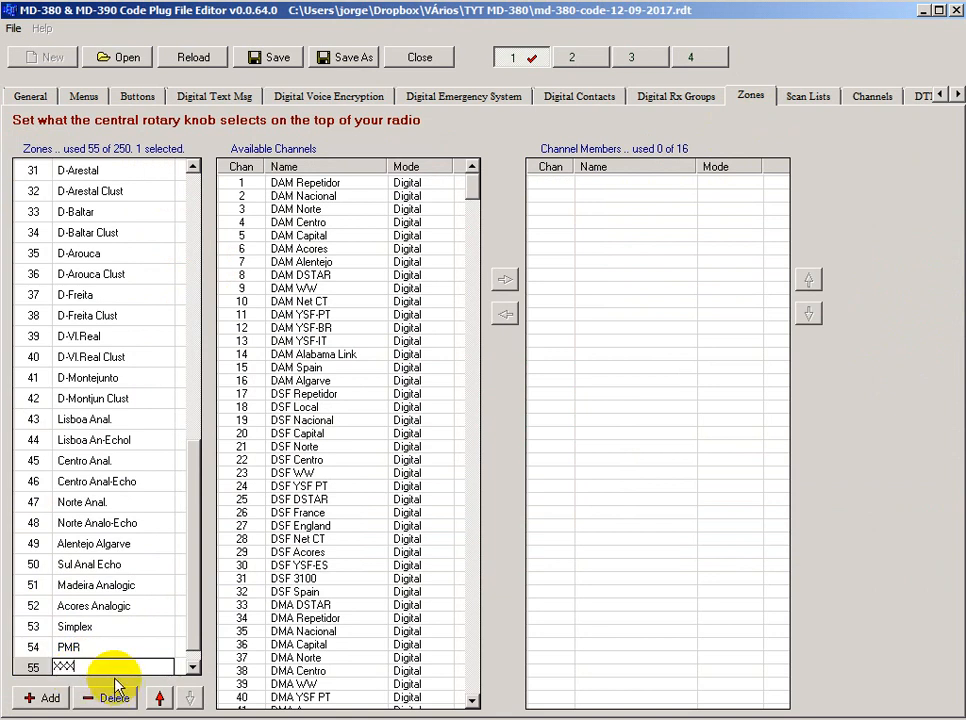
key(Return)
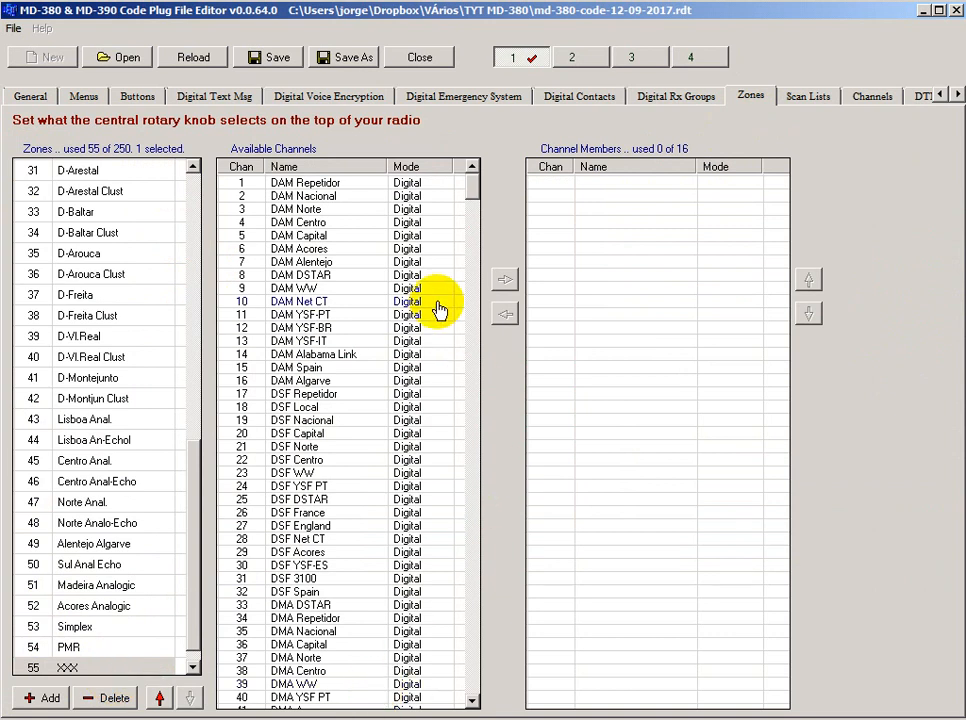
Step: Add channels 766–781 from Available Channels to zone XXX, then add zone 56
drag(471, 187, 464, 694)
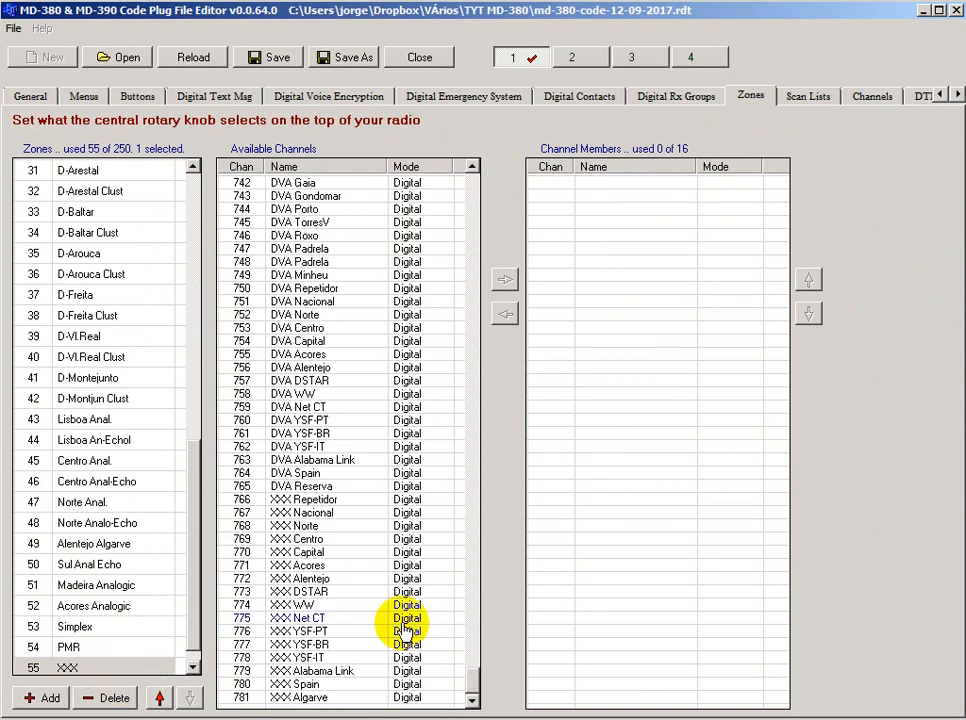
drag(314, 500, 314, 700)
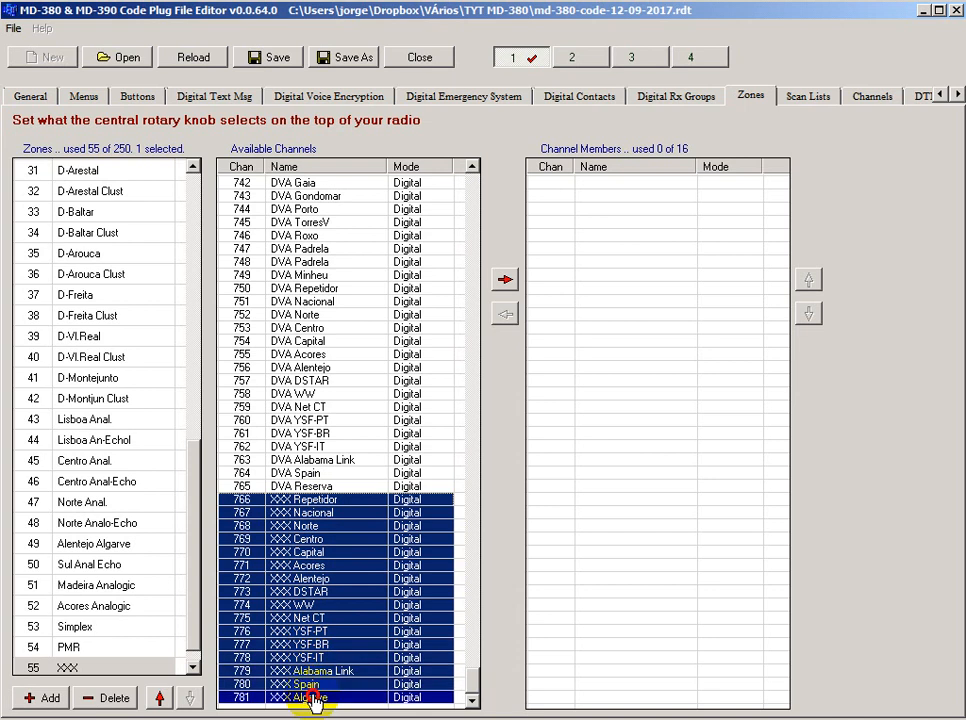
click(503, 281)
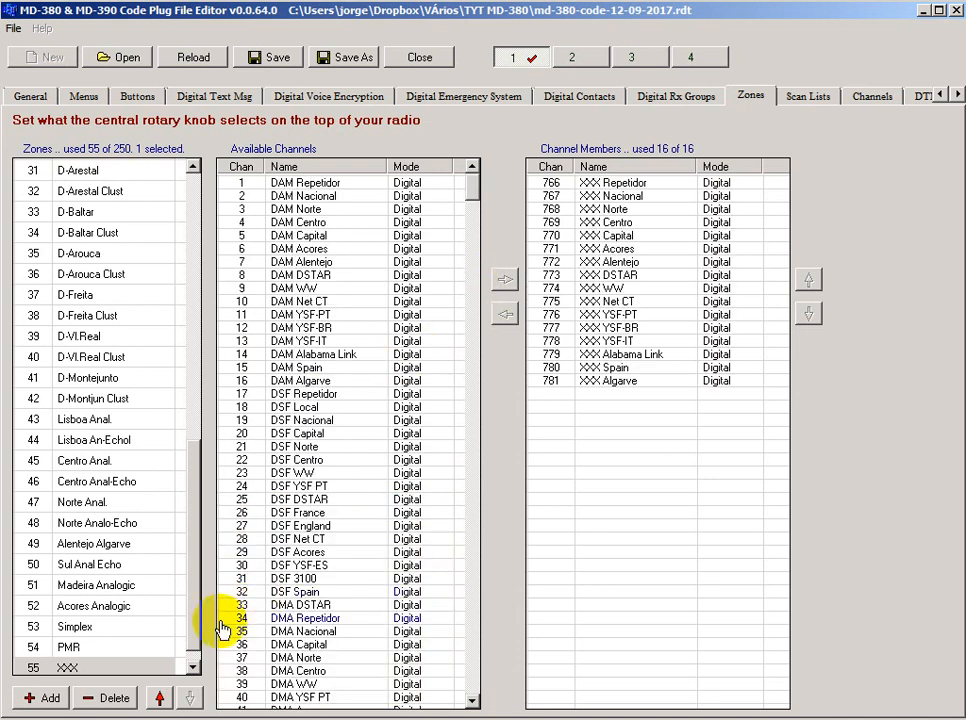
click(43, 697)
click(67, 667)
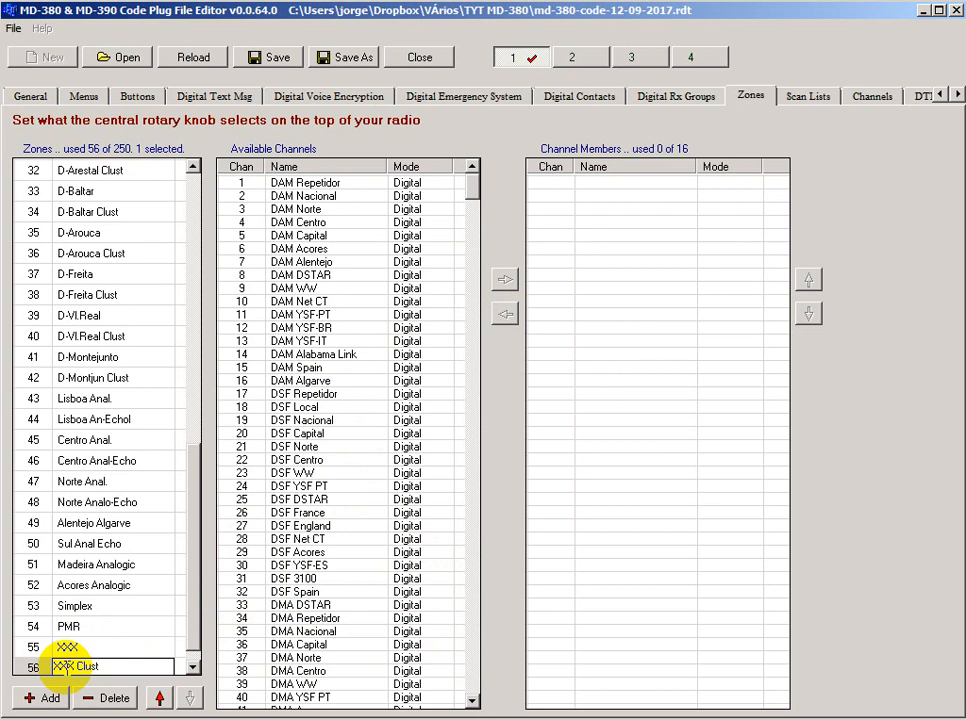
Step: Name the new zone 56 'XXX Clust'
key(Return)
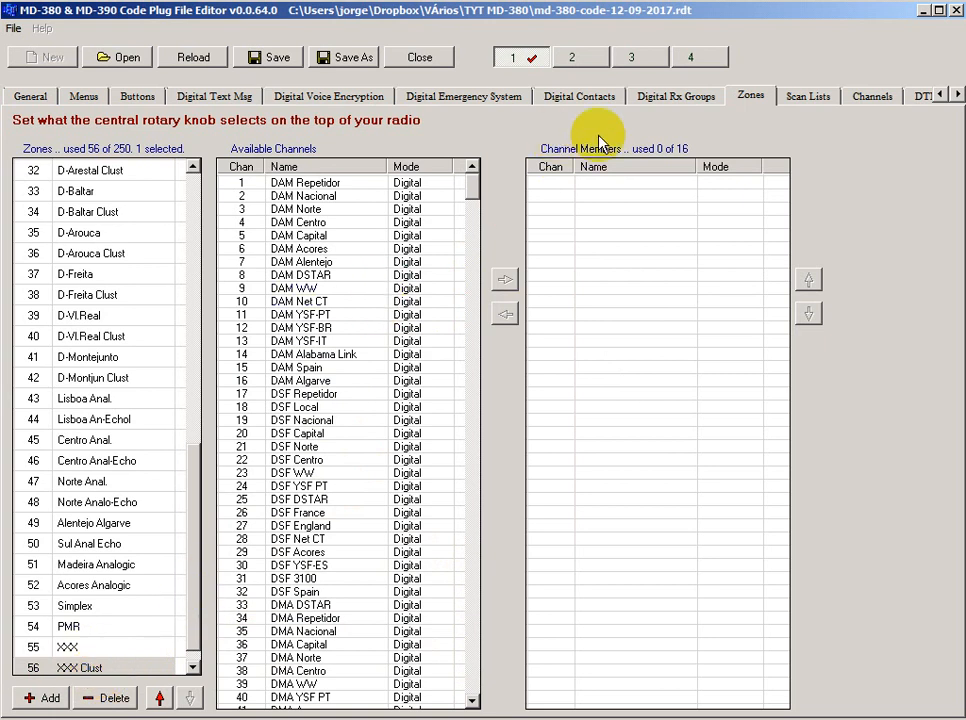
click(860, 99)
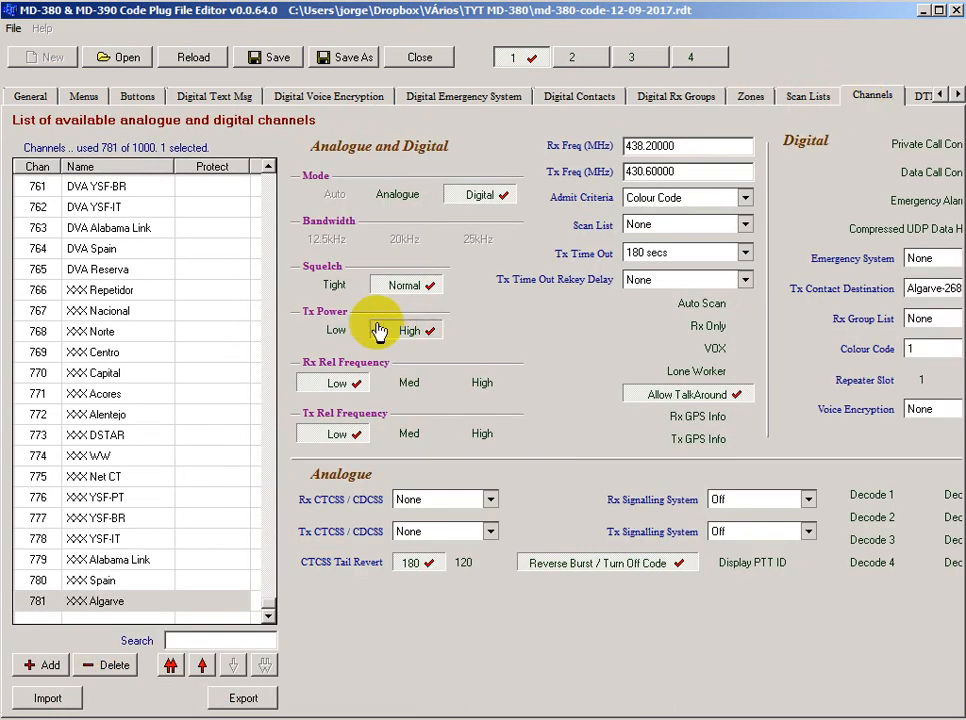
drag(265, 610, 274, 358)
click(195, 335)
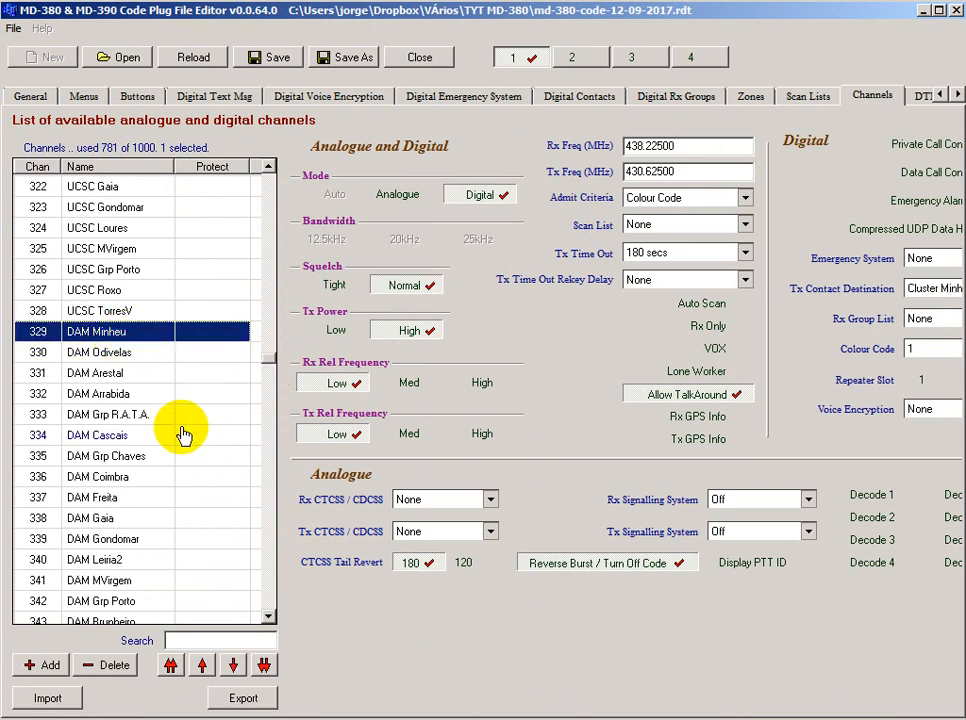
key(shift+Down)
key(shift+Down)
key(shift+Down)
key(shift+Down)
key(shift+Down)
key(shift+Down)
key(shift+Down)
key(shift+Down)
key(shift+Down)
key(shift+Down)
key(shift+Down)
key(shift+Down)
key(shift+Down)
key(shift+Down)
key(shift+Down)
key(shift+Down)
key(shift+Down)
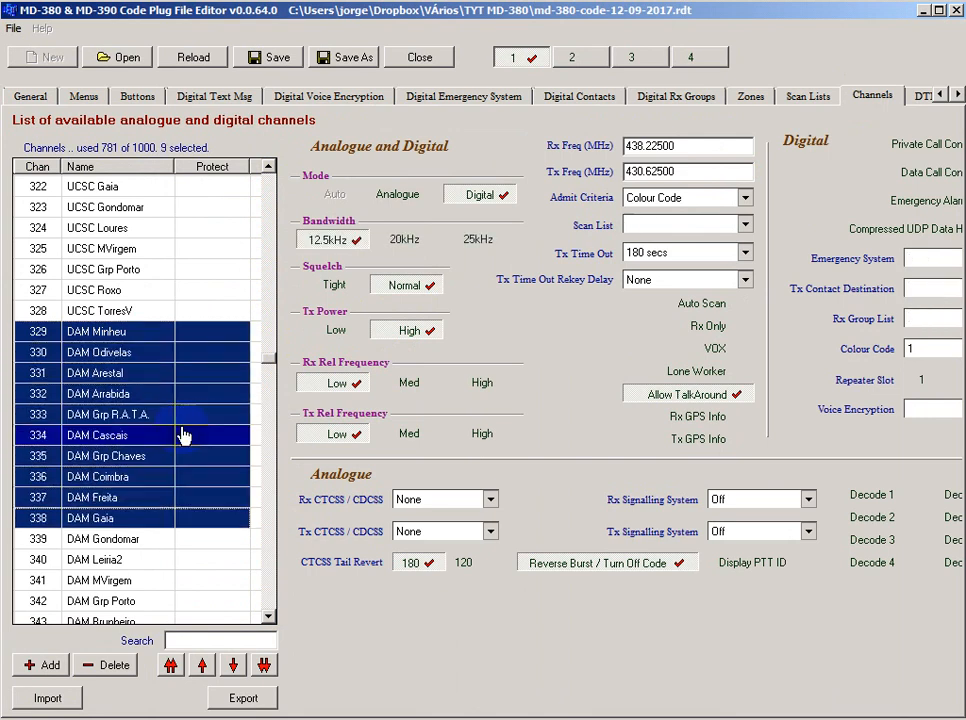
key(shift+Down)
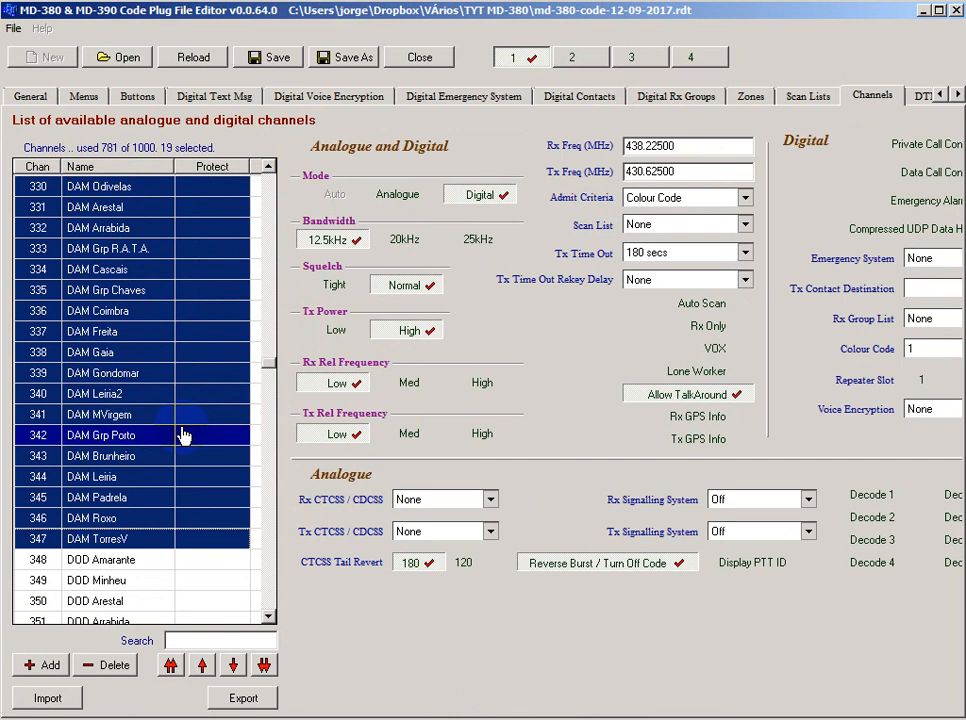
right_click(183, 435)
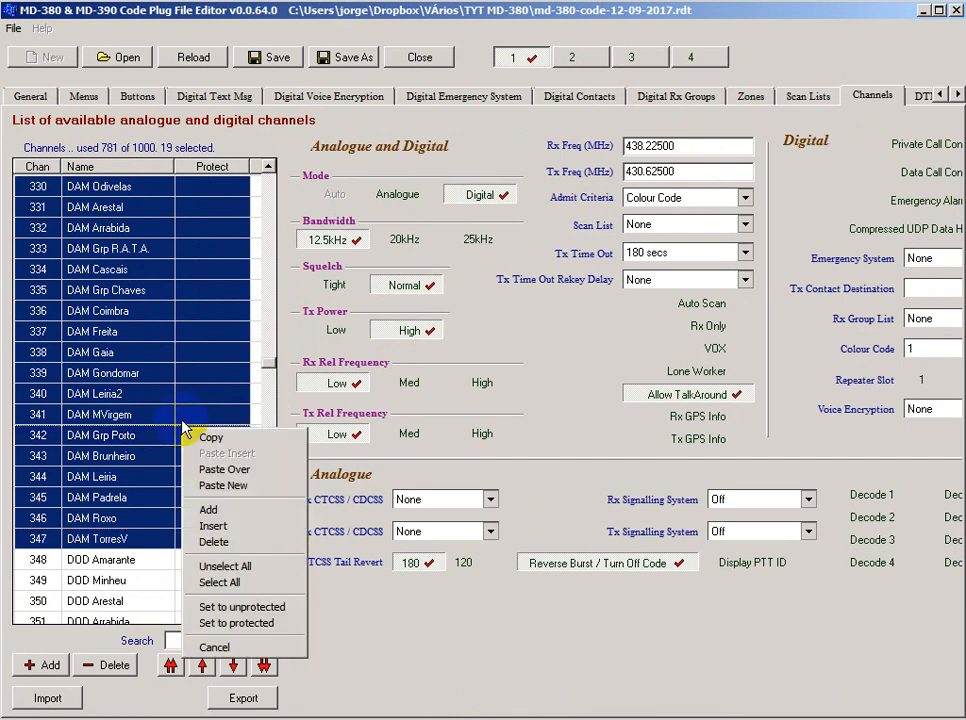
click(200, 440)
right_click(163, 480)
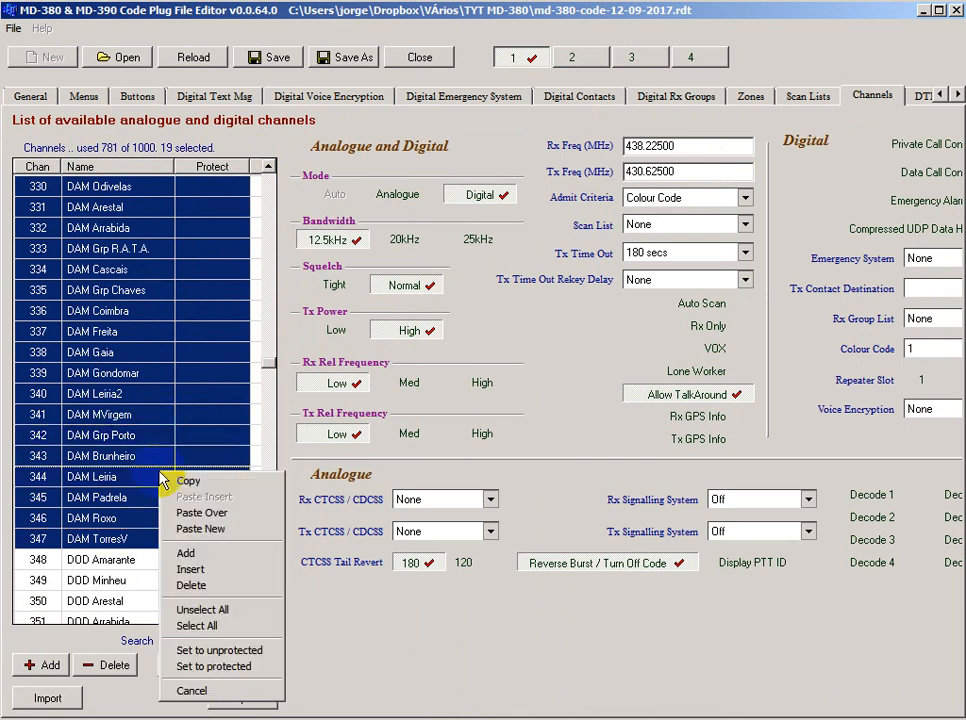
click(200, 528)
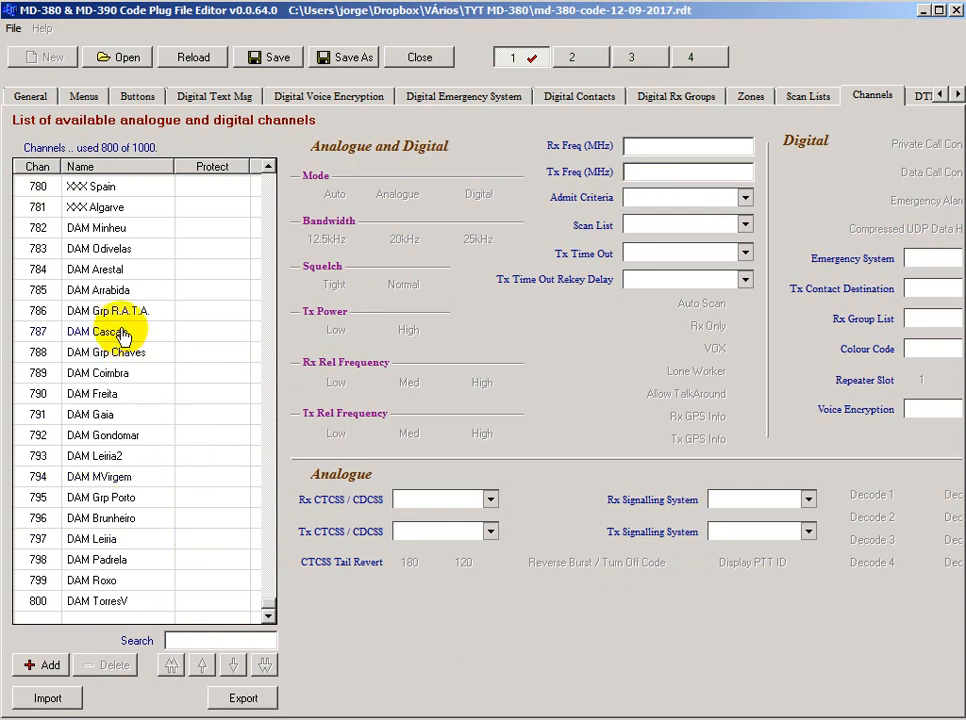
Step: Replace DAM with XXX in channels 782–786, e.g. XXX Odivelas, XXX Arestal, XXX Grp R.A.T.A
double_click(90, 230)
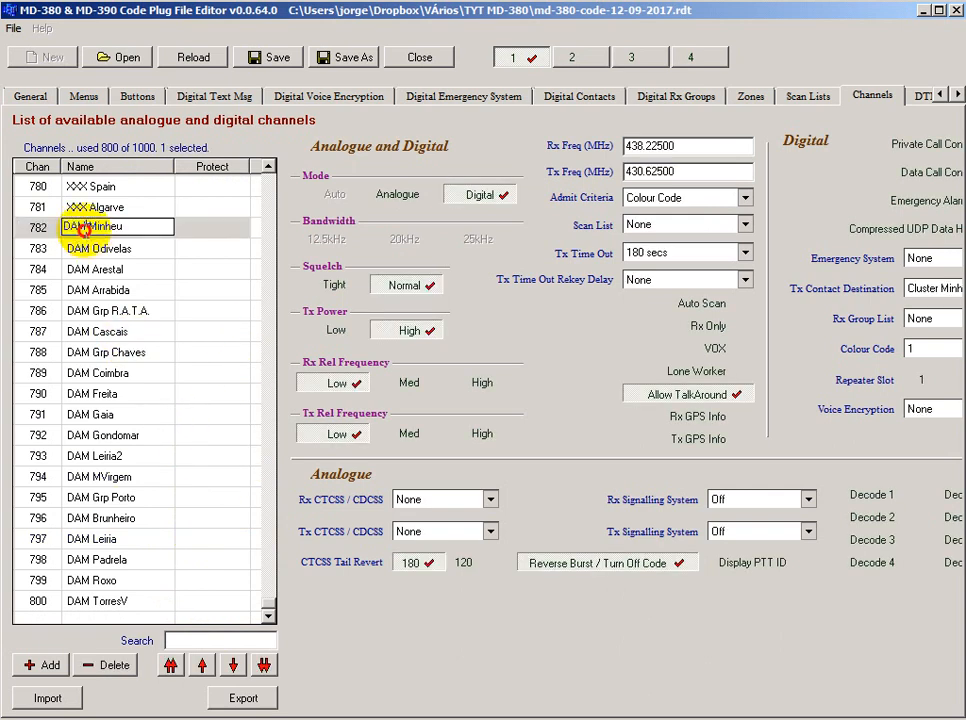
drag(87, 228, 38, 228)
text(X)
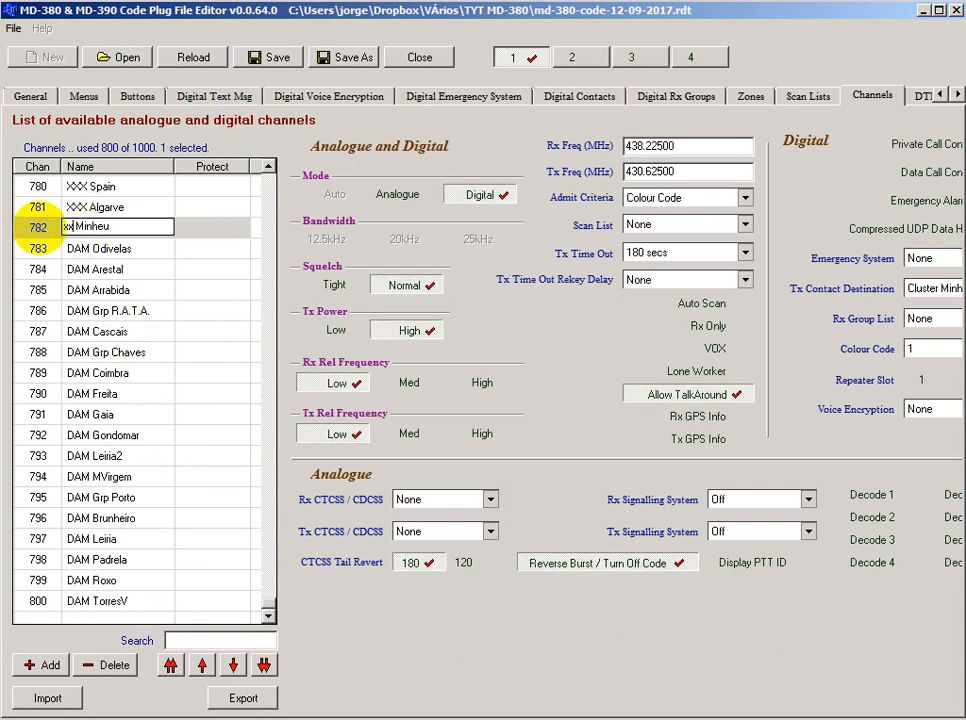
text(xx)
key(Return)
click(85, 249)
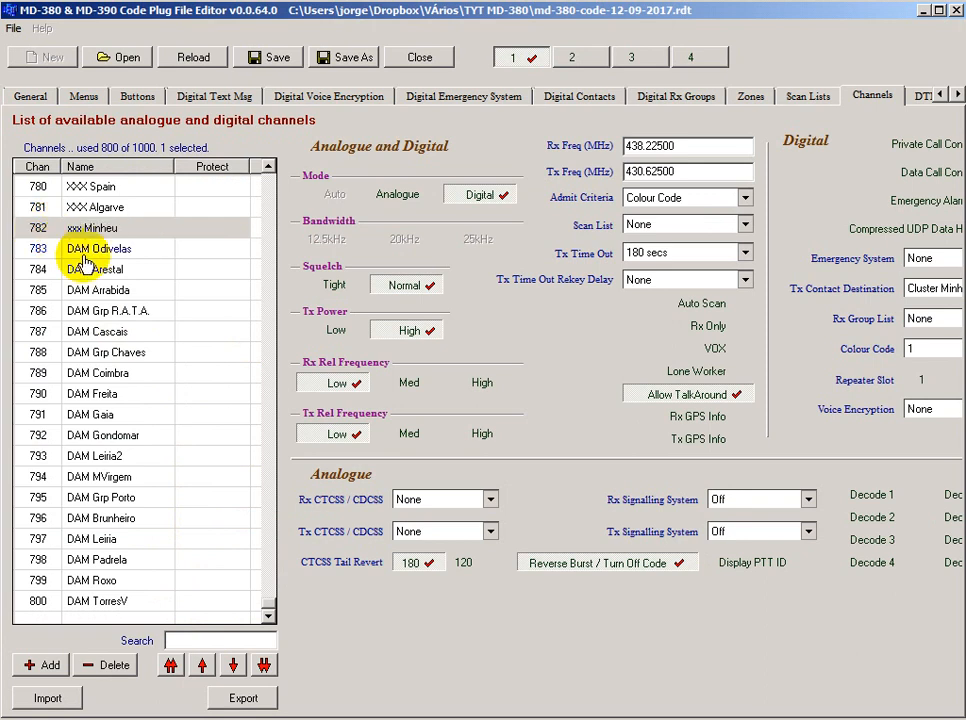
click(86, 250)
key(Left)
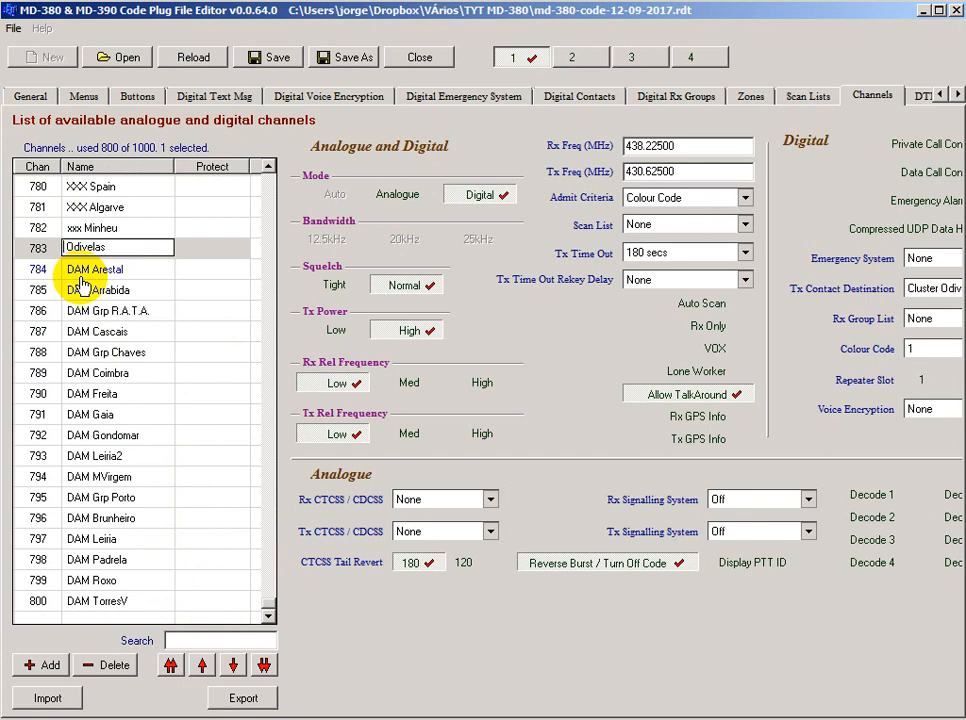
key(Return)
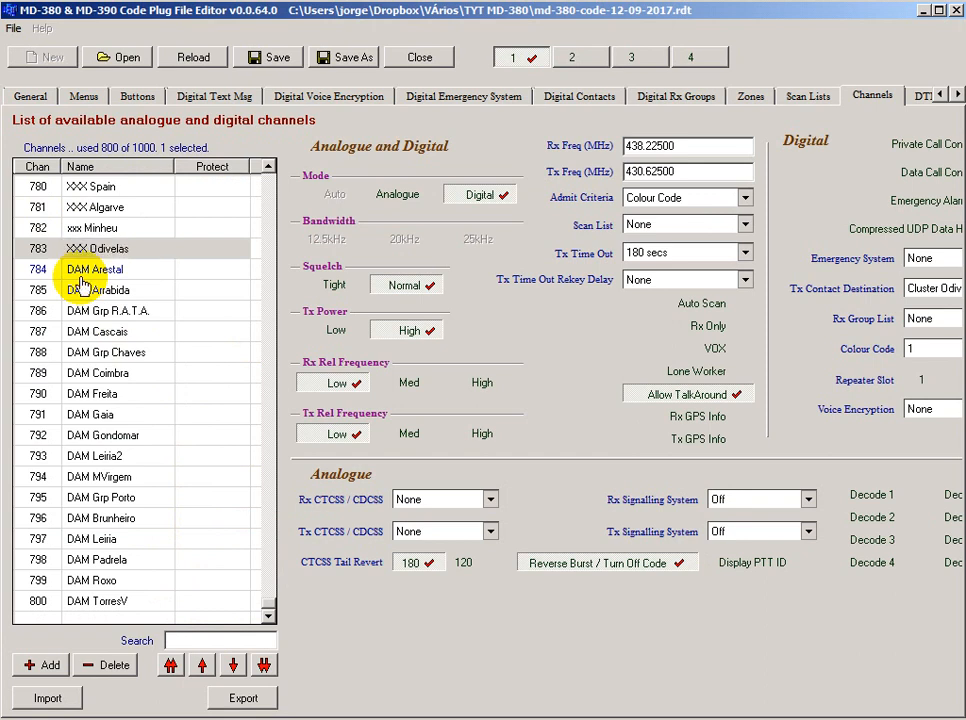
click(84, 276)
click(75, 270)
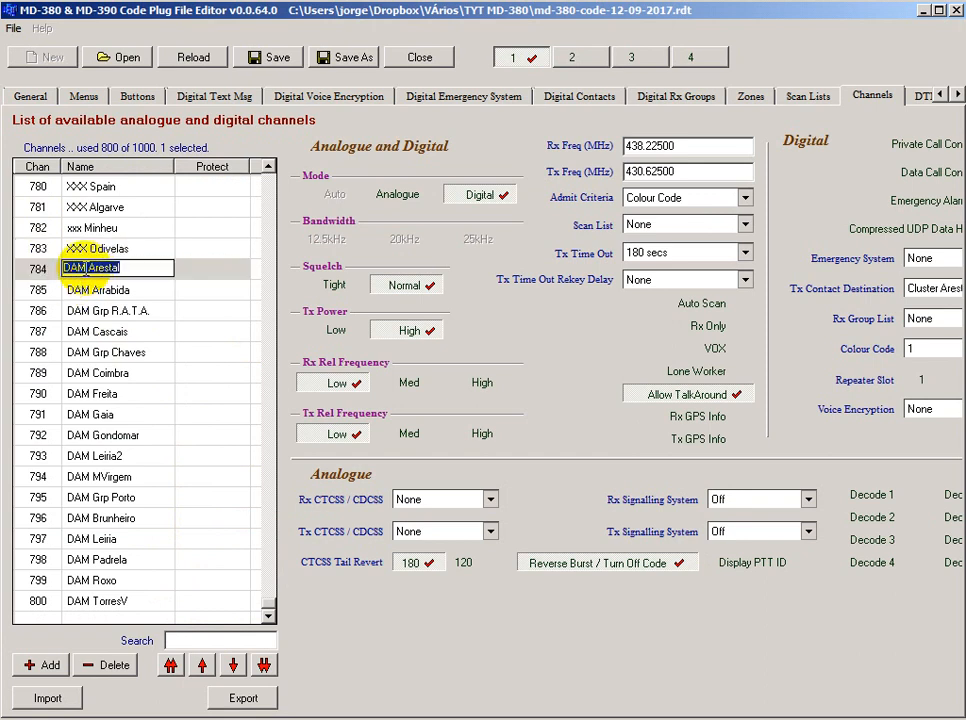
double_click(57, 268)
text(X)
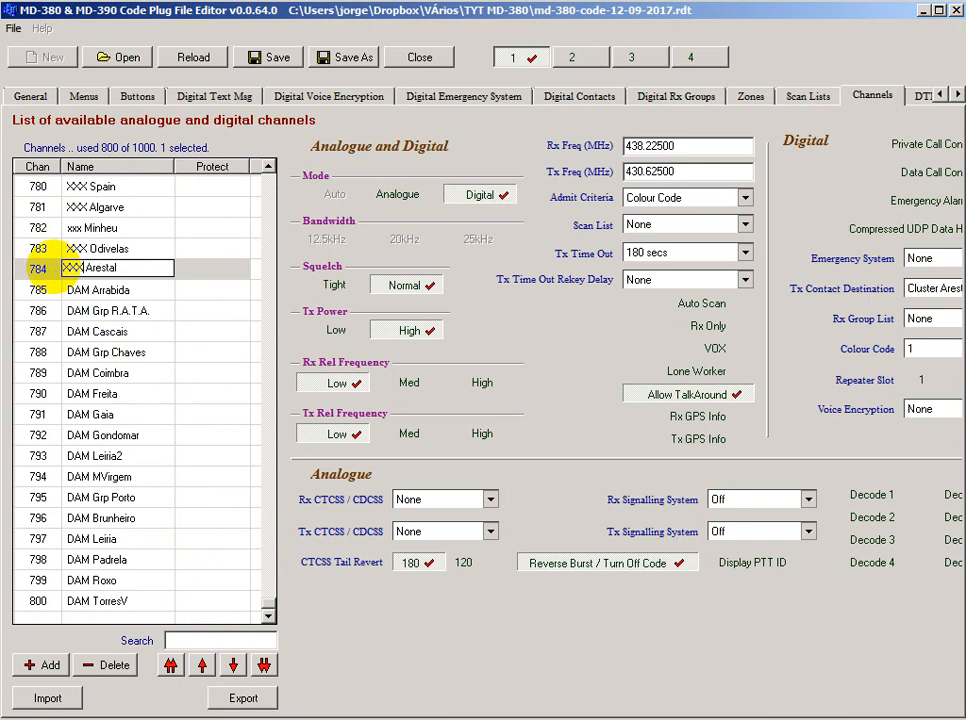
text(XX)
click(40, 289)
double_click(85, 289)
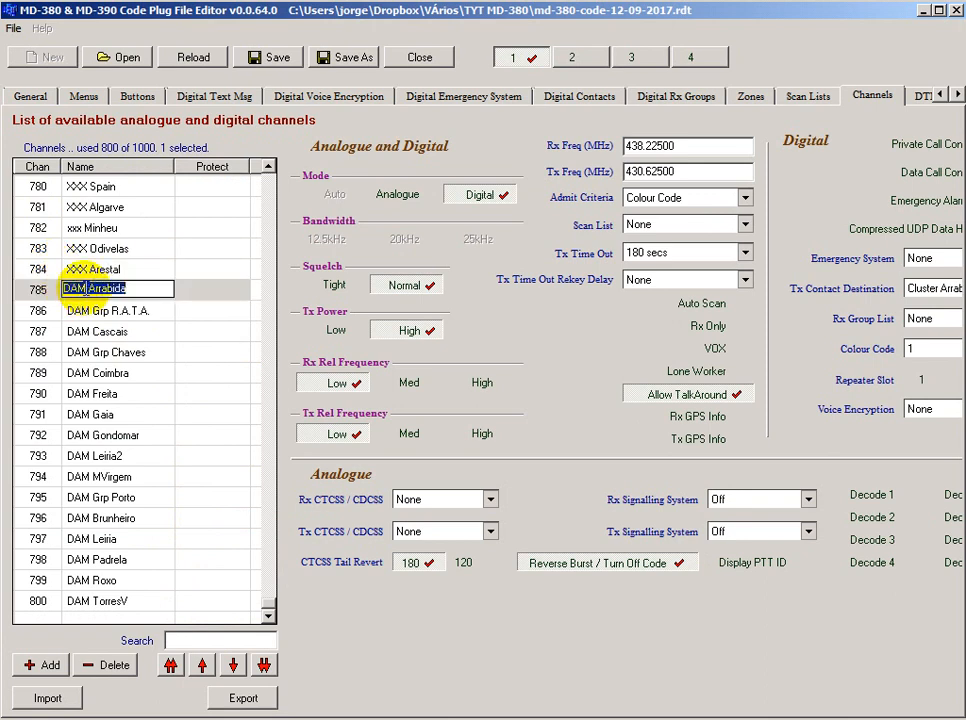
double_click(52, 288)
text(XXX)
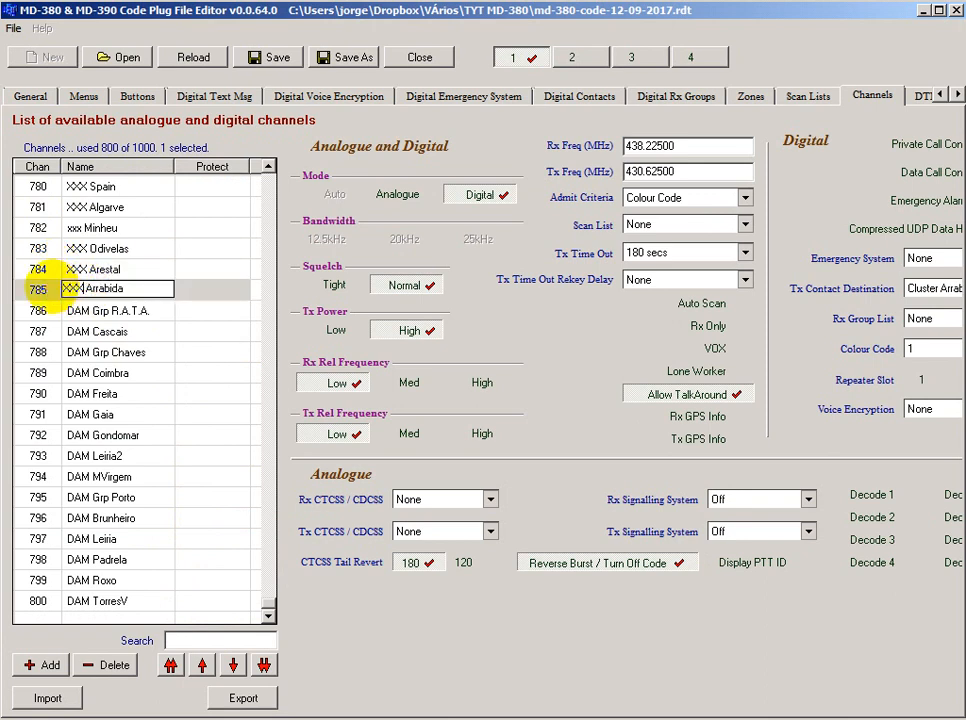
click(42, 311)
click(83, 311)
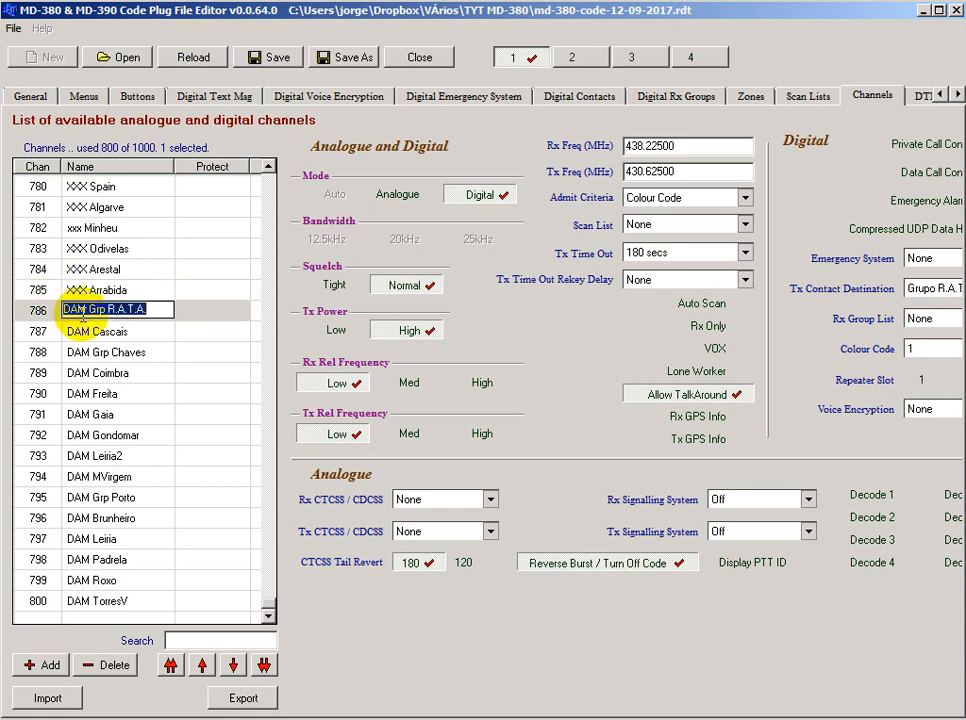
drag(86, 311, 32, 311)
text(XXX)
key(Return)
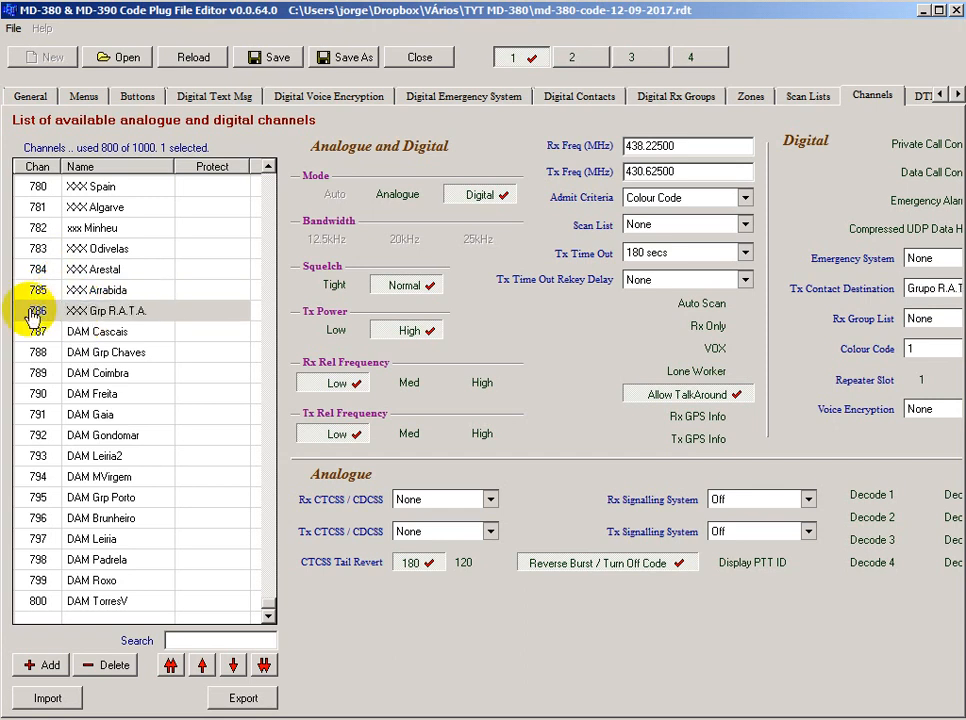
Step: Rename channels 787–793 to XXX Cascais, Grp Chaves, Coimbra, Freita, Gaia, Gondomar and Leiria2
double_click(78, 332)
drag(80, 332, 55, 337)
text(XX)
key(Return)
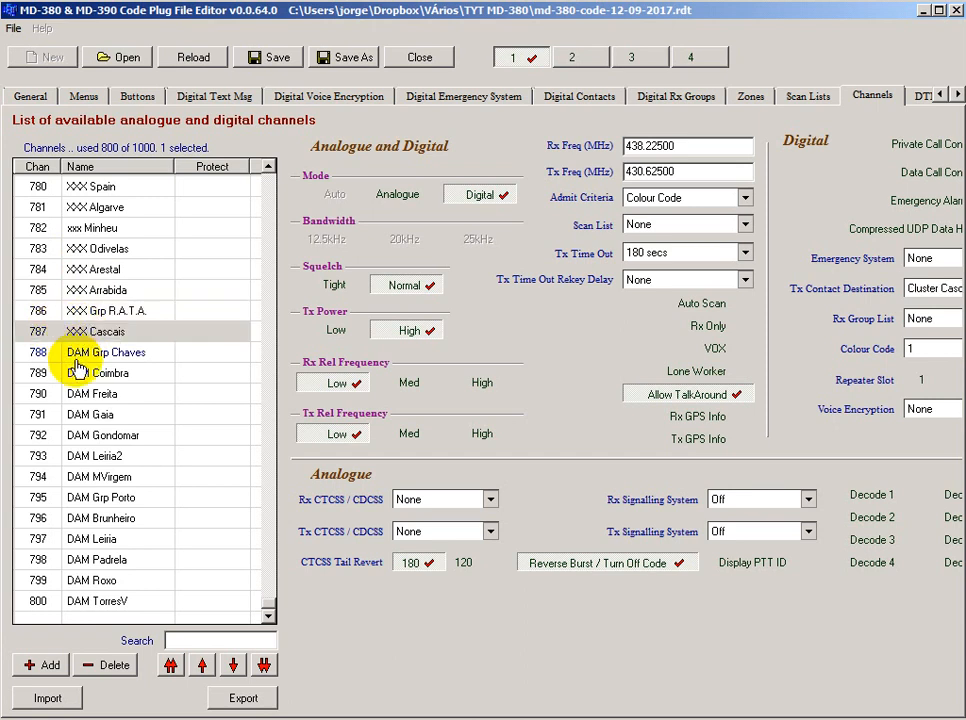
double_click(77, 355)
drag(88, 350, 57, 355)
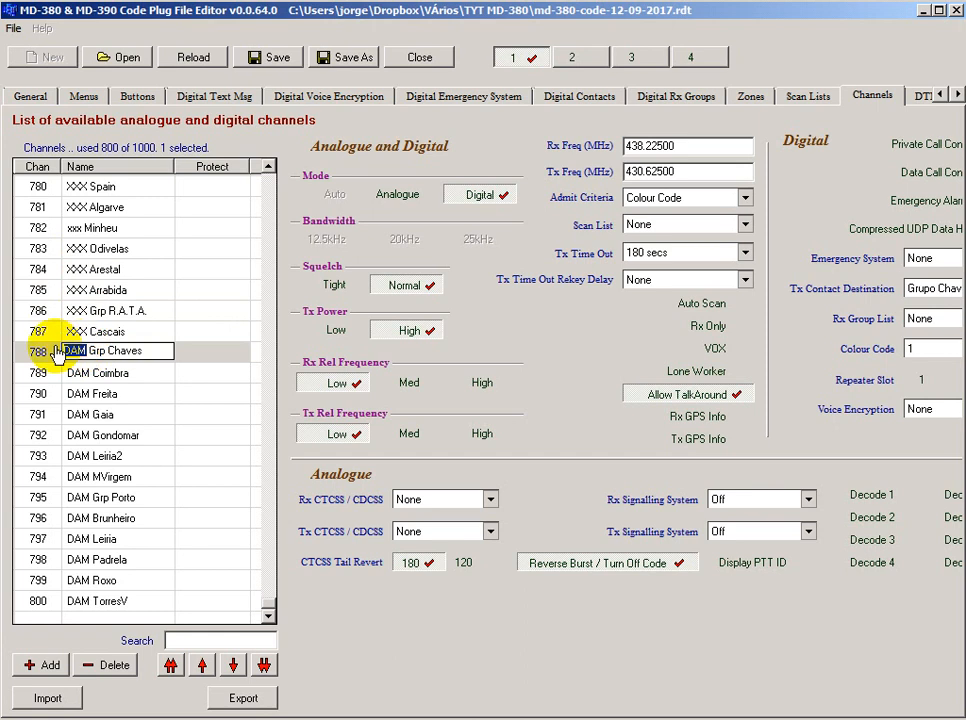
text(XXX)
key(Return)
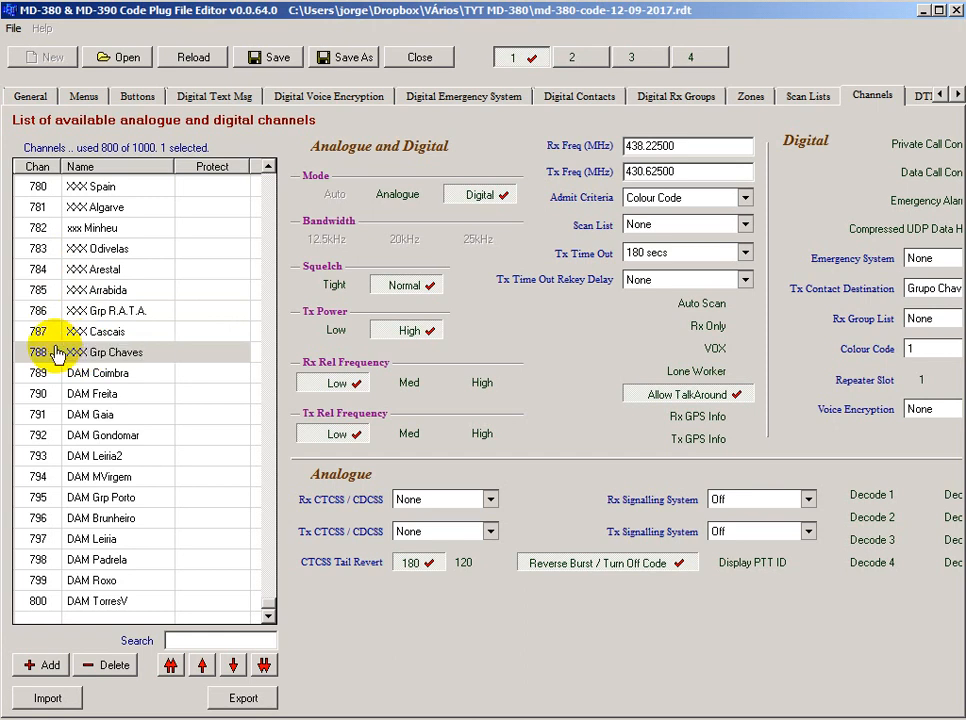
double_click(78, 373)
drag(78, 368, 58, 375)
text(X)
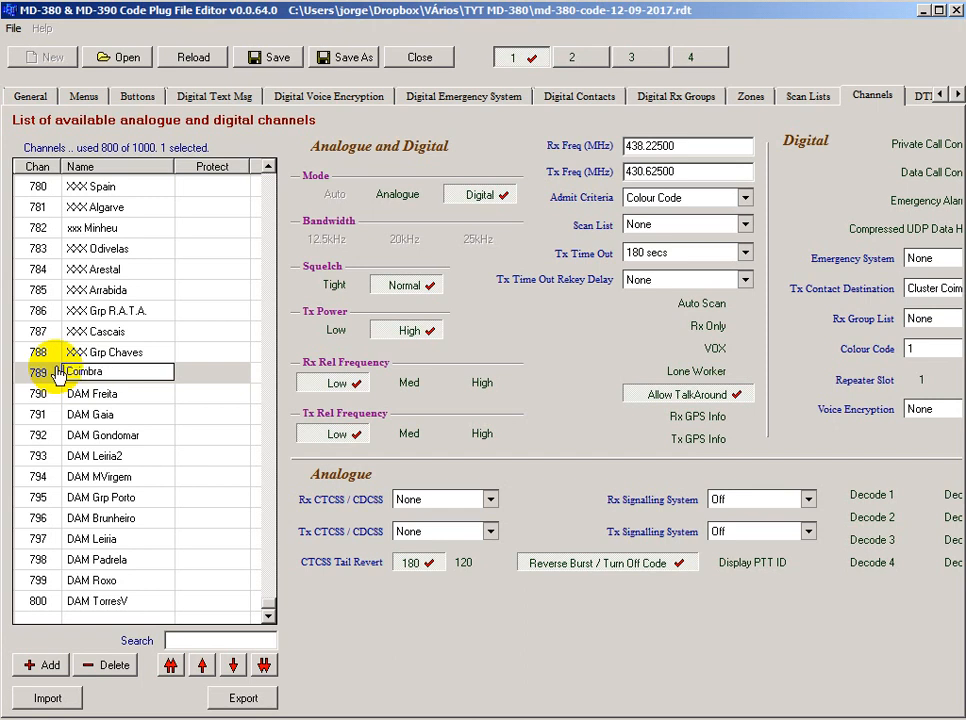
key(Return)
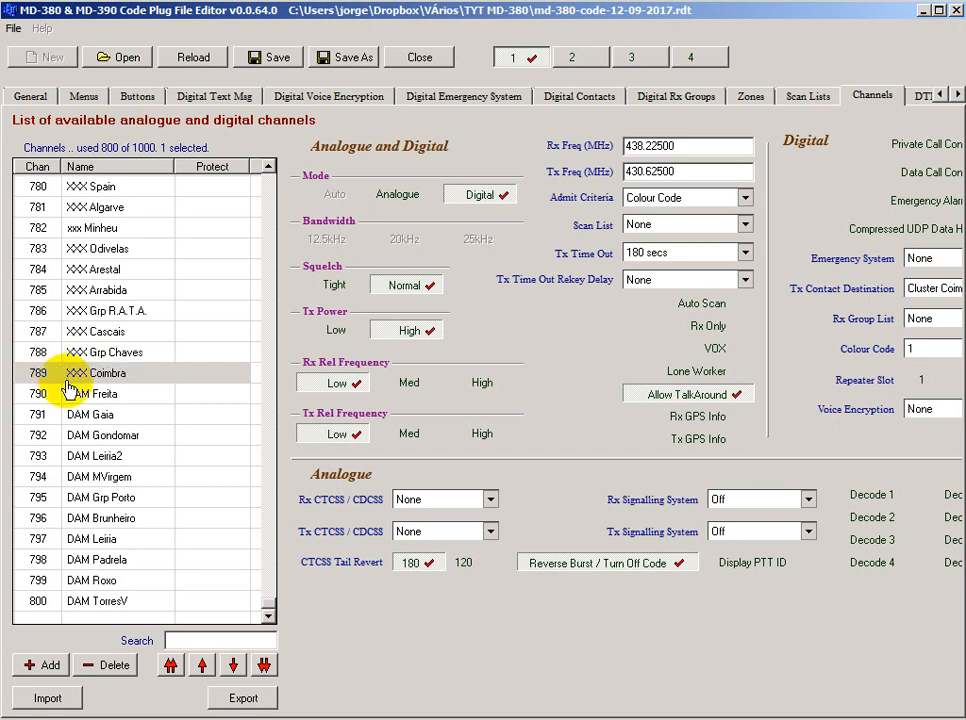
double_click(78, 394)
drag(82, 393, 56, 398)
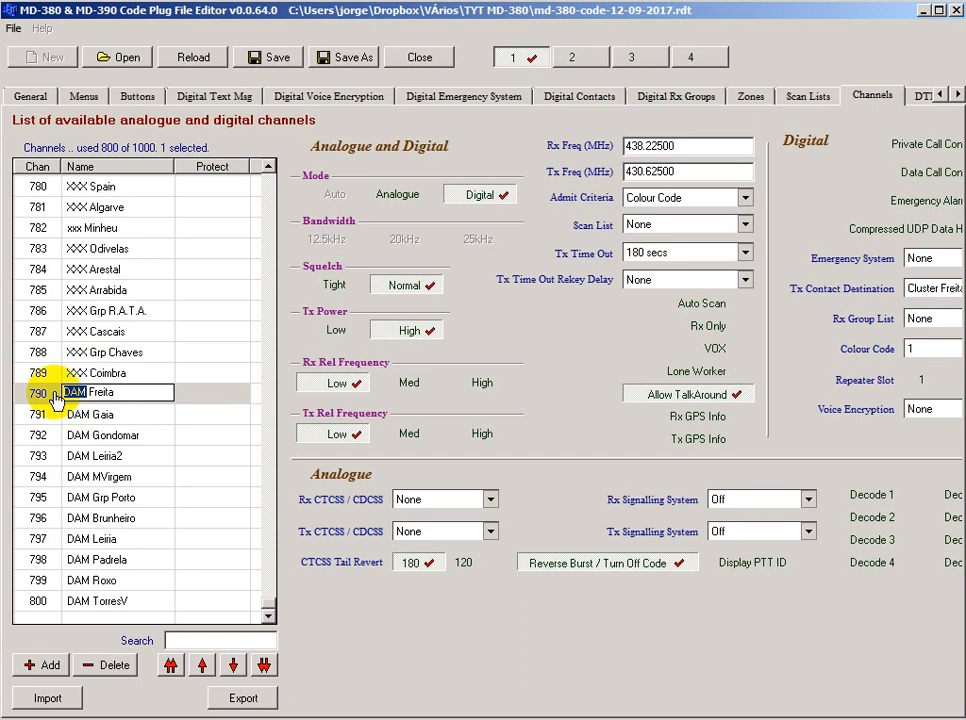
text(XXX)
key(Return)
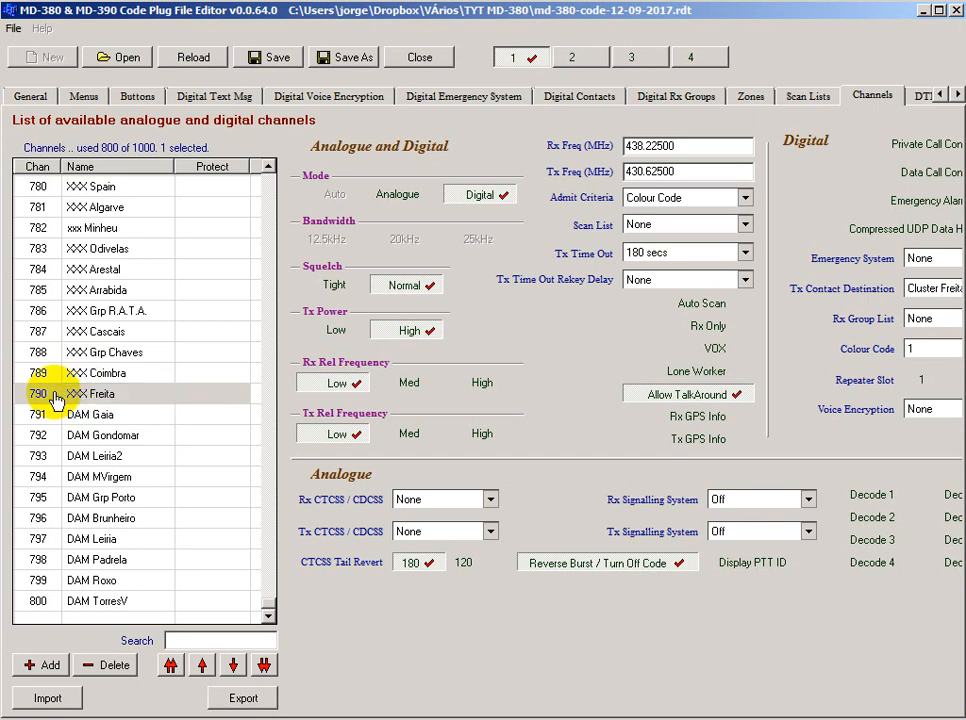
double_click(80, 413)
drag(82, 413, 57, 413)
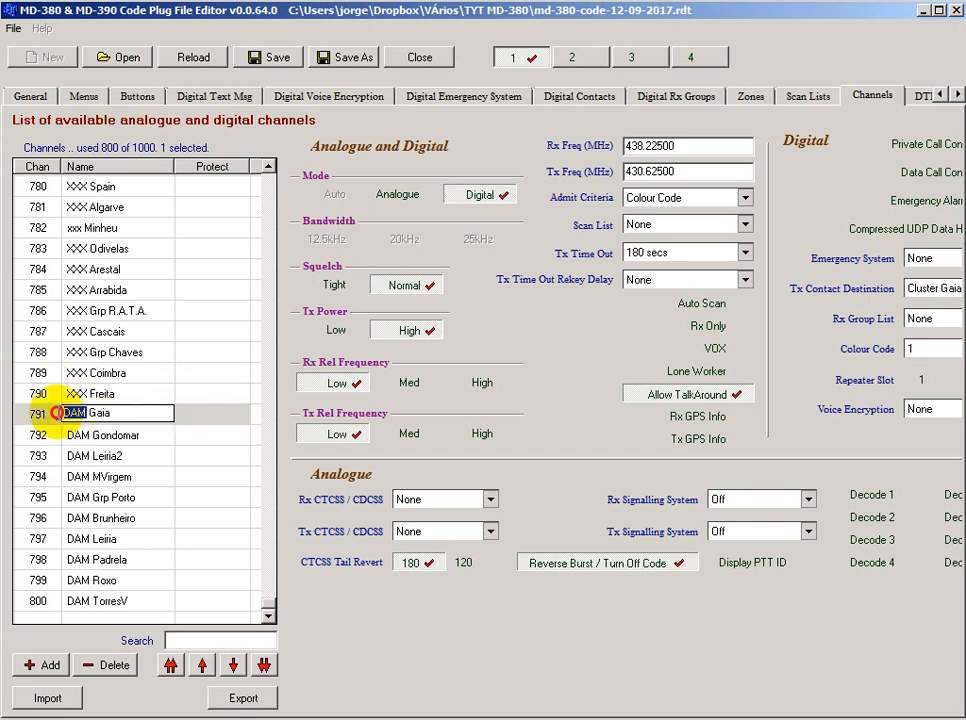
key(Return)
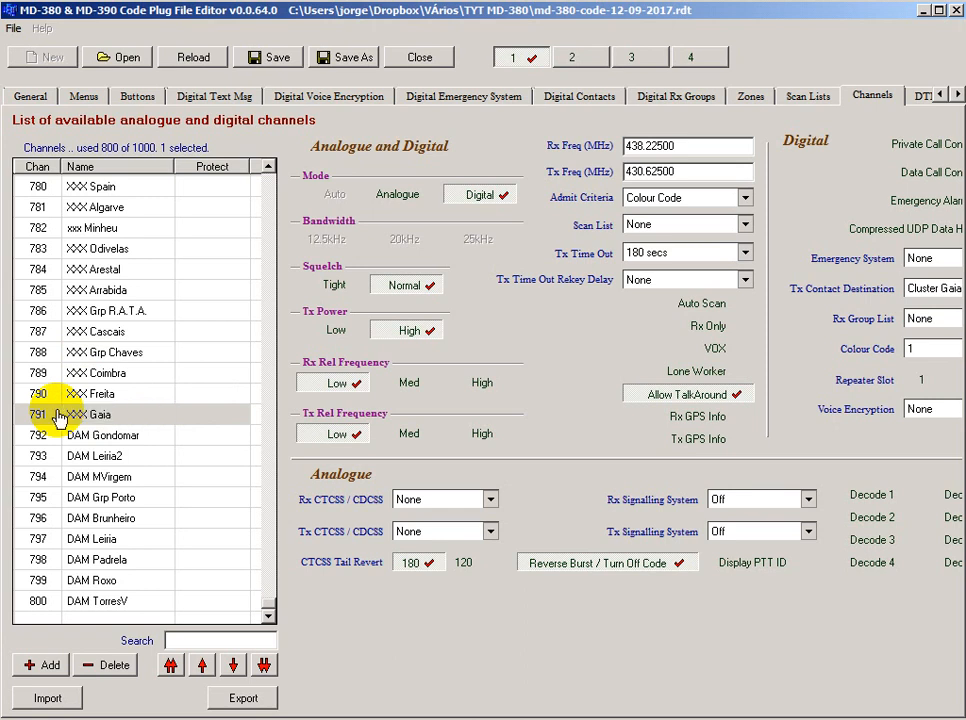
double_click(80, 437)
drag(84, 436, 50, 433)
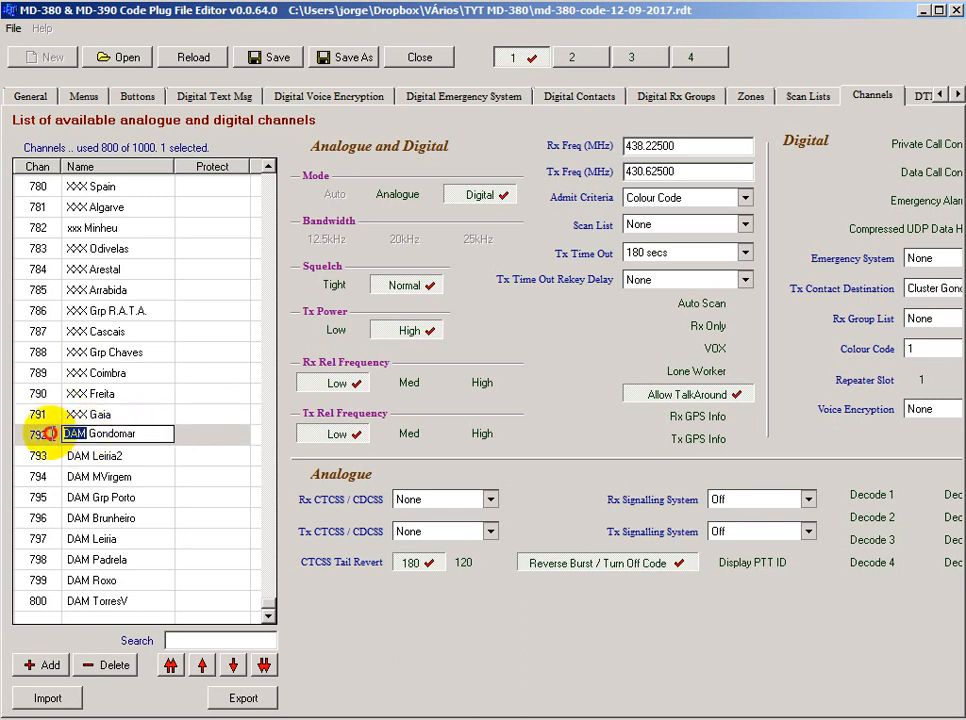
text(XXX)
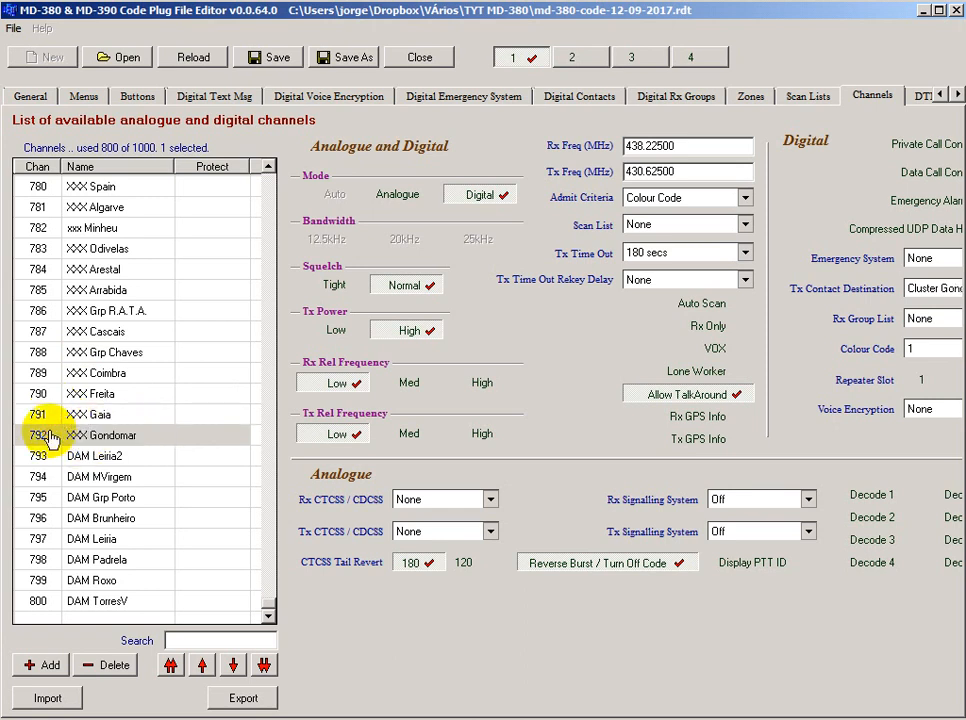
key(Return)
click(35, 460)
click(75, 455)
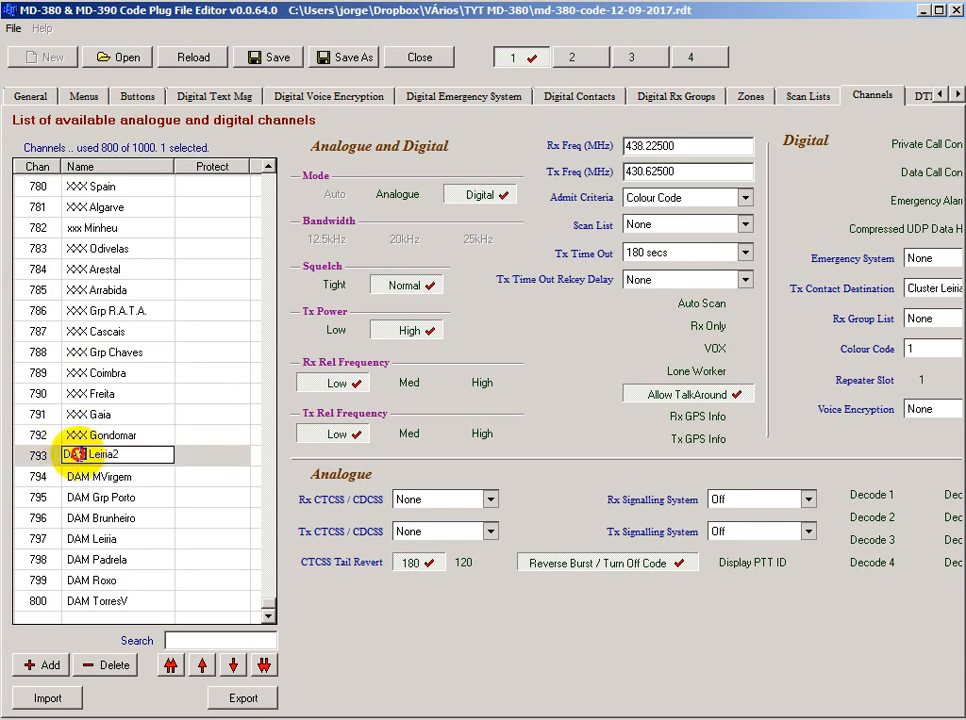
drag(83, 454, 55, 458)
key(Return)
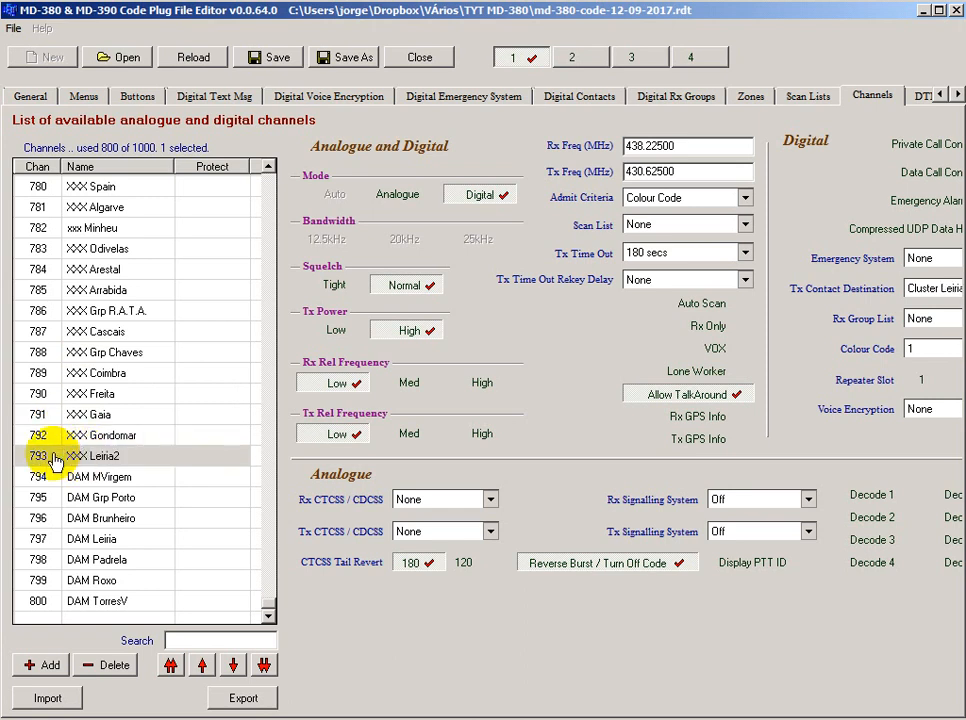
Step: Rename channels 794–800 with the XXX prefix, including XXX Leiria, XXX Padrela, XXX Roxo and XXX TorresV
click(33, 477)
click(90, 477)
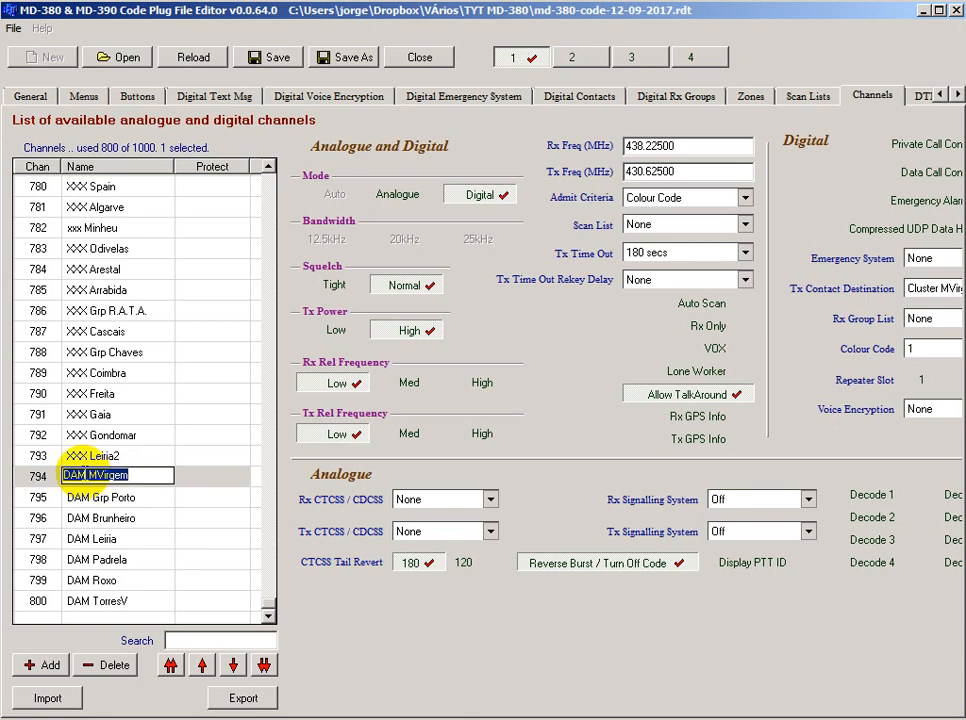
drag(87, 475, 55, 478)
text(XX)
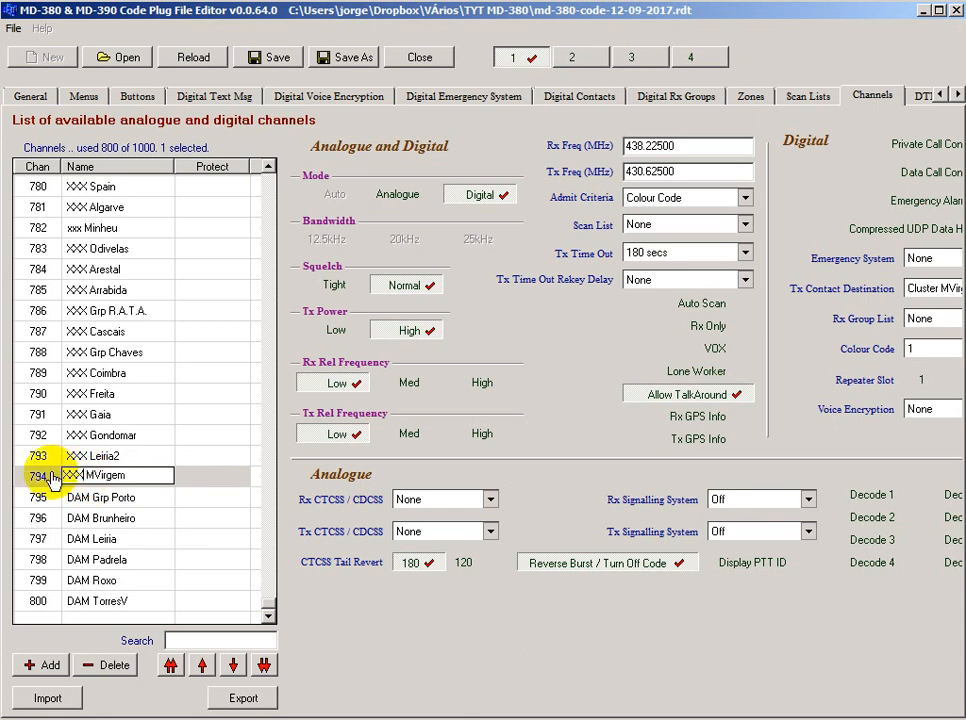
text(X)
click(80, 497)
drag(80, 492, 55, 490)
text(XX)
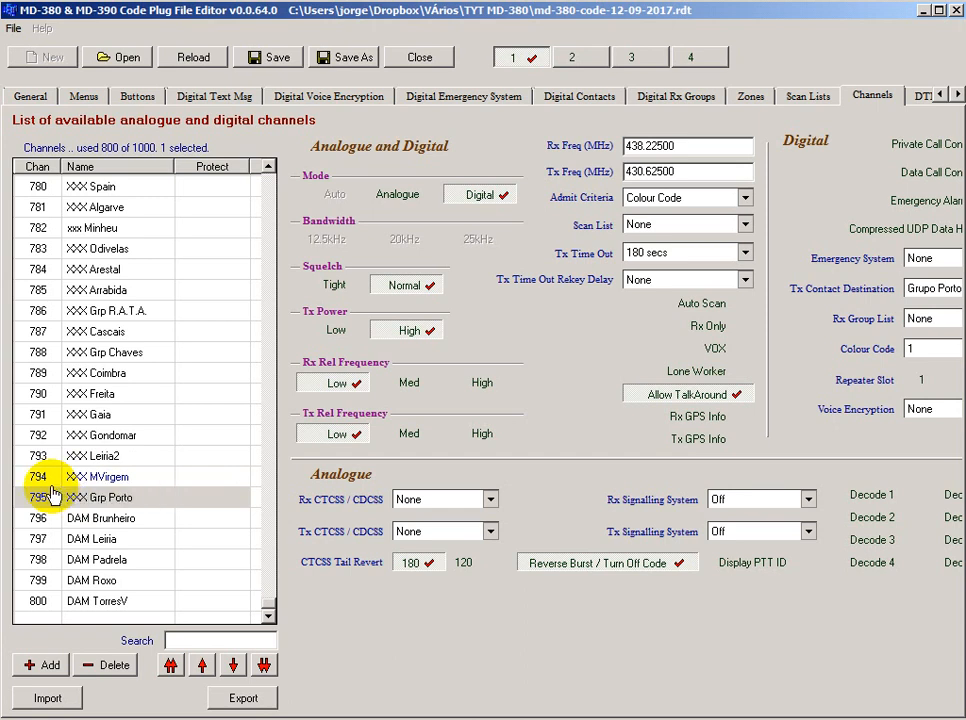
click(75, 518)
drag(87, 516, 45, 516)
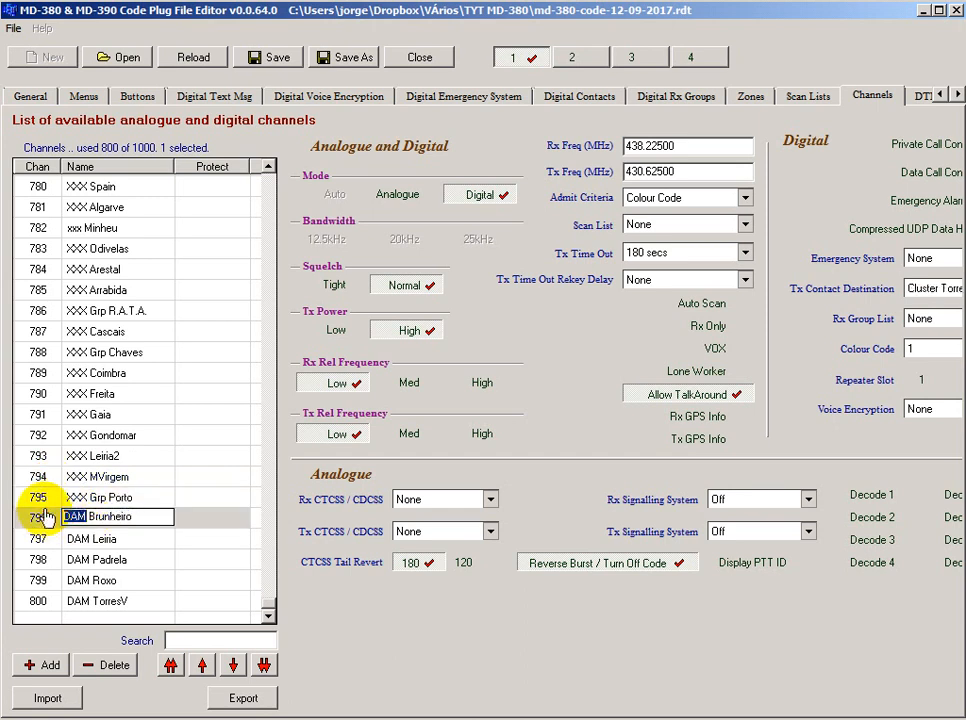
text(XXX)
click(80, 543)
drag(92, 538, 44, 536)
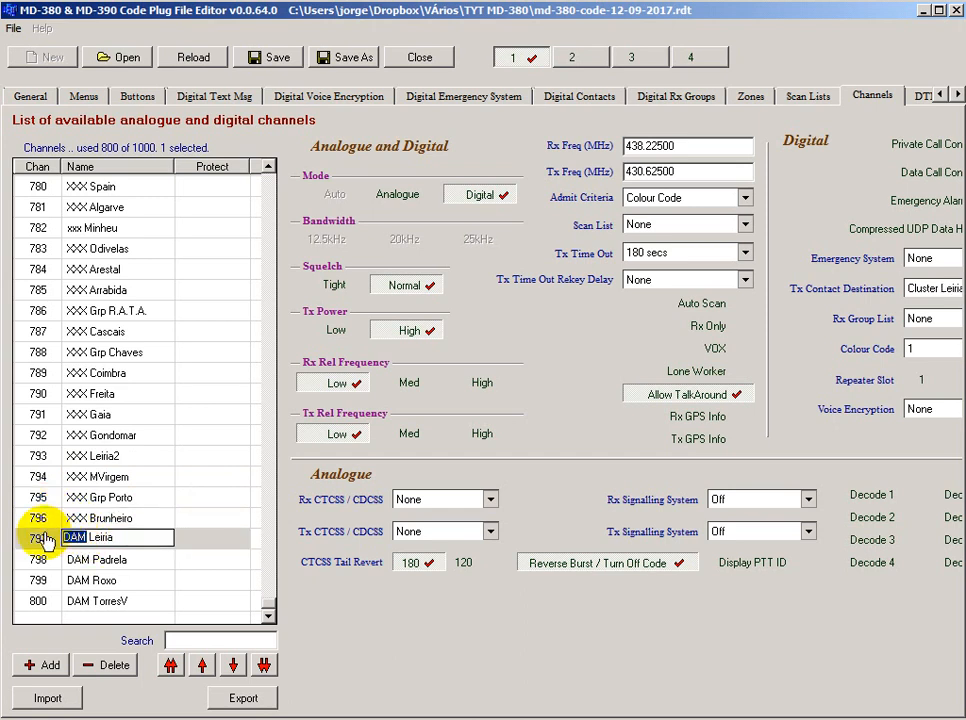
key(Return)
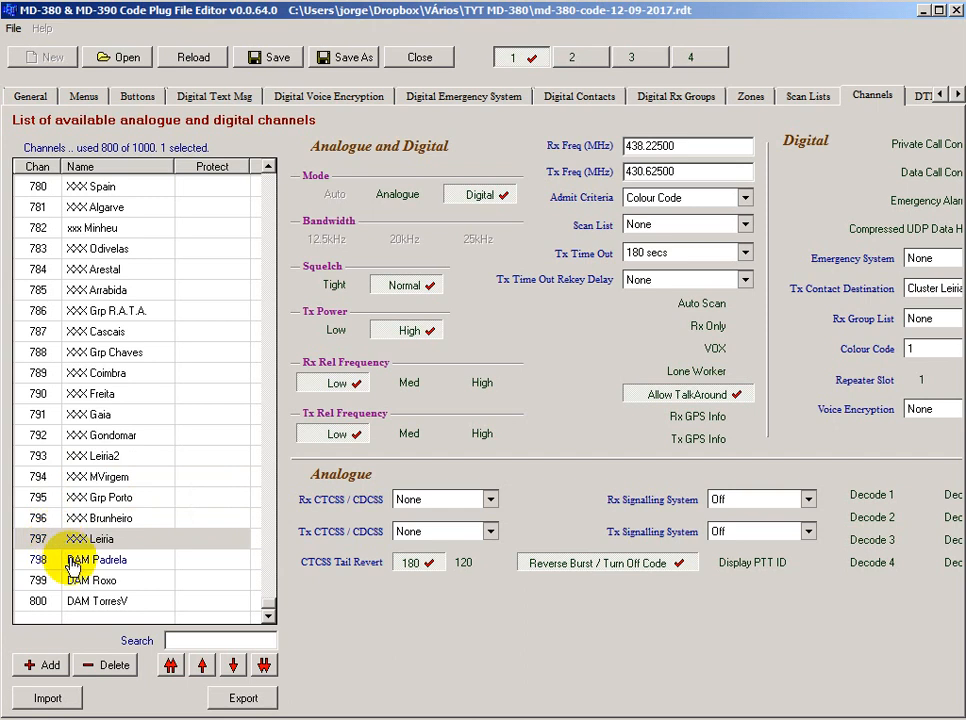
double_click(74, 561)
drag(88, 558, 50, 556)
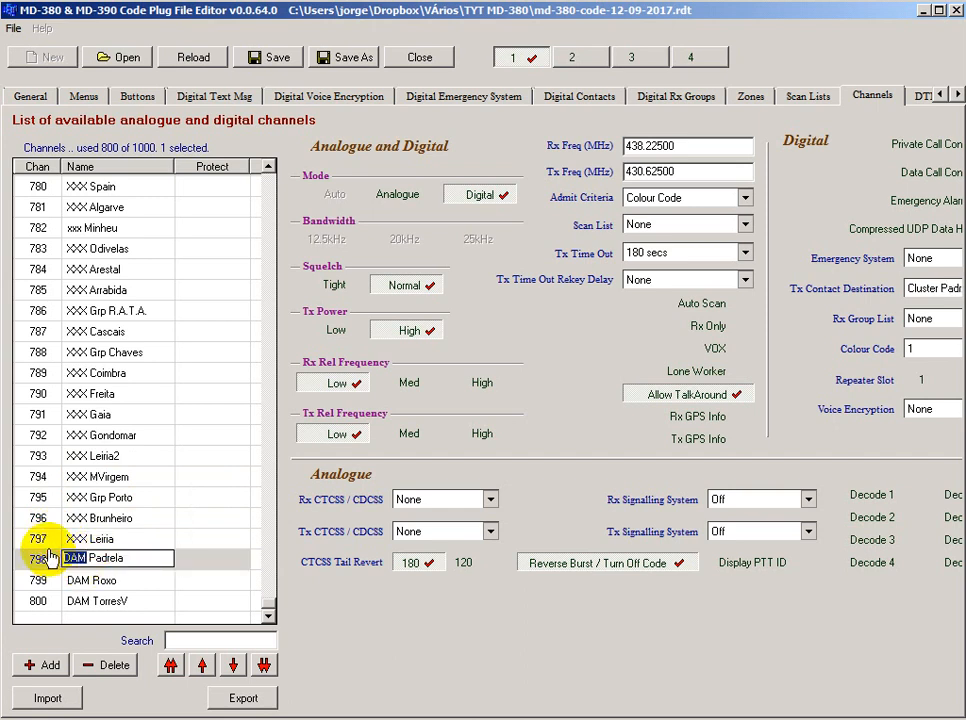
text(XXX)
key(Return)
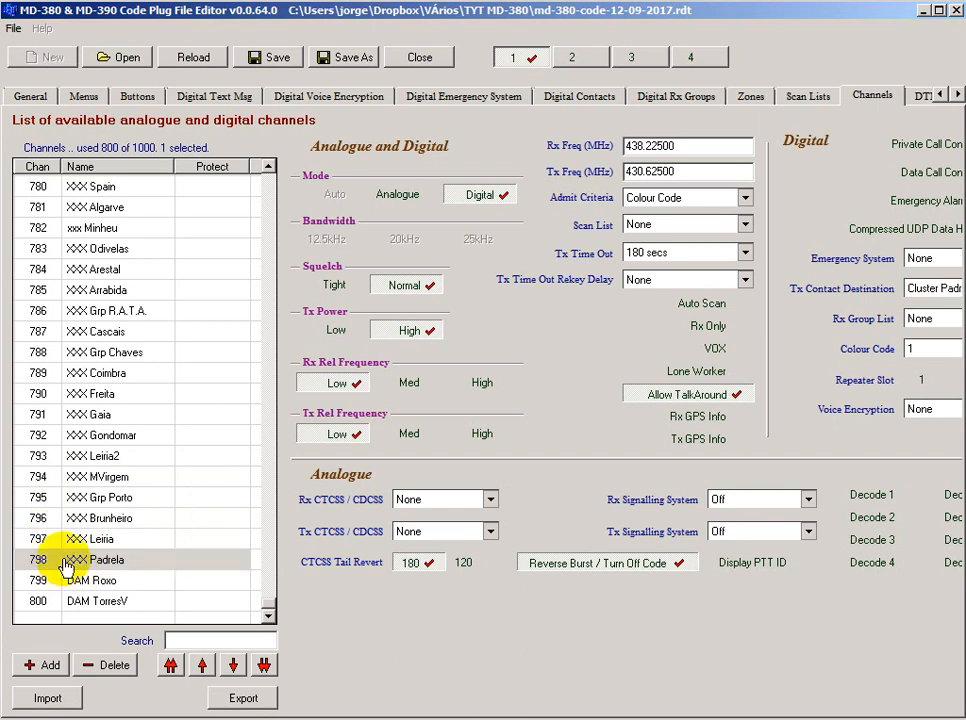
double_click(73, 587)
drag(87, 579, 50, 578)
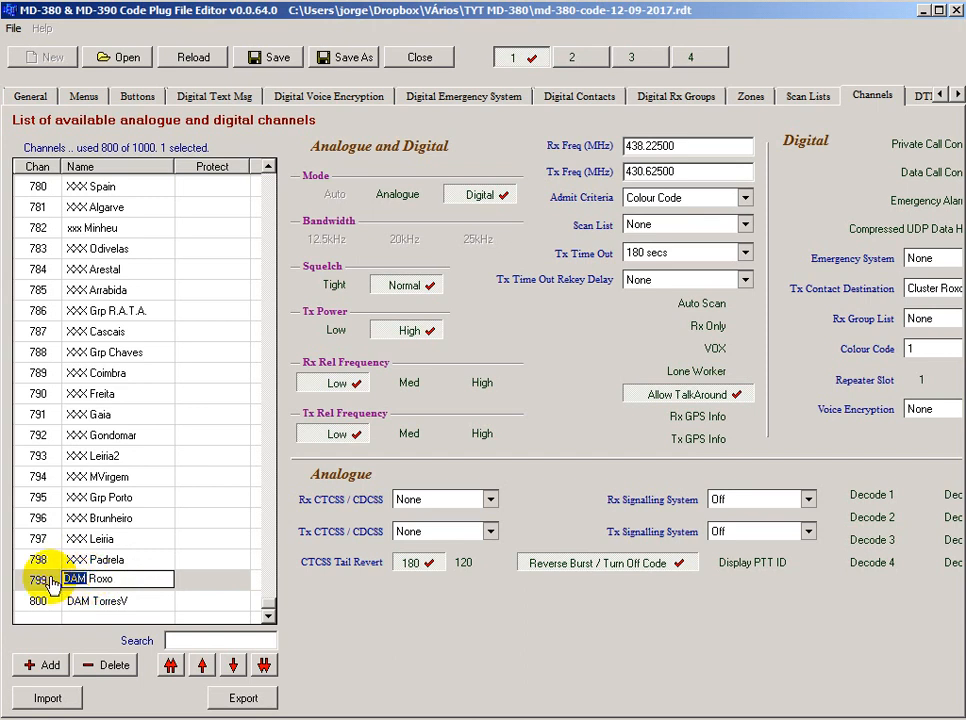
key(Return)
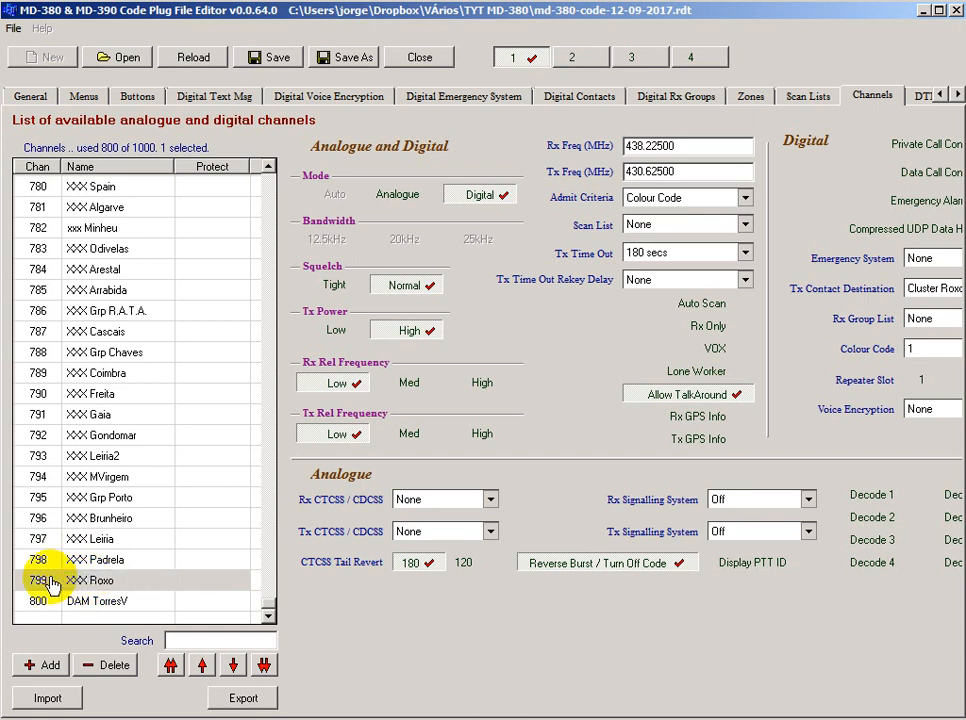
double_click(40, 600)
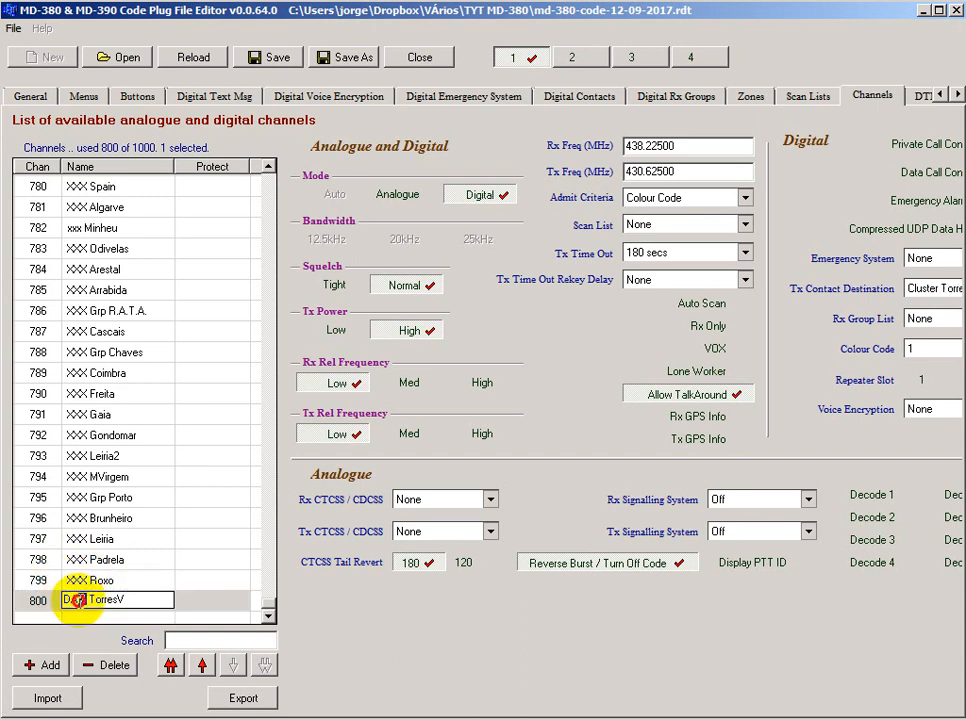
drag(85, 600, 60, 600)
text(XXX)
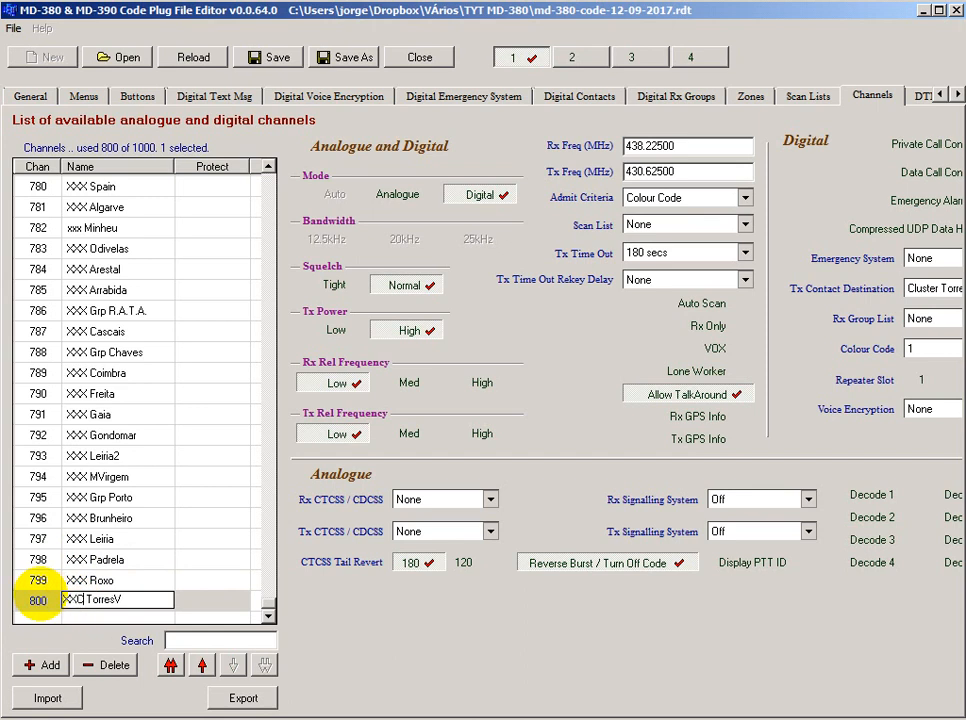
key(Return)
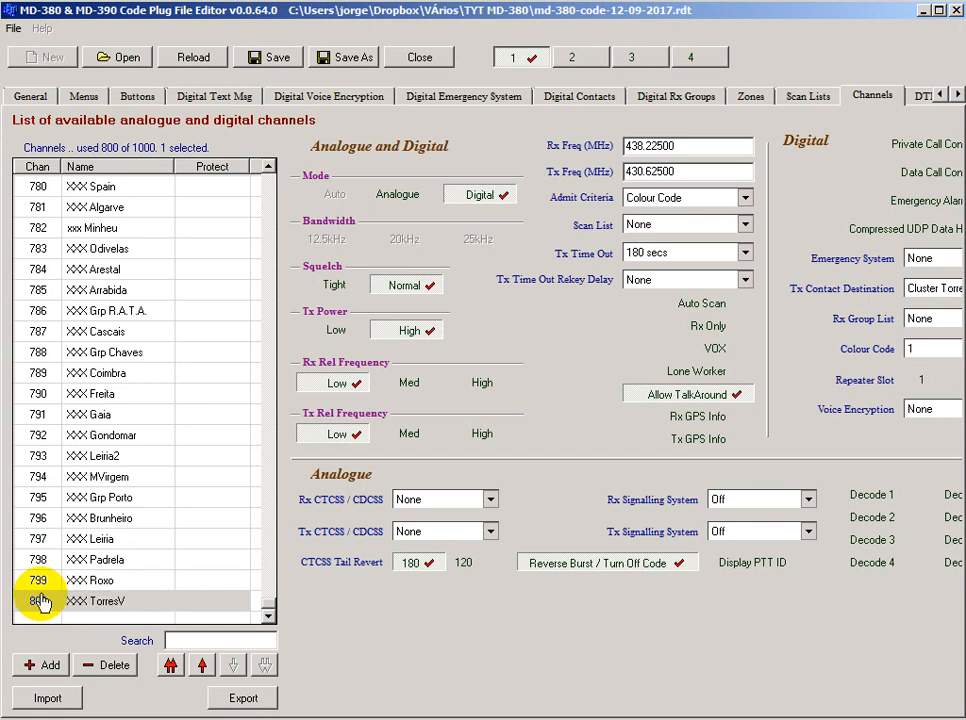
Step: Give channels 782–800 Rx 438.20000 MHz and Tx 430.60000 MHz, then check channel 782
click(114, 233)
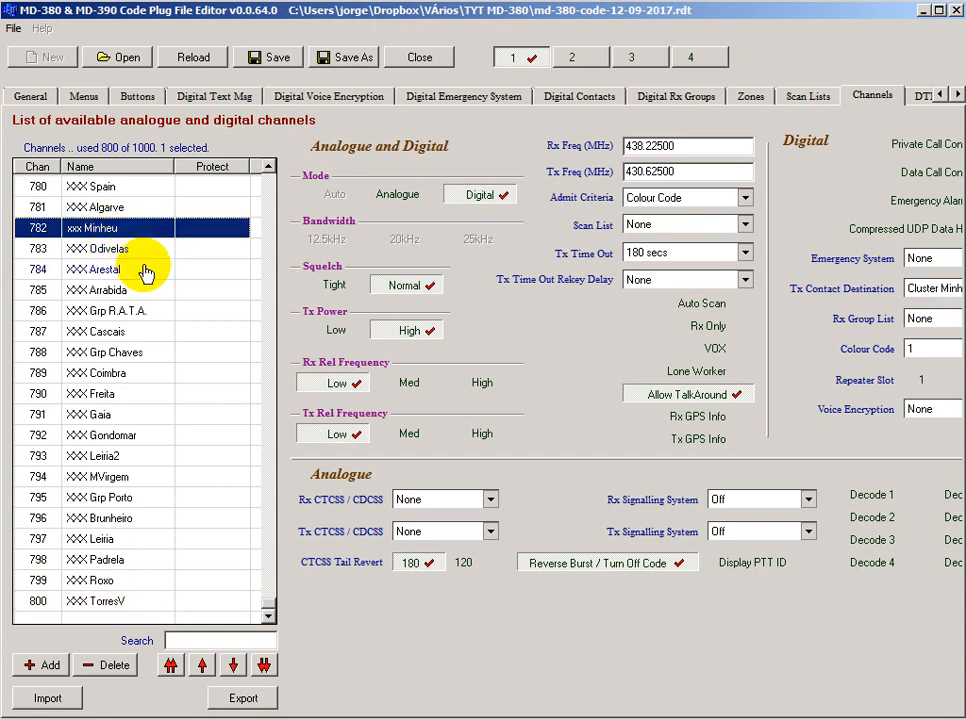
key(shift+Down)
key(shift+Down)
key(shift+Down)
key(shift+Down)
key(shift+Down)
key(shift+Down)
key(shift+Down)
key(shift+Down)
key(shift+Down)
key(shift+Down)
key(shift+Down)
key(shift+Down)
key(shift+Down)
key(shift+Down)
key(shift+Down)
key(shift+Down)
key(shift+Down)
key(shift+Down)
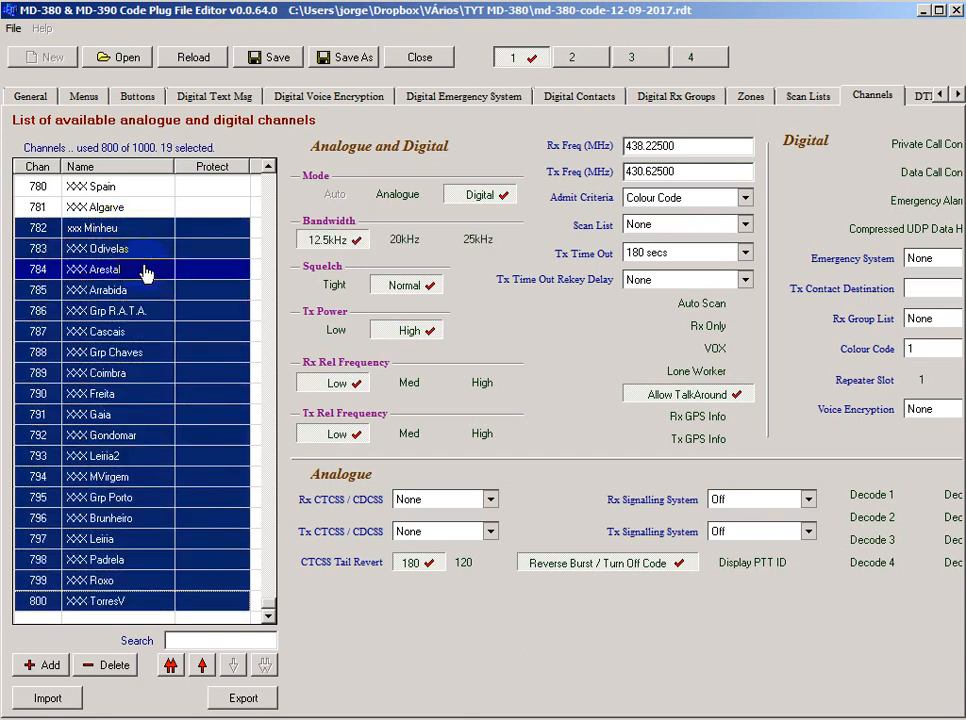
click(659, 145)
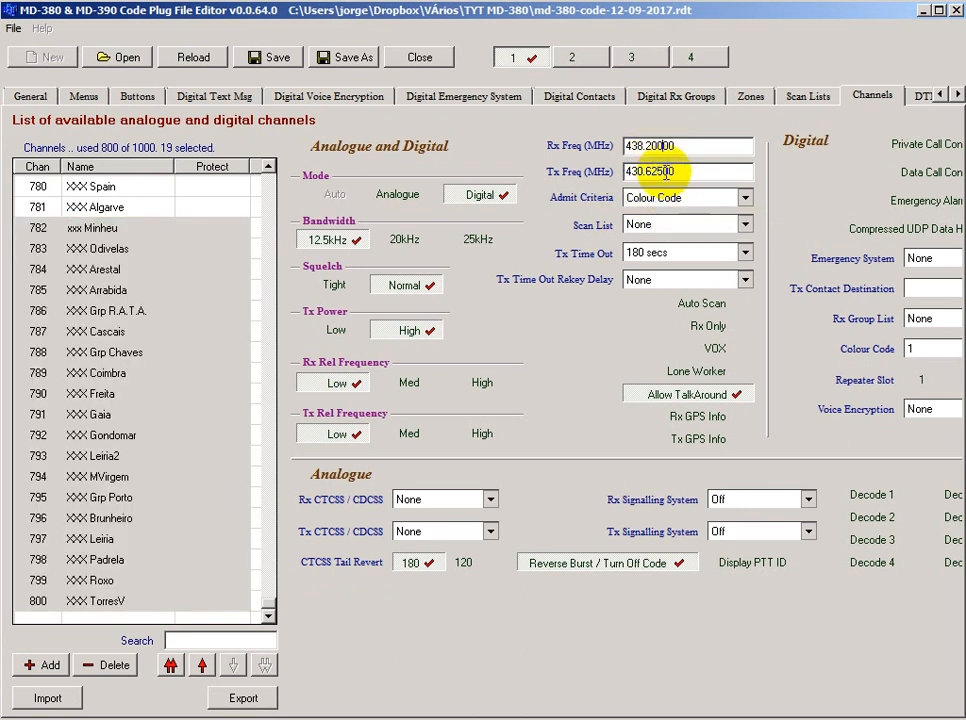
click(666, 172)
key(BackSpace)
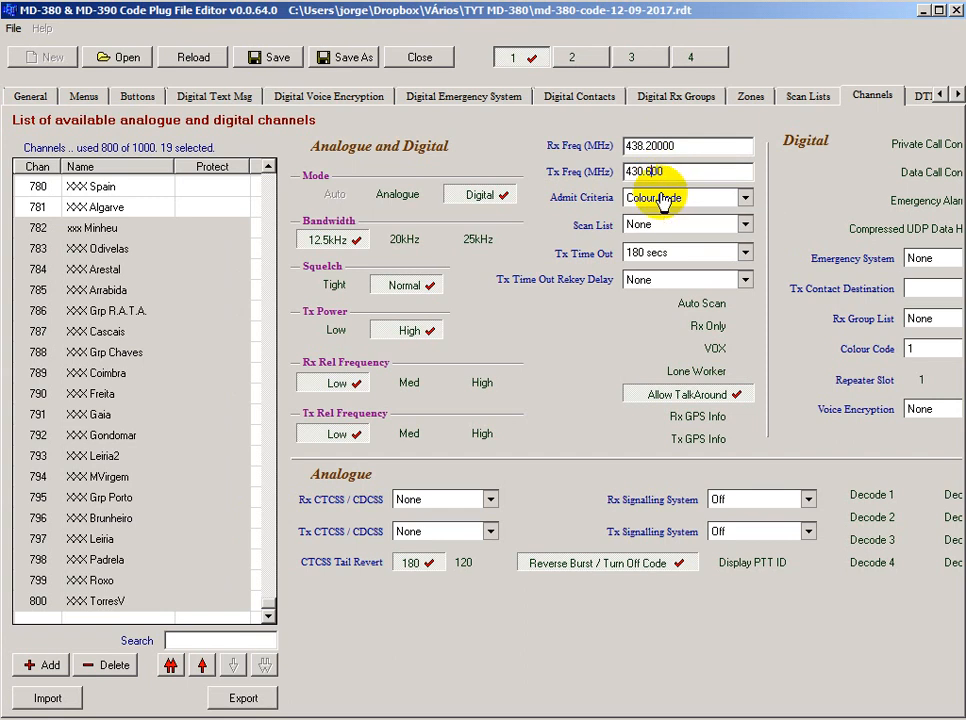
click(105, 228)
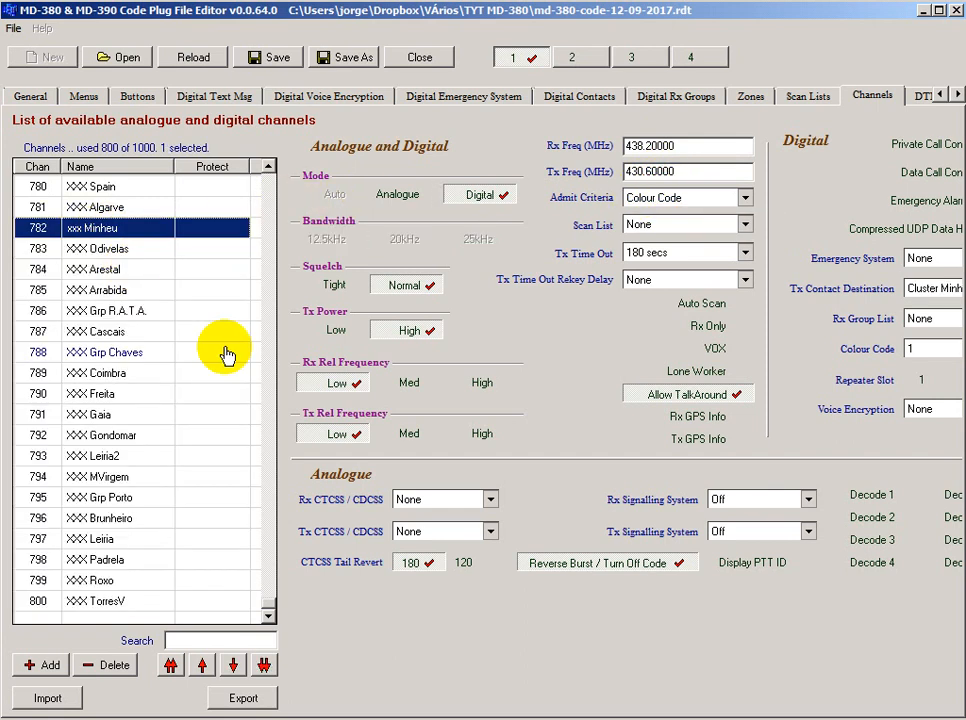
Step: Bring up the zone settings and select the XXX Clust zone to fill
click(750, 97)
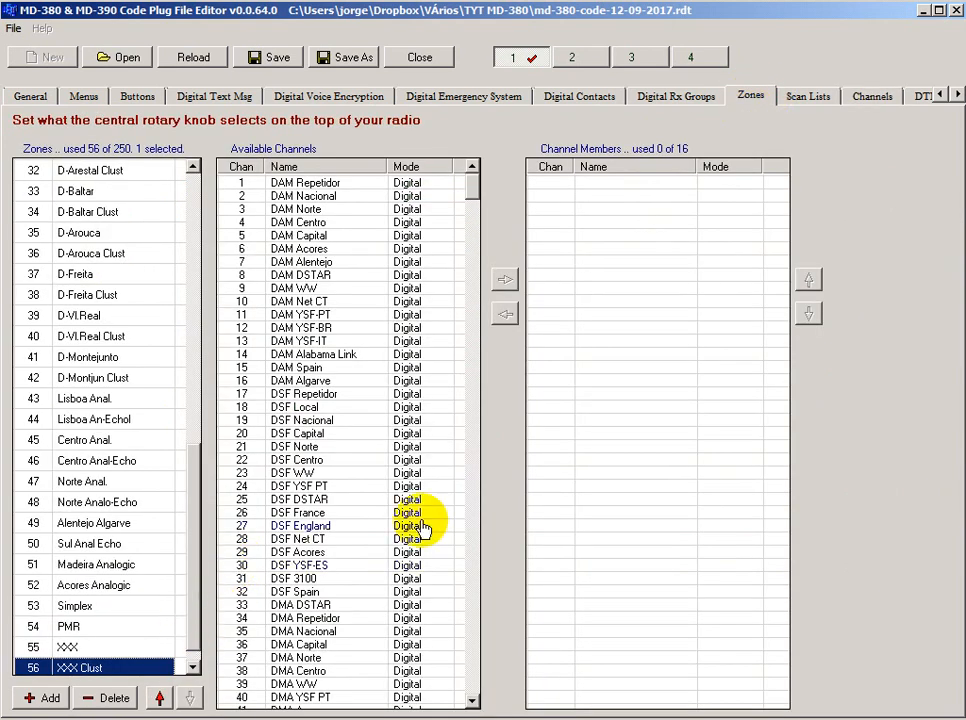
drag(472, 178, 446, 686)
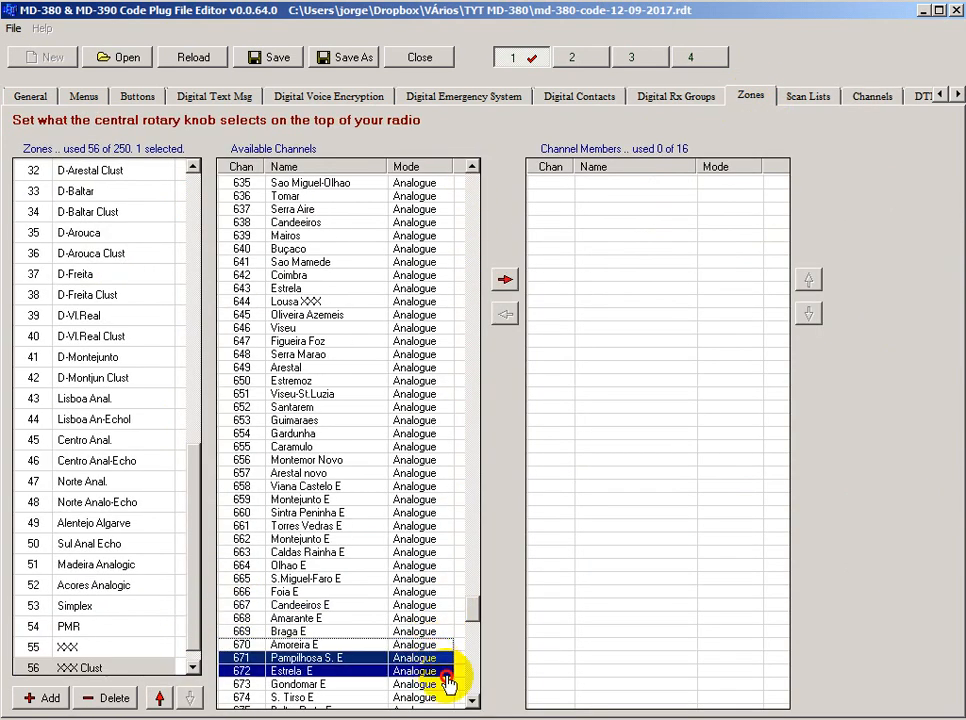
drag(463, 632, 476, 682)
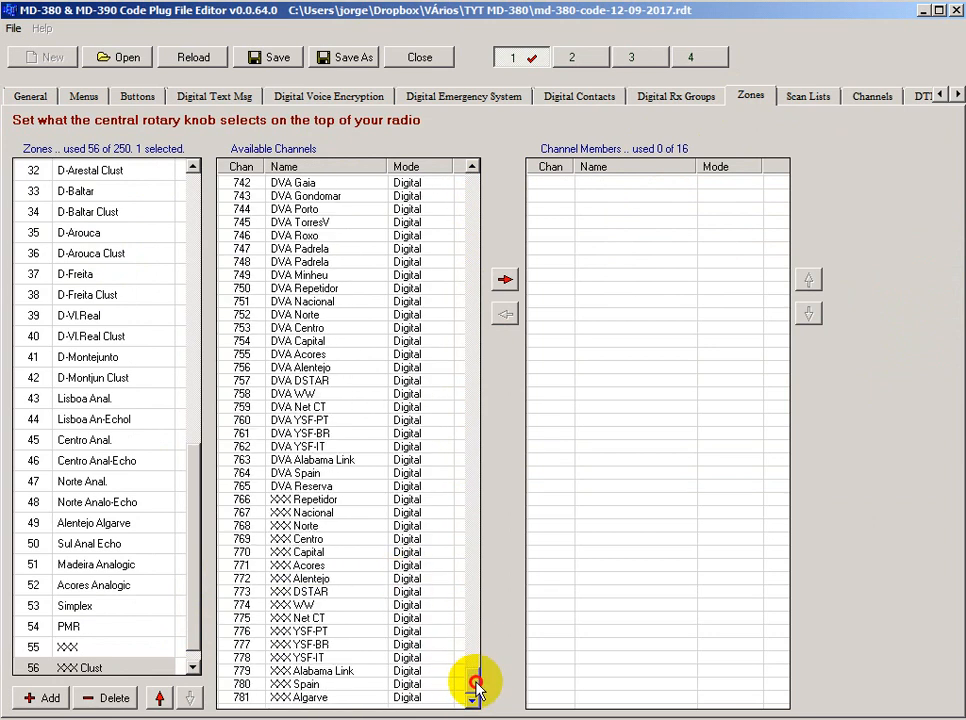
click(338, 500)
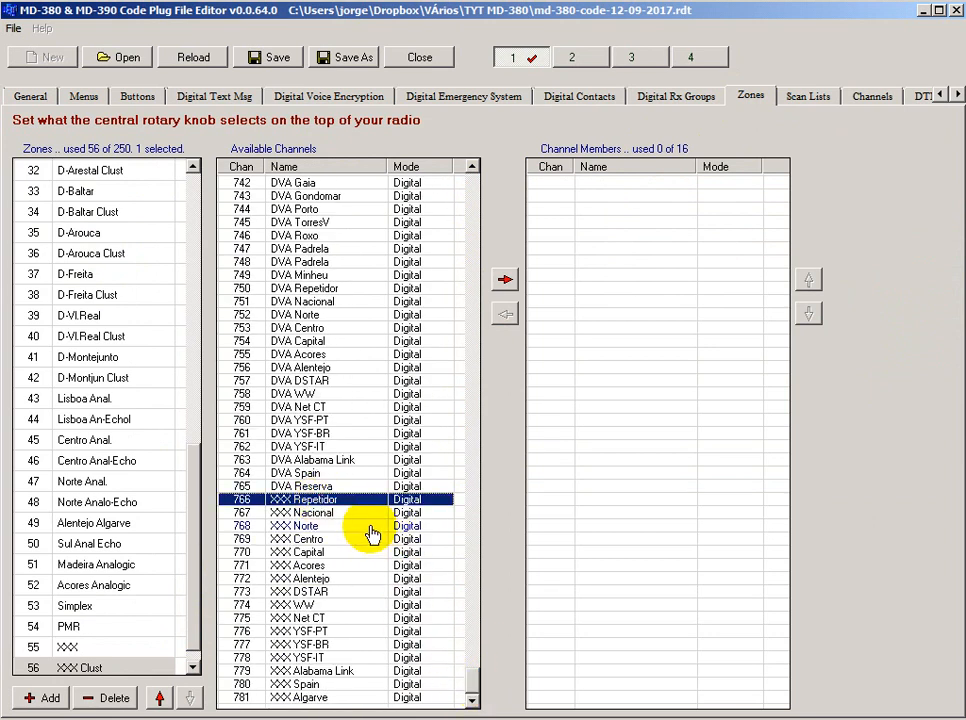
drag(471, 683, 444, 636)
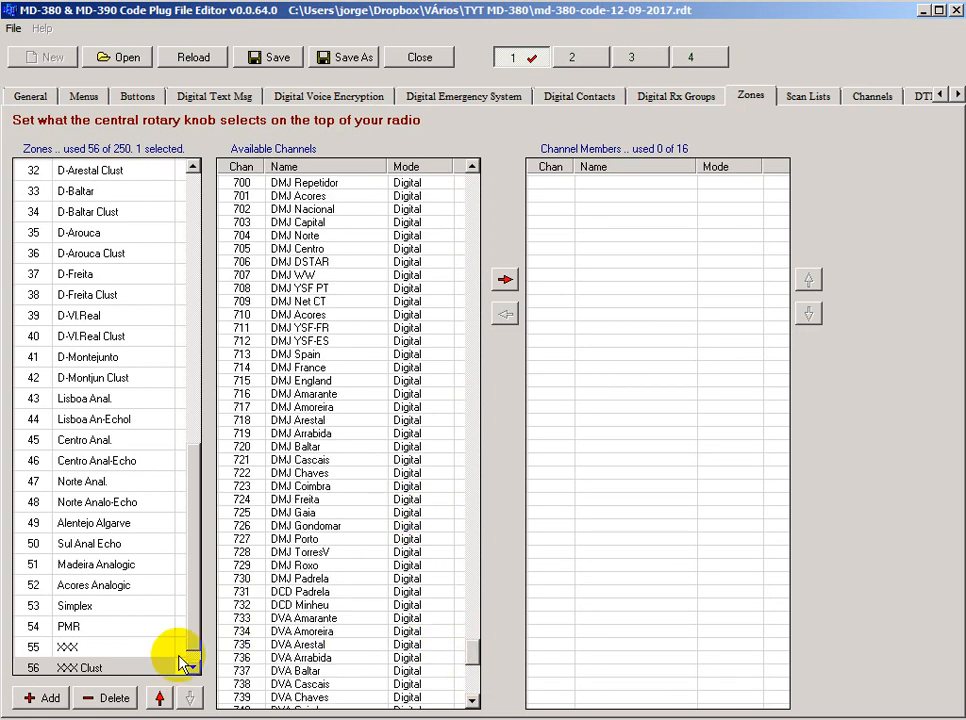
click(88, 647)
click(85, 666)
Step: Add the range of channels starting at 782 to the XXX Clust zone
drag(476, 192, 472, 688)
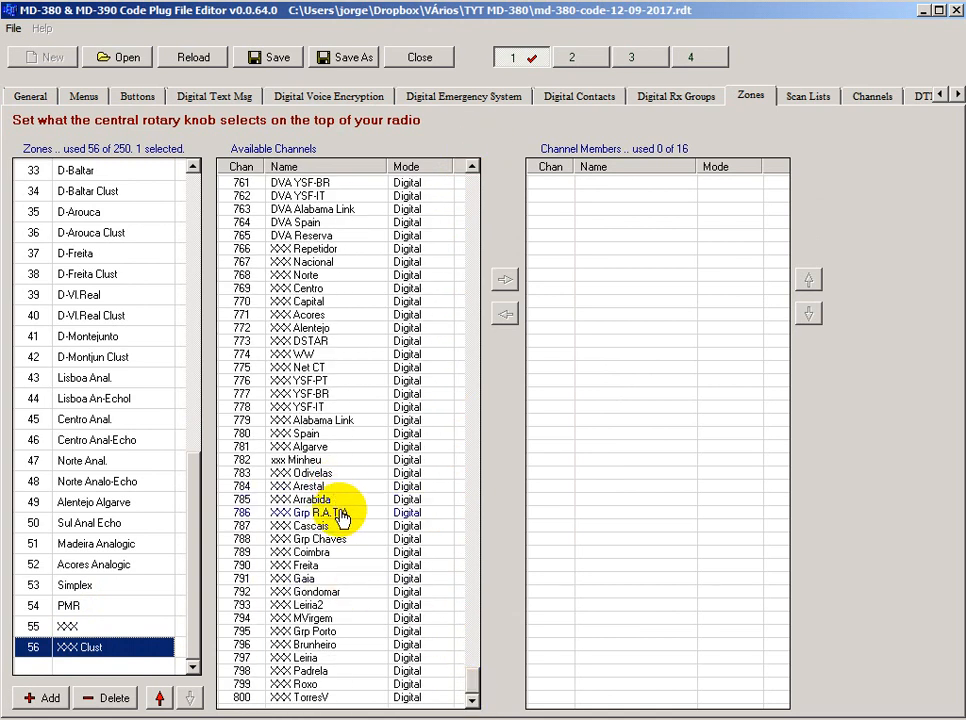
click(333, 460)
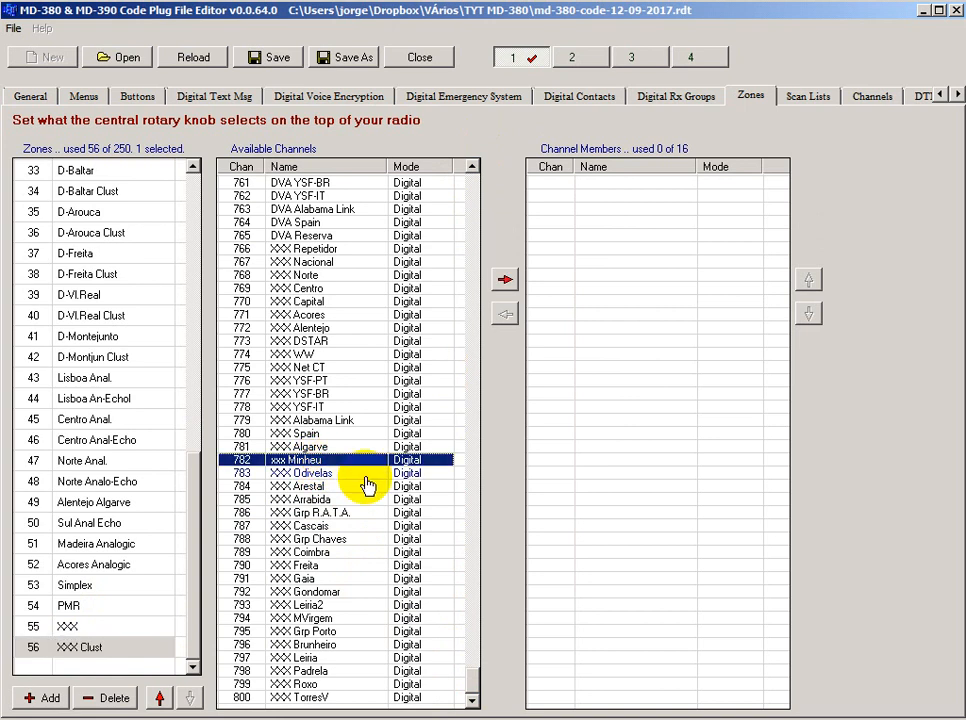
key(shift+Down)
key(shift+Down)
key(shift+Down)
key(shift+Down)
key(shift+Down)
key(shift+Down)
key(shift+Down)
key(shift+Down)
key(shift+Down)
key(shift+Down)
key(shift+Down)
key(shift+Down)
key(shift+Down)
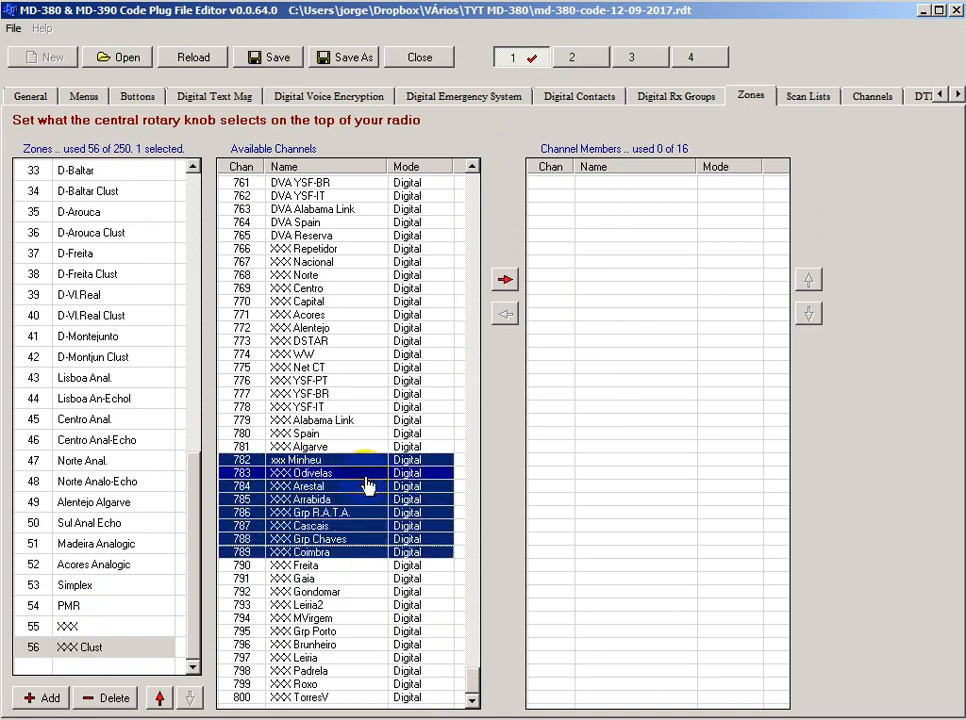
key(shift+Down)
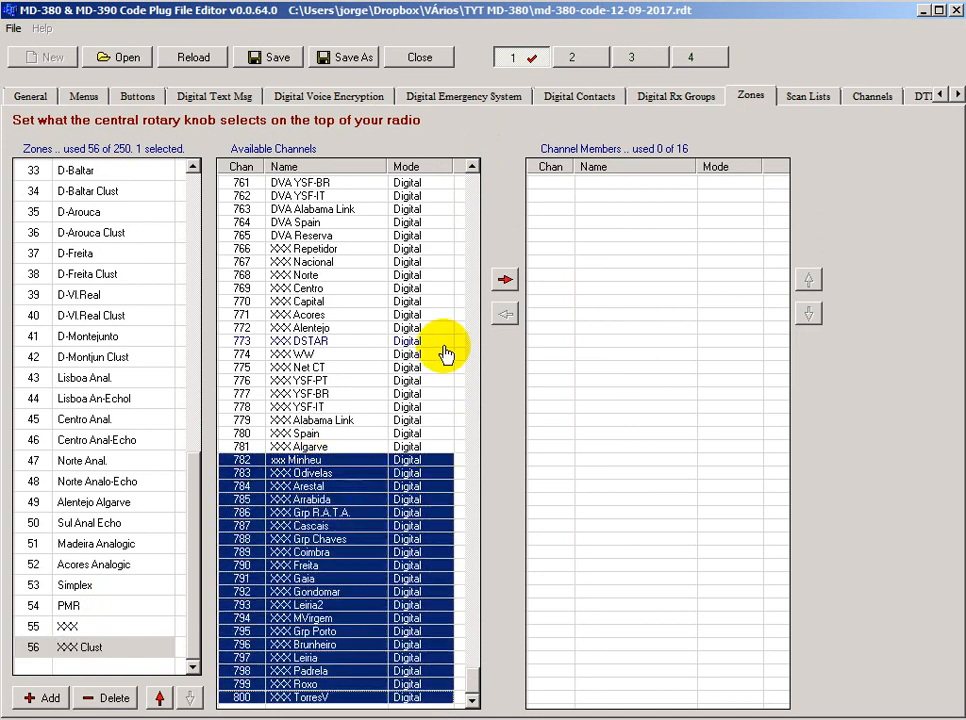
click(505, 280)
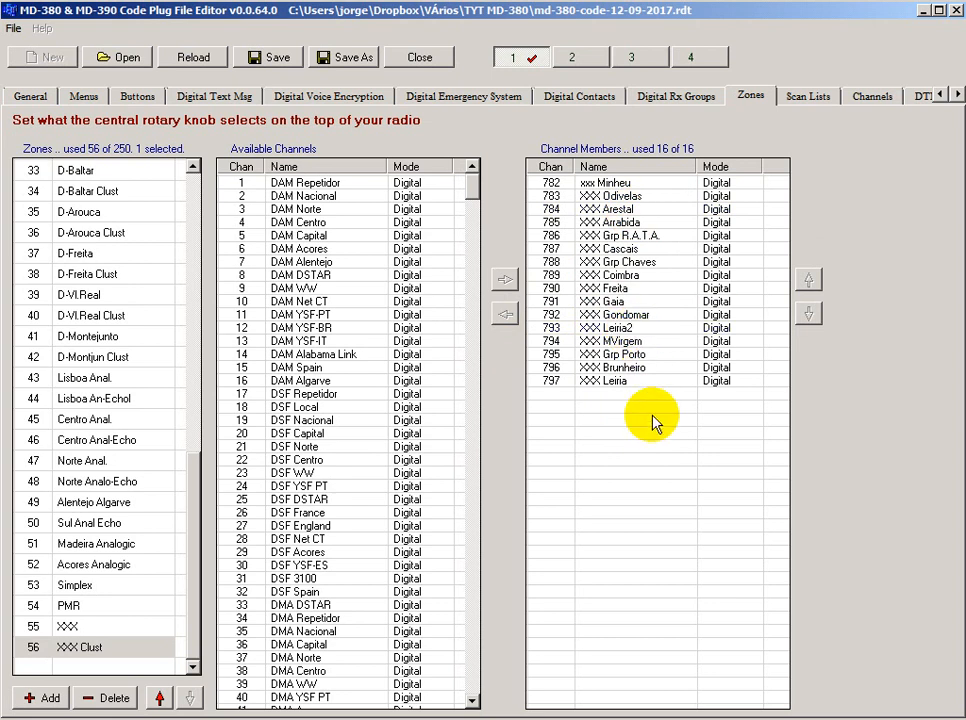
Step: Compare zone 55 XXX members with XXX Clust, then return to the channel list
click(112, 628)
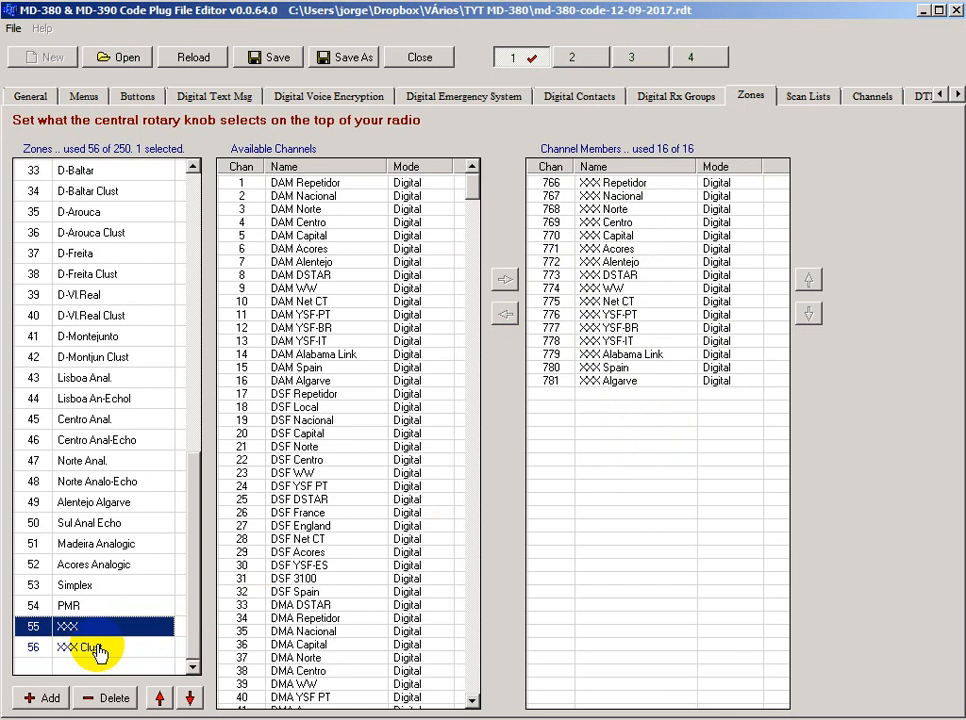
click(97, 648)
click(95, 627)
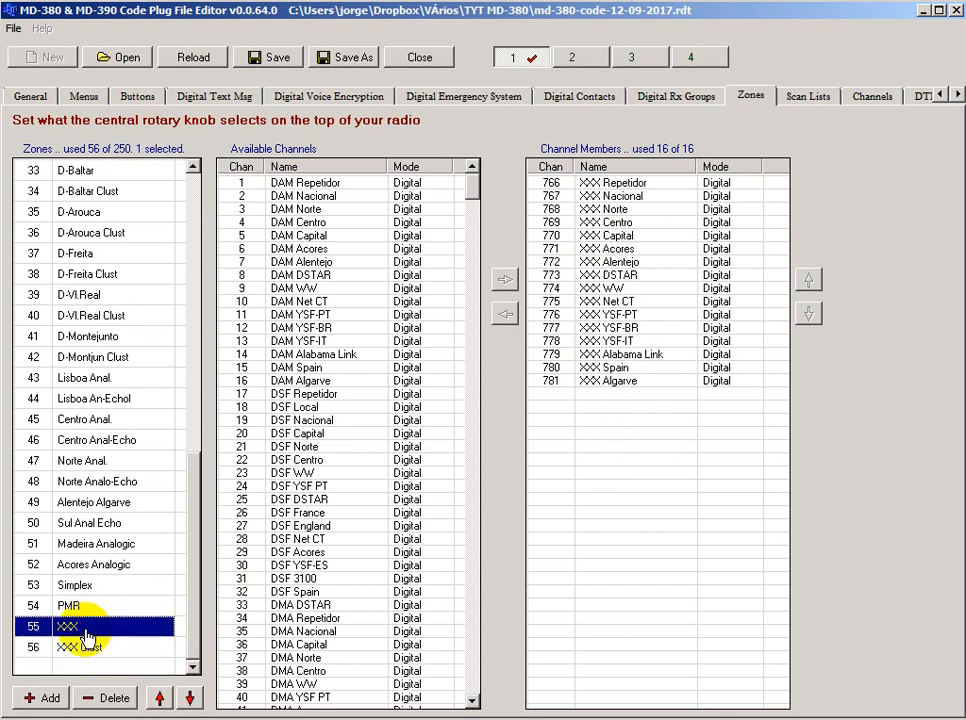
click(872, 96)
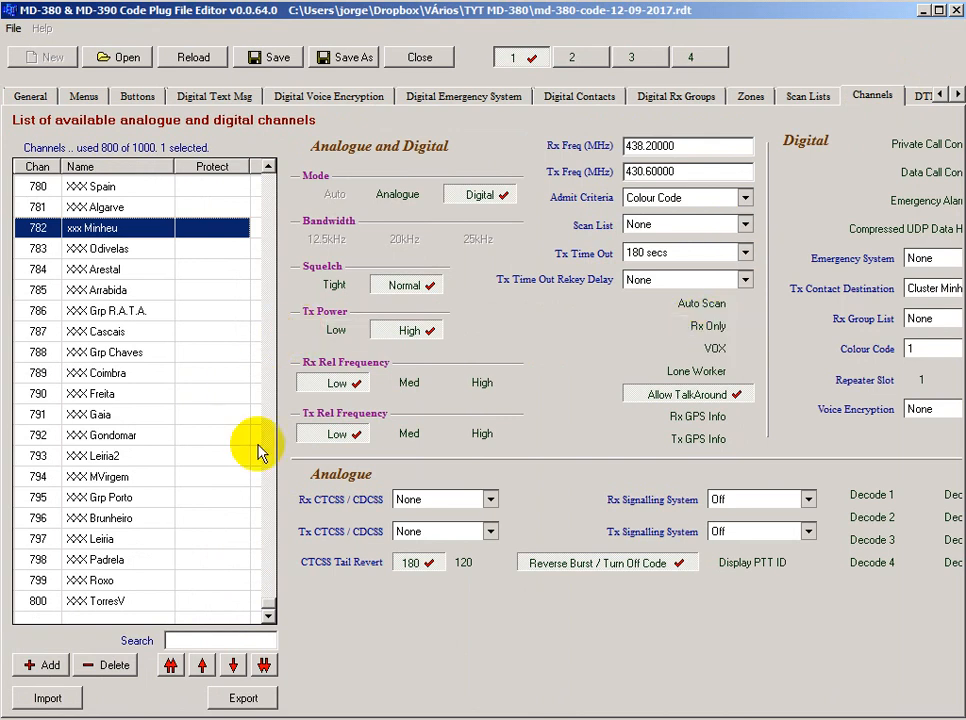
Step: Set channel 772 XXX Alentejo's transmit contact to a TG-US Area talk group
drag(269, 607, 270, 597)
click(127, 376)
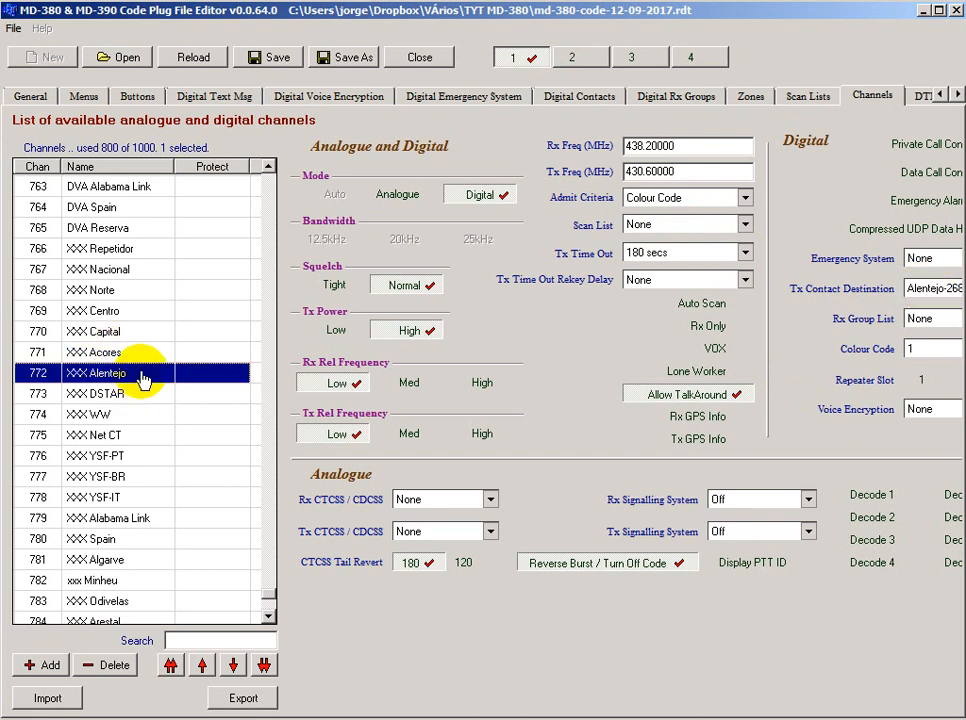
click(935, 288)
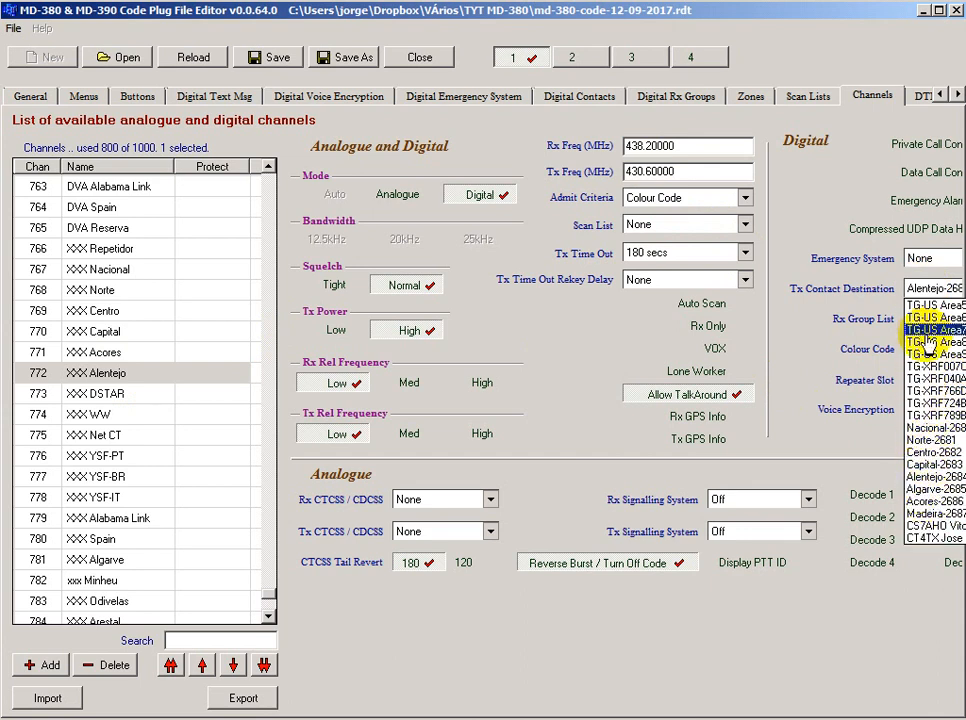
scroll(928, 340, up, 1)
scroll(928, 341, up, 1)
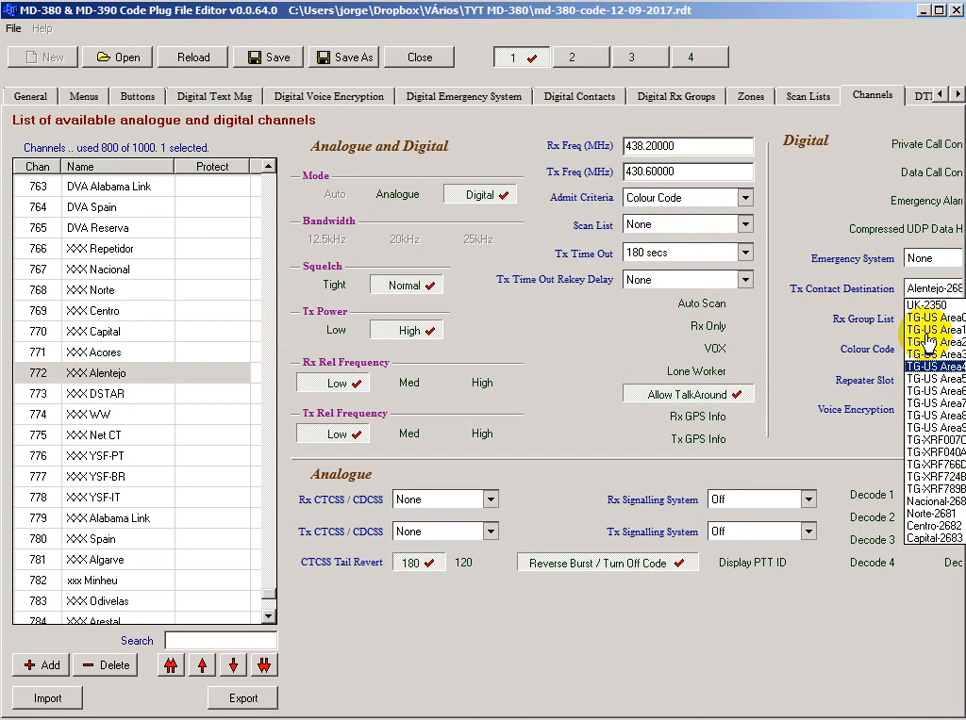
click(928, 302)
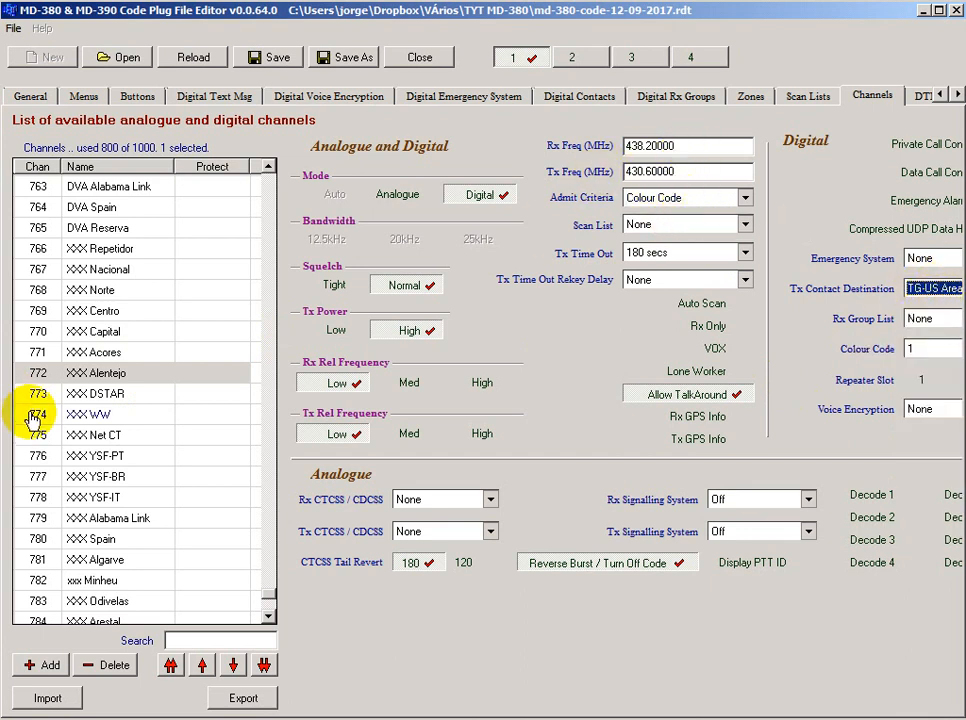
Step: Rename channel 772 from XXX Alentejo to XXX USA 1
click(151, 376)
click(155, 373)
click(157, 372)
key(BackSpace)
key(BackSpace)
key(BackSpace)
key(BackSpace)
key(BackSpace)
key(BackSpace)
key(BackSpace)
key(BackSpace)
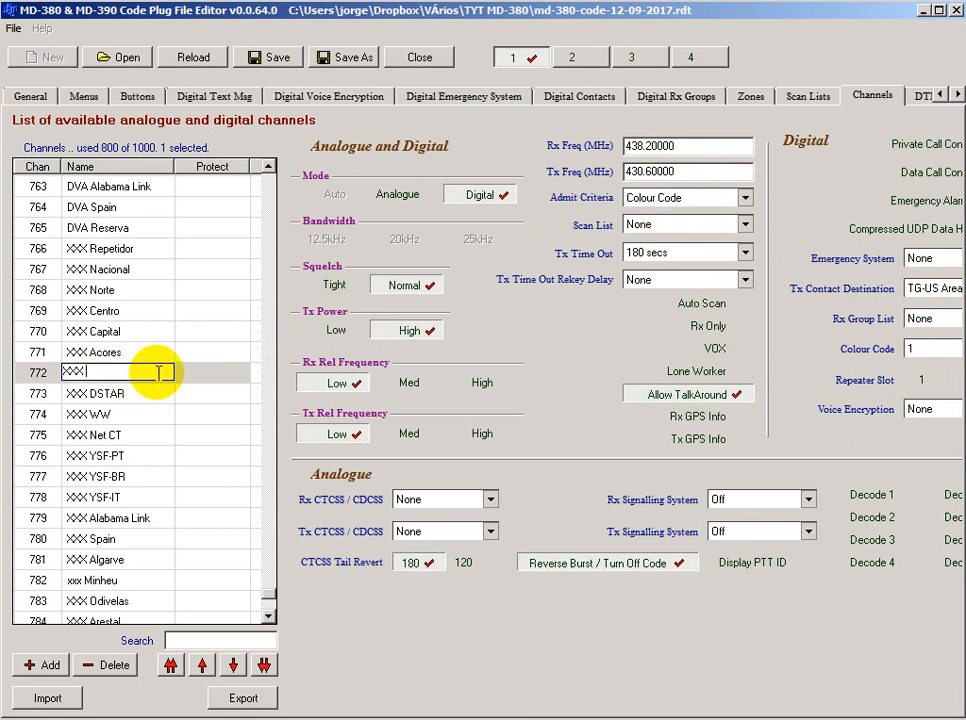
text(USA 1)
key(Return)
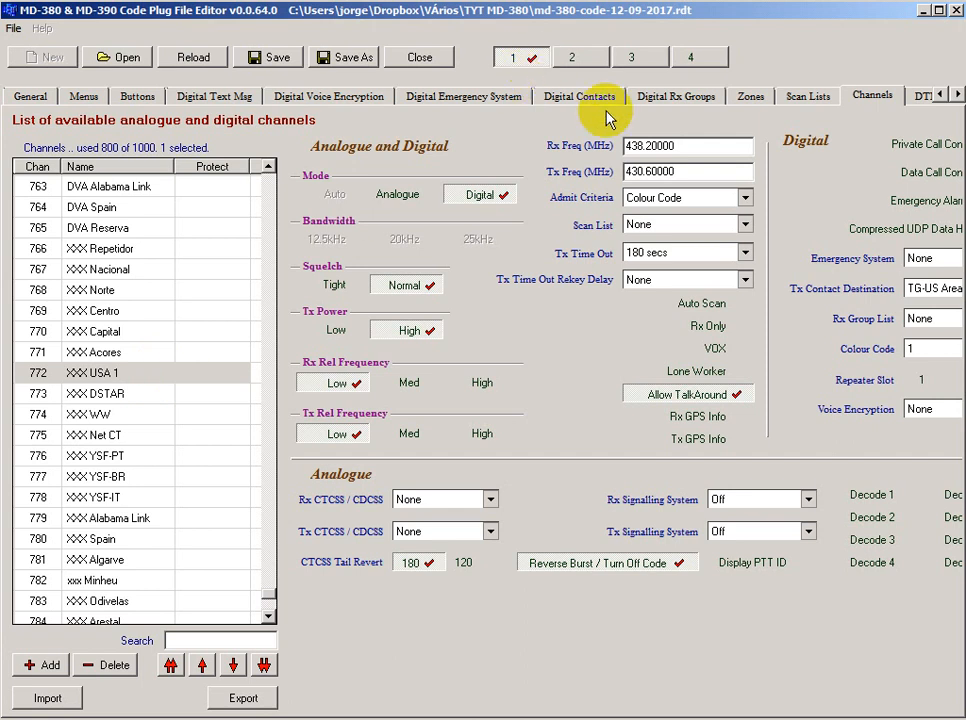
Step: Compare the contact members of Rx groups RX DCD, the third group, and Arrabida
click(702, 96)
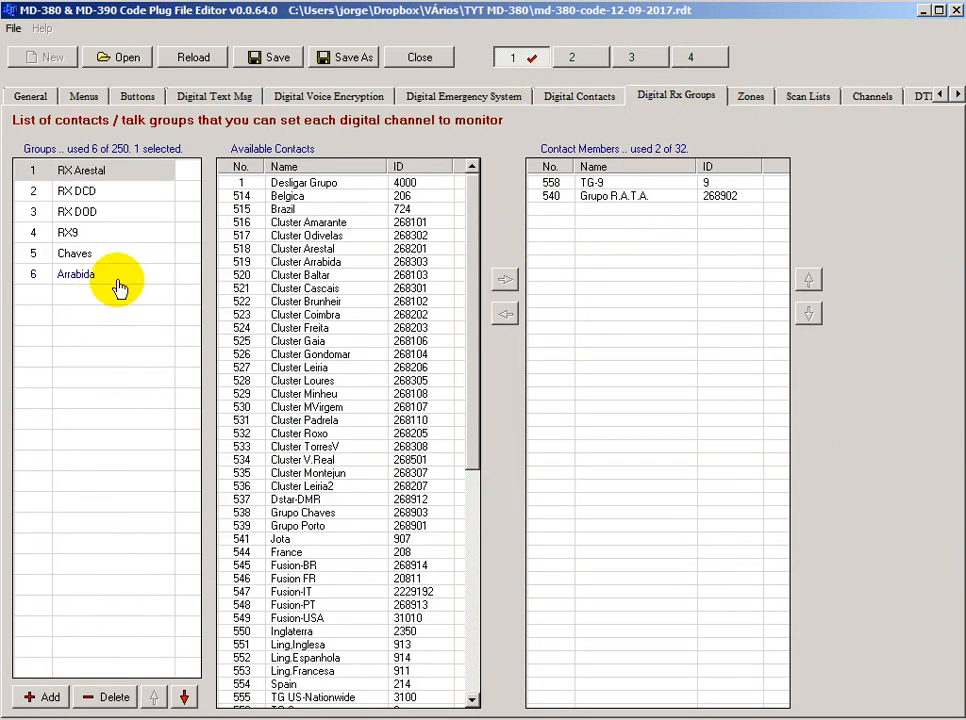
click(104, 199)
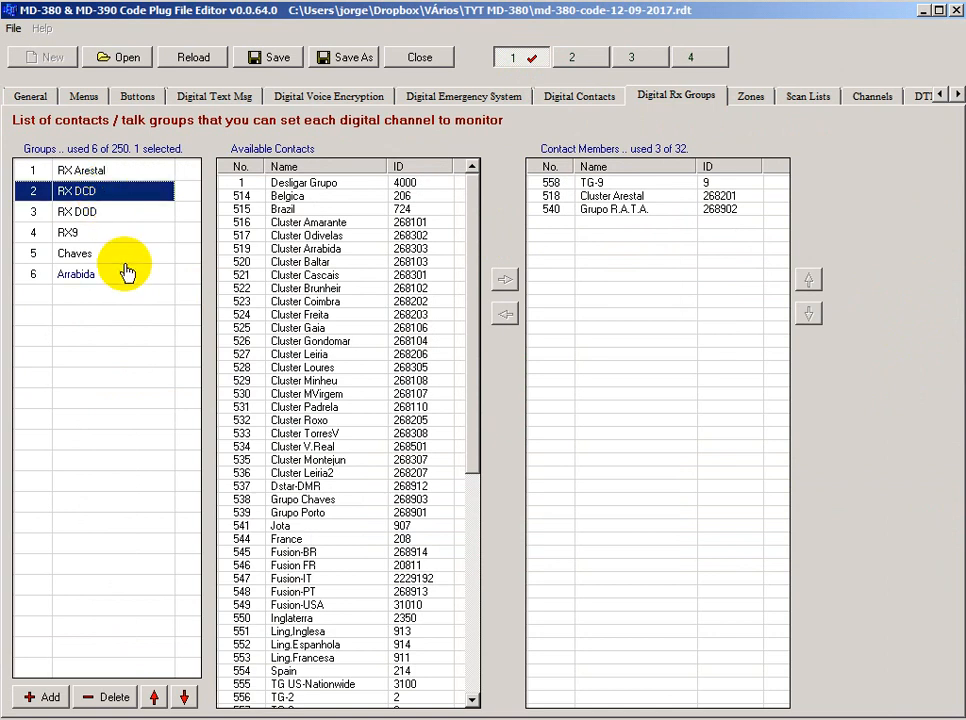
click(112, 211)
click(111, 196)
click(120, 215)
click(105, 196)
click(103, 212)
click(105, 196)
click(106, 211)
click(105, 196)
click(110, 211)
click(106, 196)
click(120, 215)
click(120, 194)
click(119, 214)
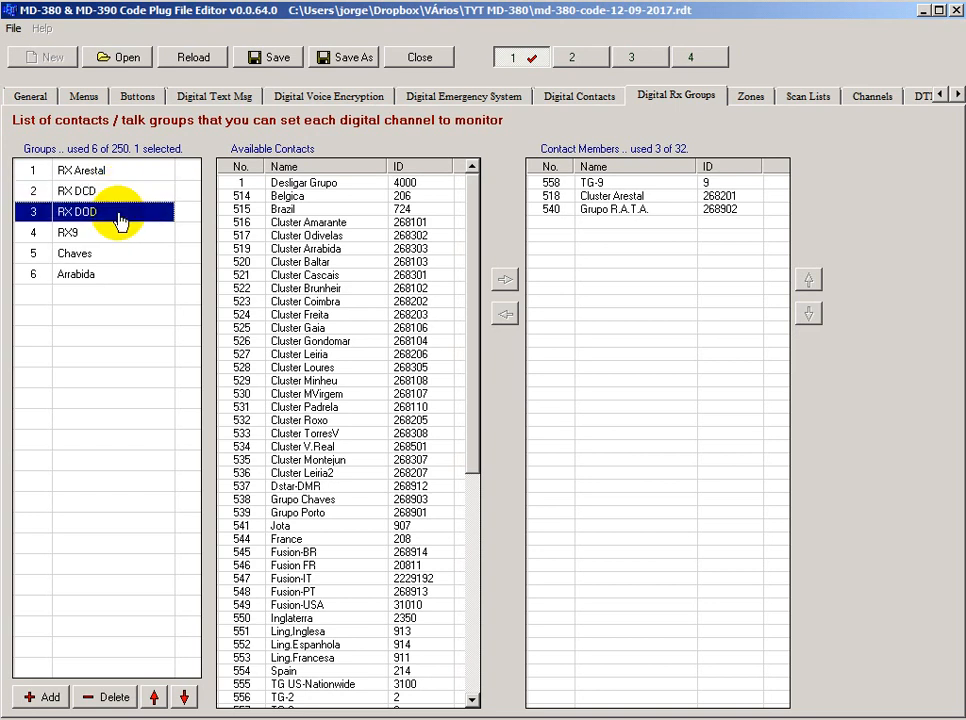
click(110, 272)
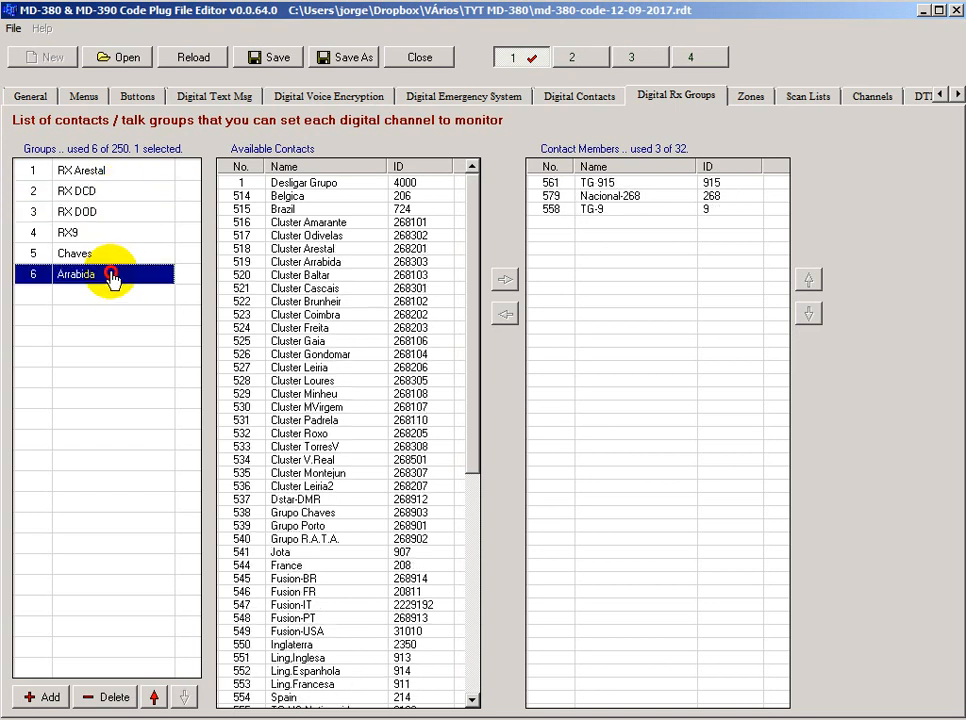